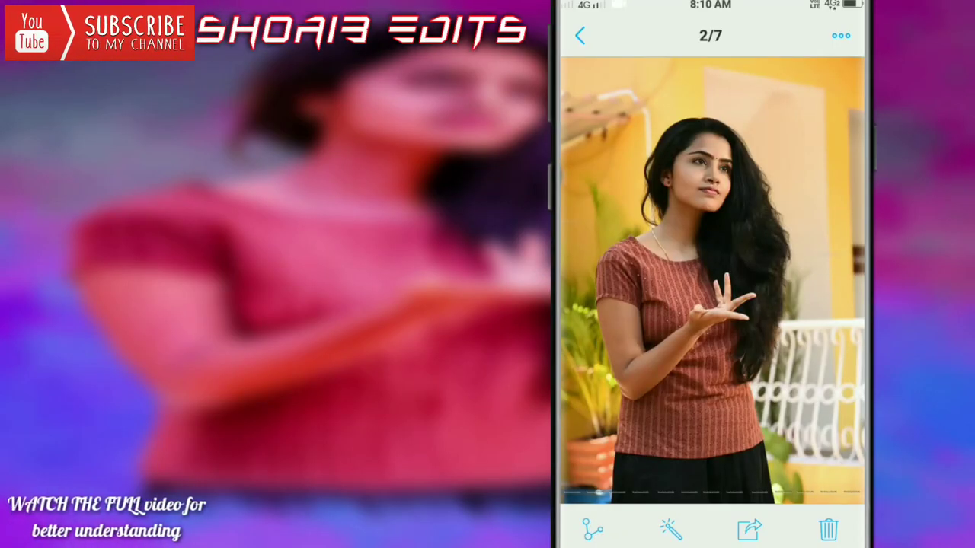
Share the Gallery portrait photo to Snapseed for editing
left_click(750, 530)
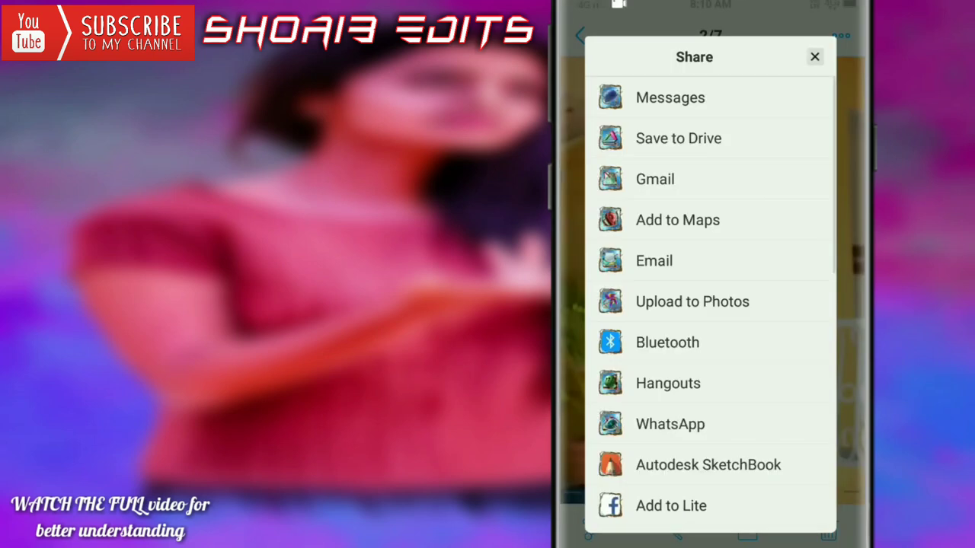
scroll(709, 305, "down", 3)
scroll(709, 305, "down", 3)
scroll(708, 305, "down", 3)
left_click_drag(766, 434, 766, 379)
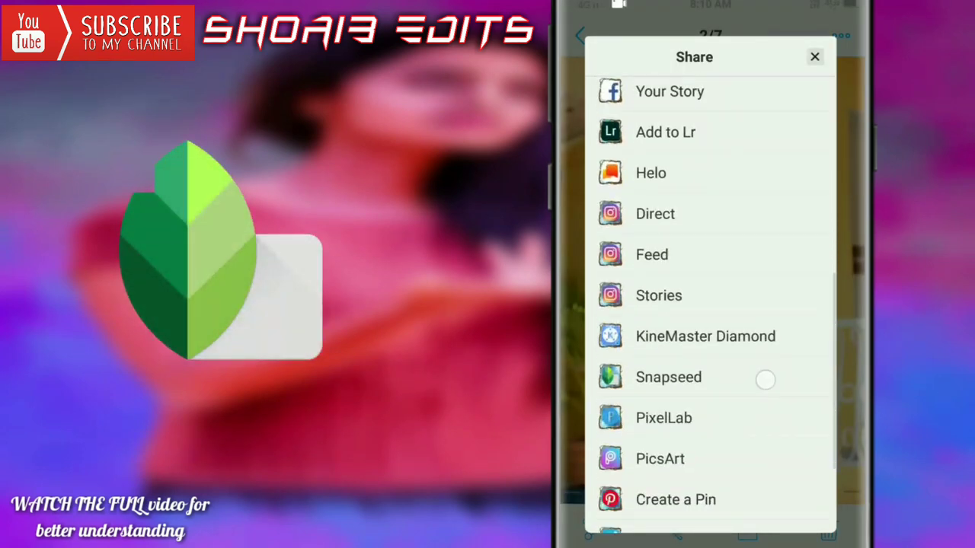
left_click(766, 379)
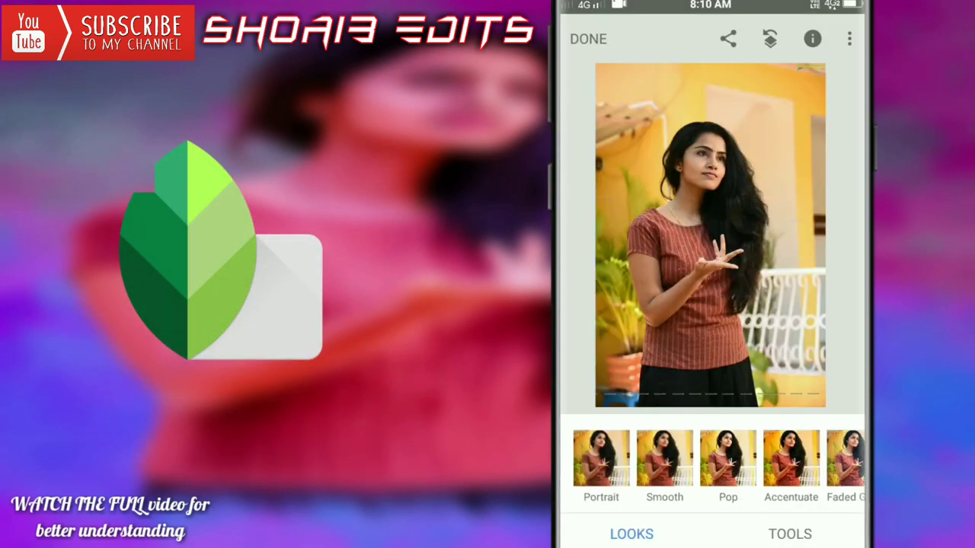
Crop the portrait, trimming its top and bottom edges
left_click(790, 534)
left_click(593, 280)
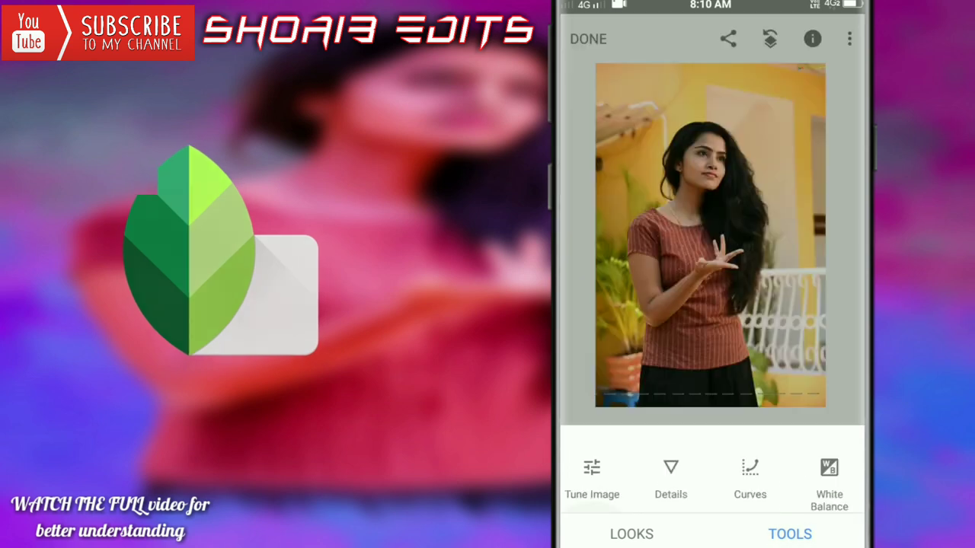
left_click(741, 534)
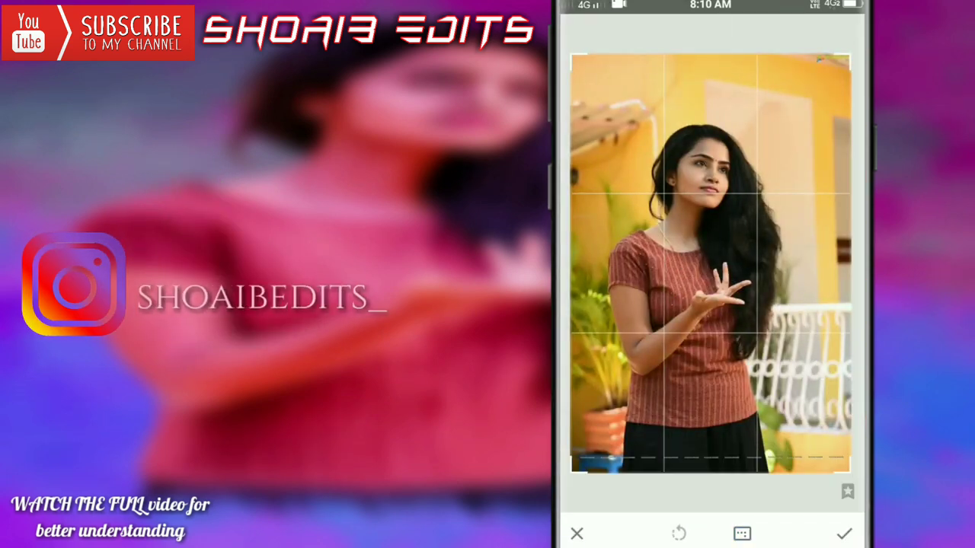
left_click_drag(841, 452, 848, 448)
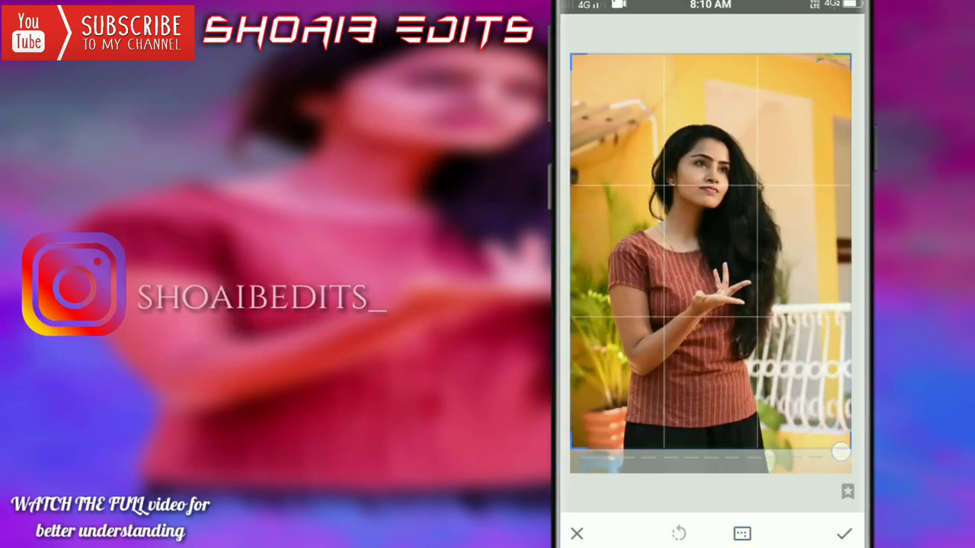
left_click_drag(849, 56, 854, 94)
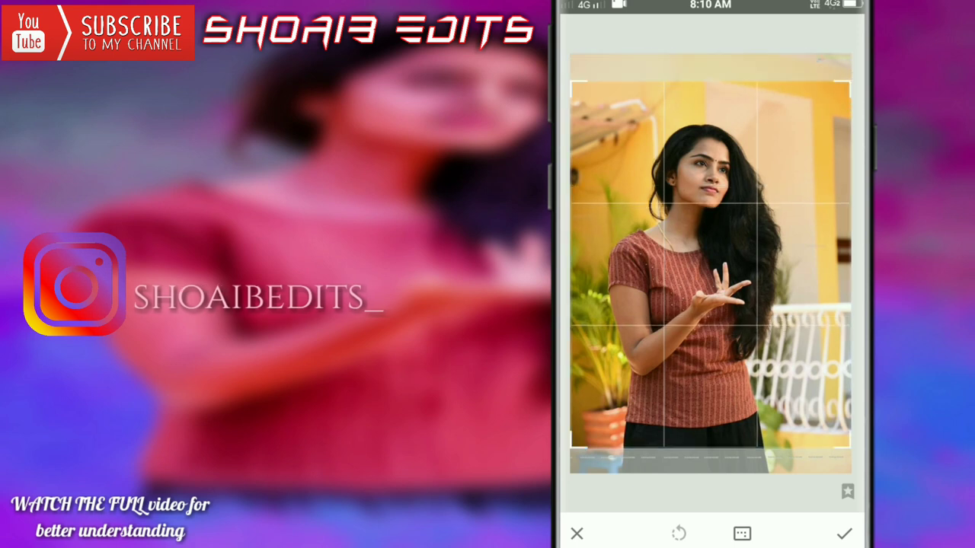
left_click(844, 534)
Start a Curves edit with an RGB midpoint and the red curve pulled slightly down
left_click(789, 530)
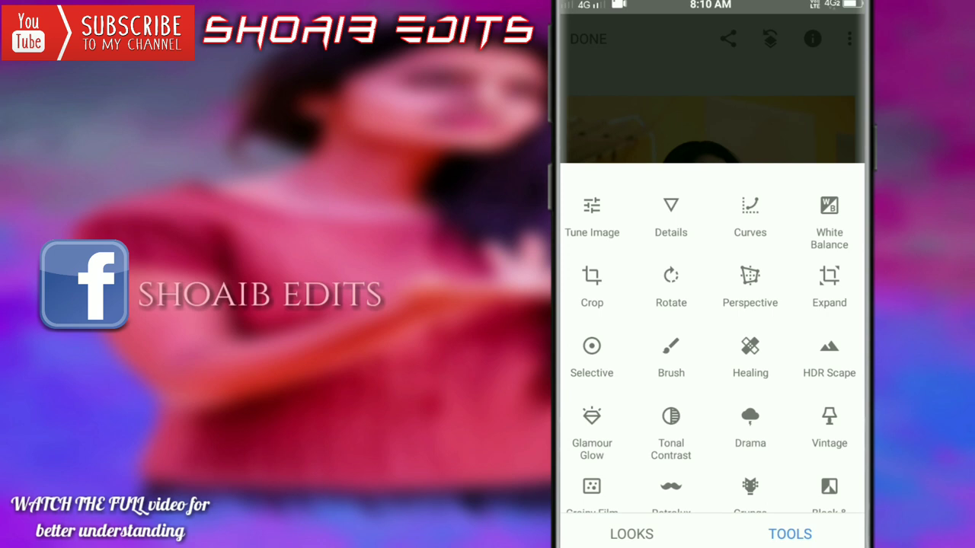
left_click(751, 206)
left_click(647, 533)
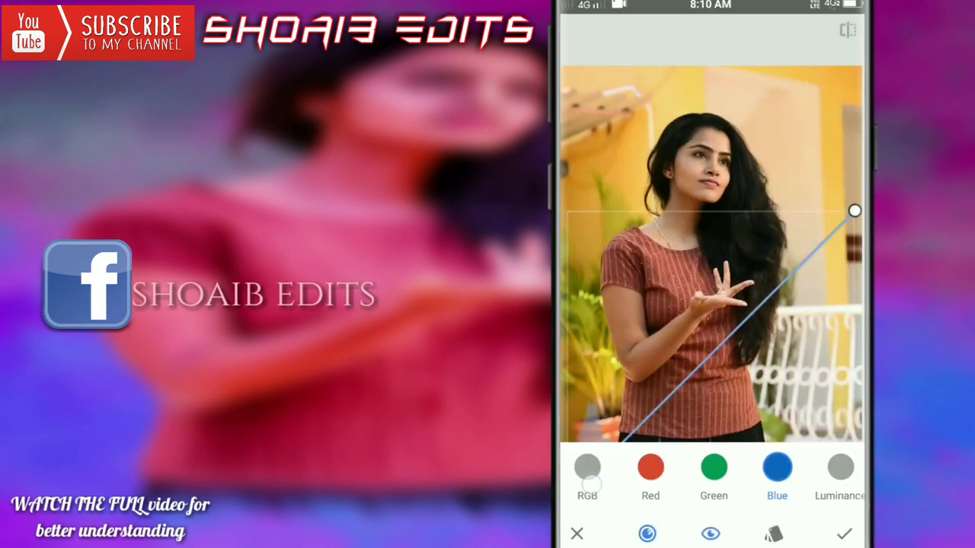
left_click(587, 469)
left_click(713, 337)
left_click(647, 533)
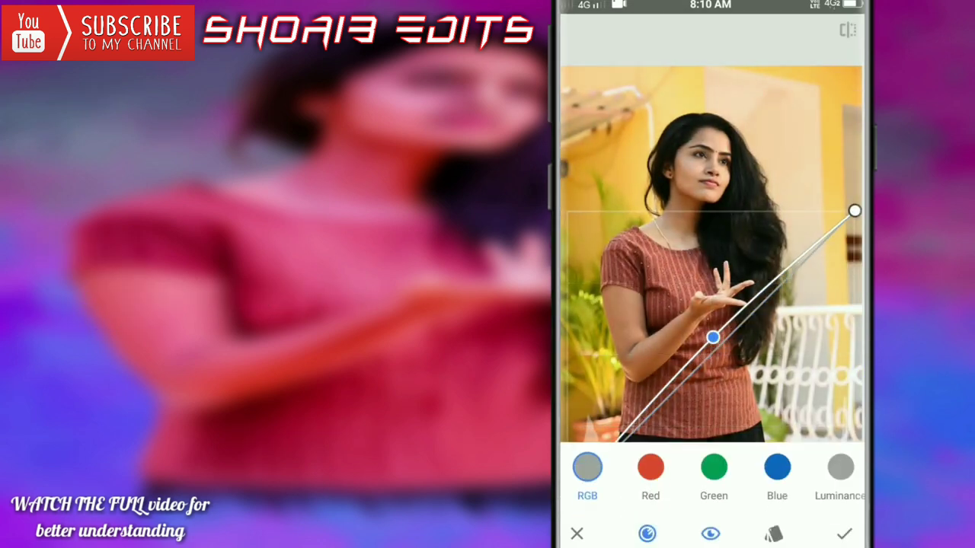
left_click(648, 466)
left_click_drag(713, 337, 718, 346)
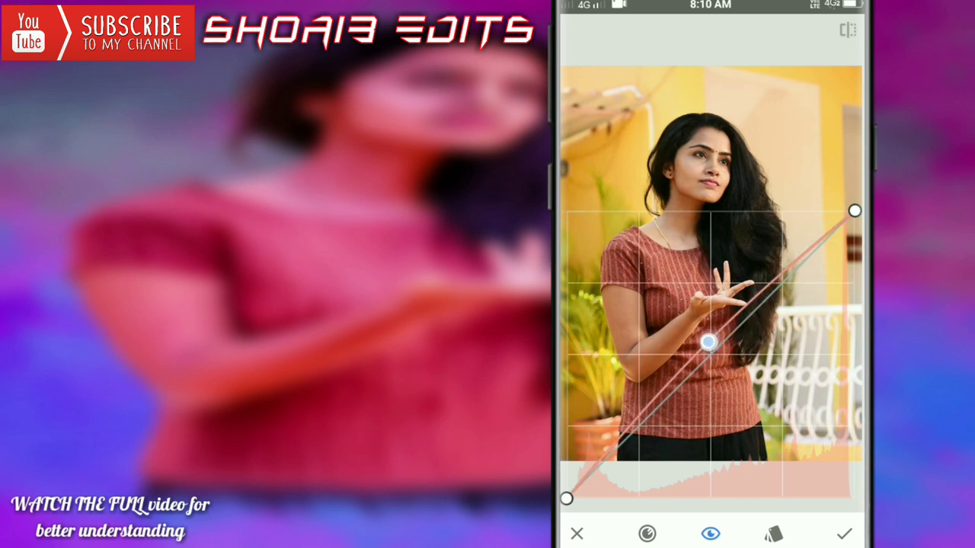
Nudge the green curve's midpoint, check the blue curve, and apply Curves
left_click(647, 533)
left_click(712, 466)
left_click(719, 344)
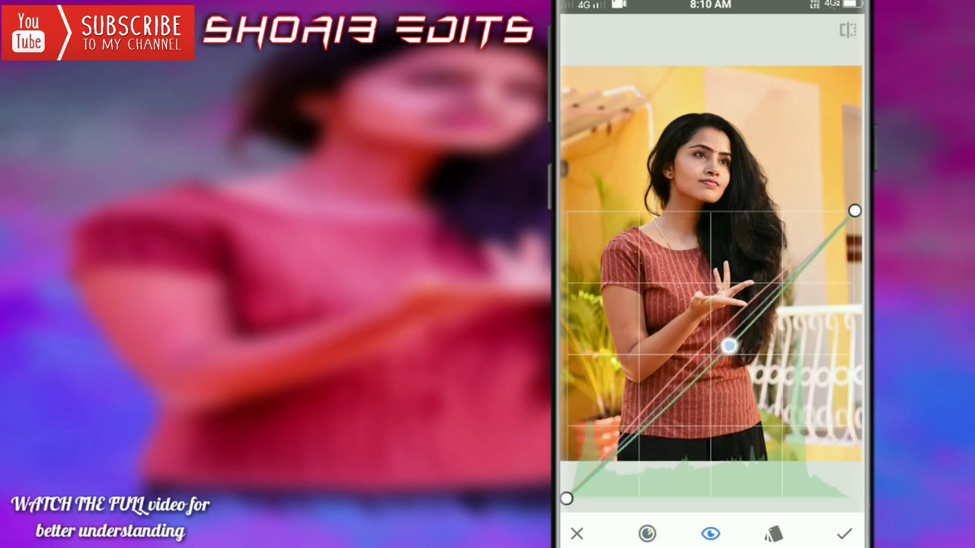
left_click_drag(729, 346, 731, 355)
left_click(647, 533)
left_click(773, 466)
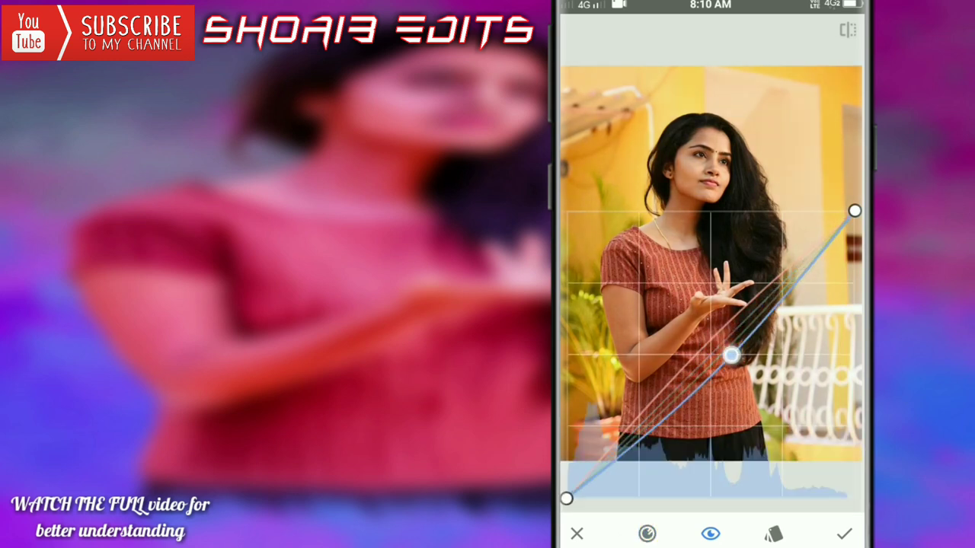
left_click(844, 533)
left_click(790, 533)
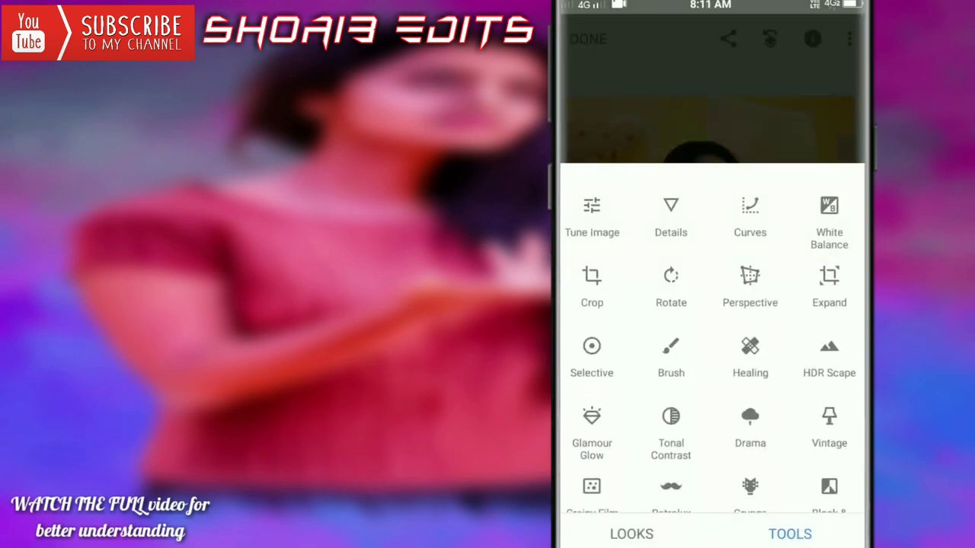
Raise Structure and Sharpening in Details and apply them
left_click(672, 206)
mouse_move(743, 375)
left_mouse_down()
mouse_move(784, 381)
mouse_move(792, 400)
mouse_move(771, 403)
left_mouse_up()
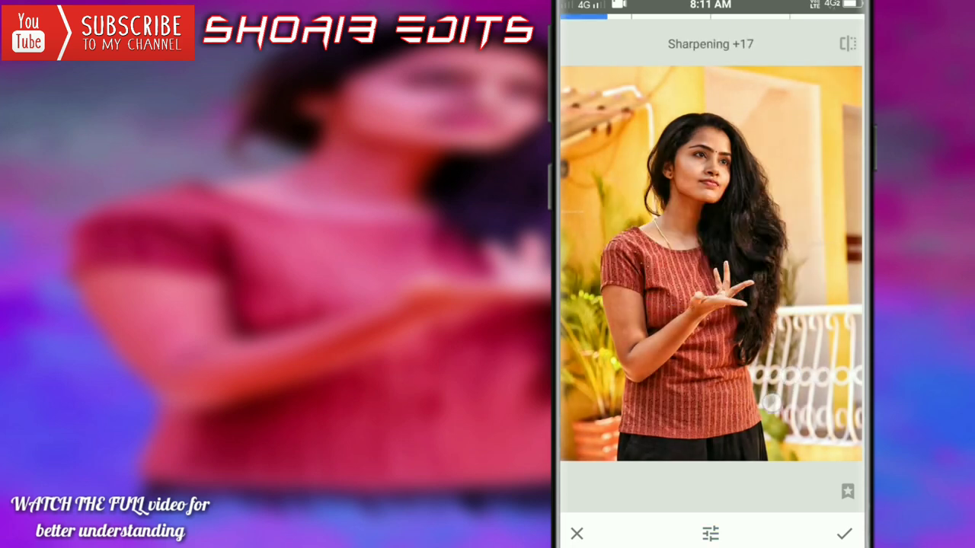
left_click(844, 533)
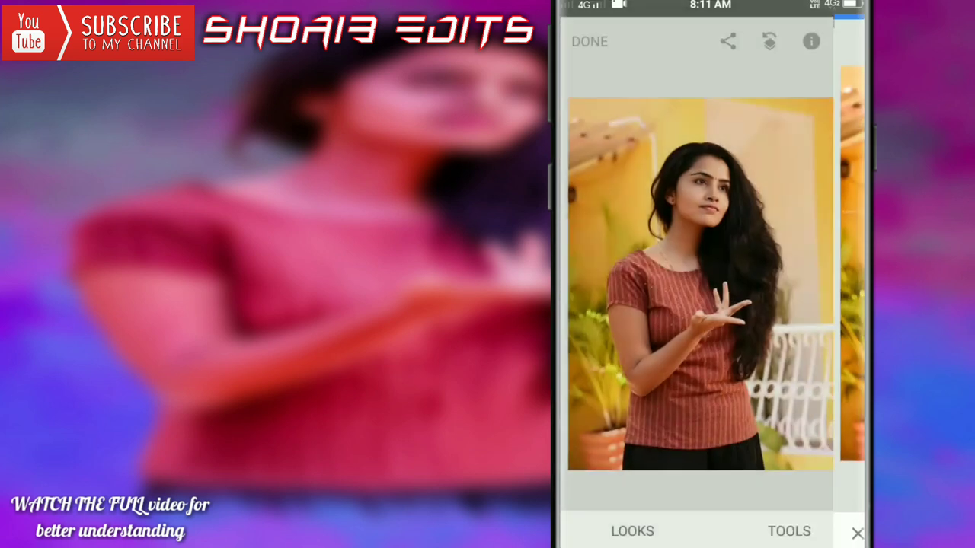
Brighten her hair with a Selective adjustment point
left_click(790, 533)
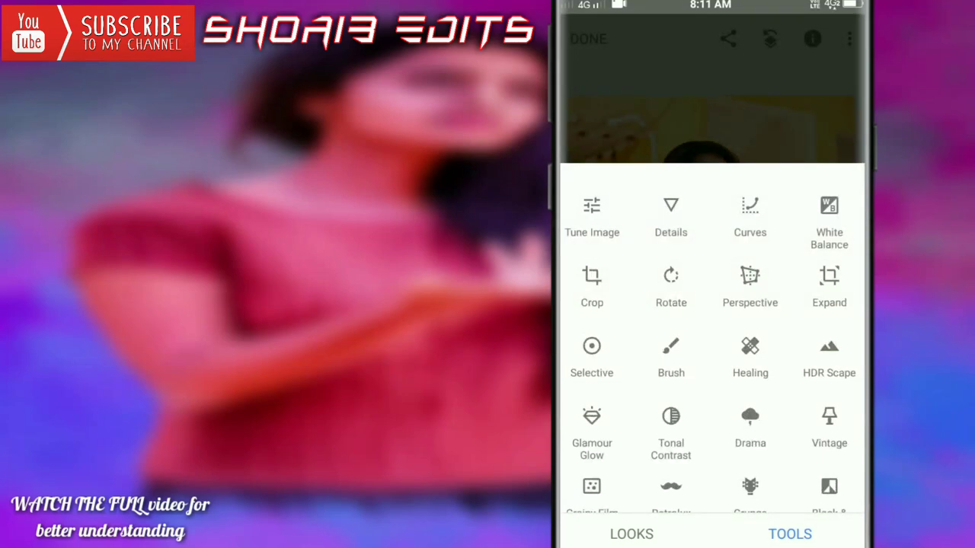
left_click(592, 347)
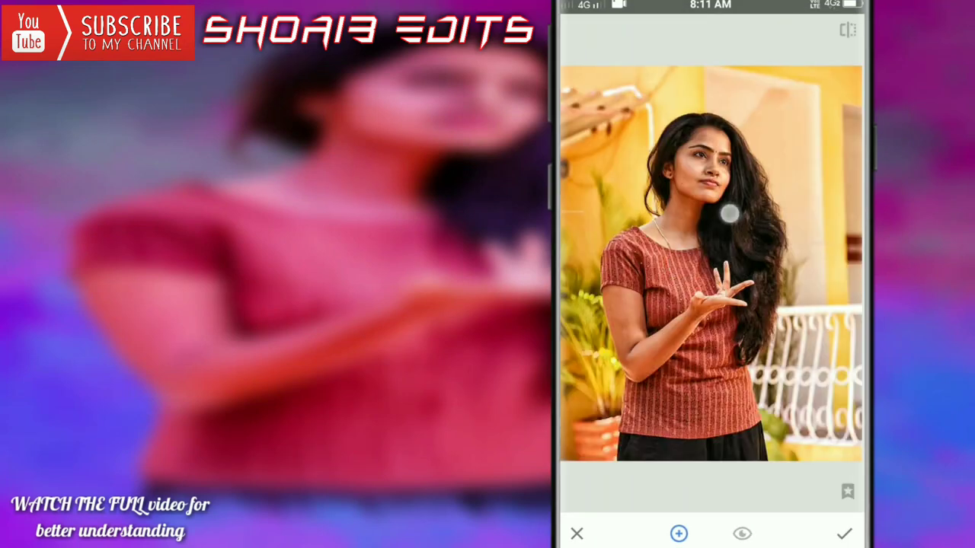
left_click(730, 214)
left_click_drag(762, 397, 795, 398)
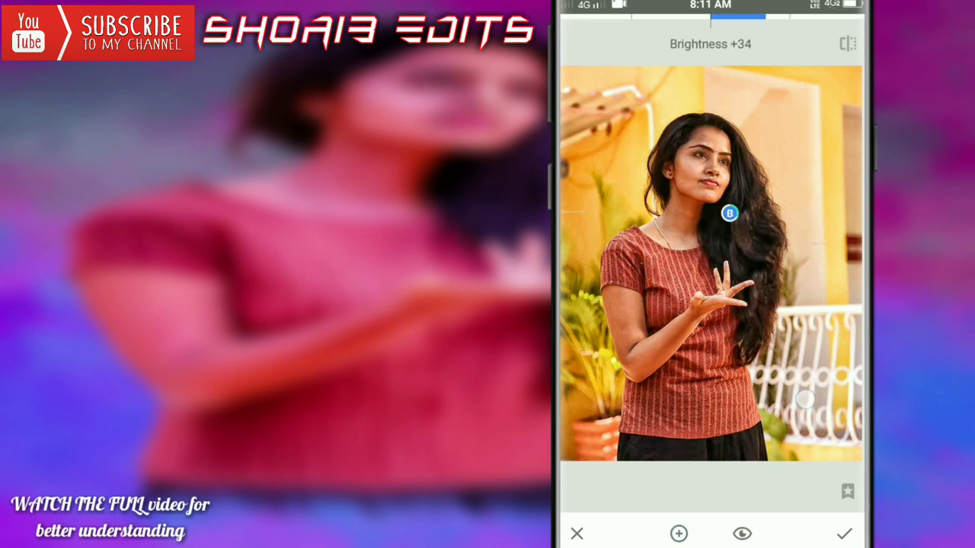
left_click(844, 534)
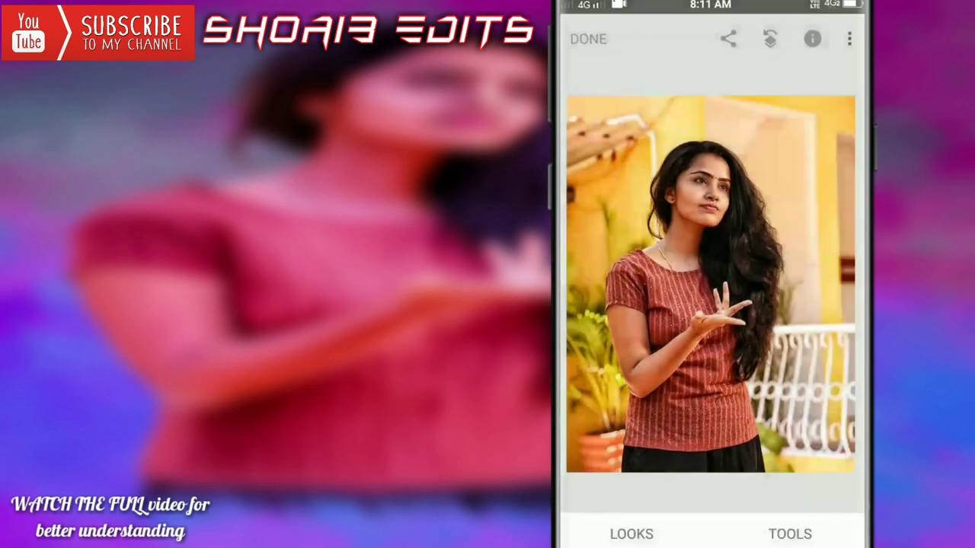
Use Tune Image to raise brightness to +23, deepen shadows and set warmth +13
left_click(838, 524)
left_click(592, 213)
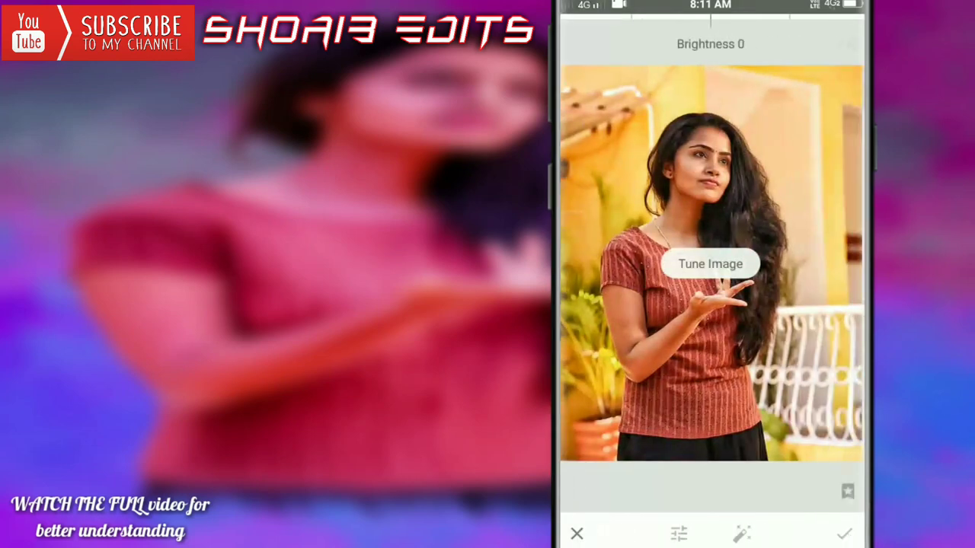
mouse_move(727, 386)
left_mouse_down()
mouse_move(756, 385)
mouse_move(724, 431)
mouse_move(738, 399)
mouse_move(718, 419)
mouse_move(736, 405)
mouse_move(746, 423)
mouse_move(740, 403)
mouse_move(681, 400)
left_mouse_up()
left_click_drag(756, 410, 756, 428)
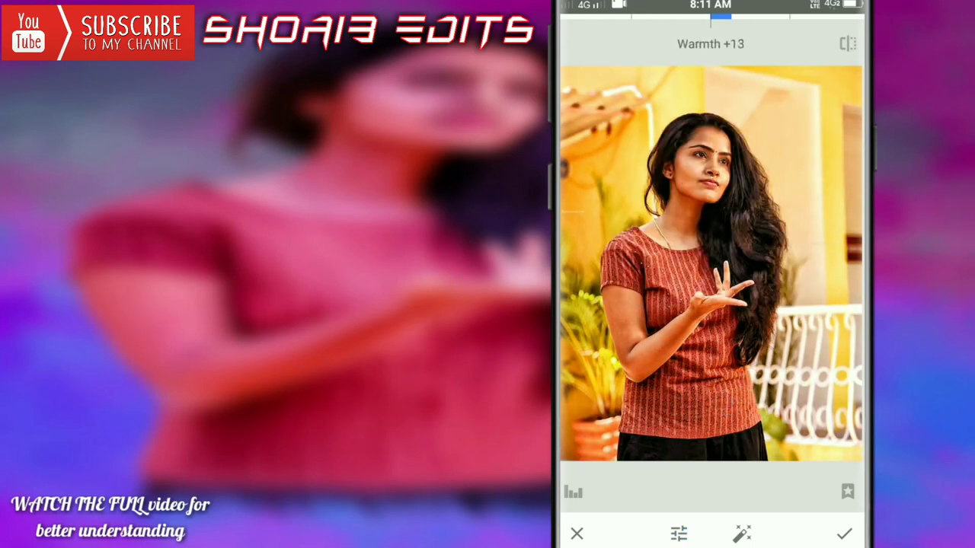
left_click(844, 534)
Apply a second Curves pass bending the red, green and blue channel midpoints
left_click(790, 534)
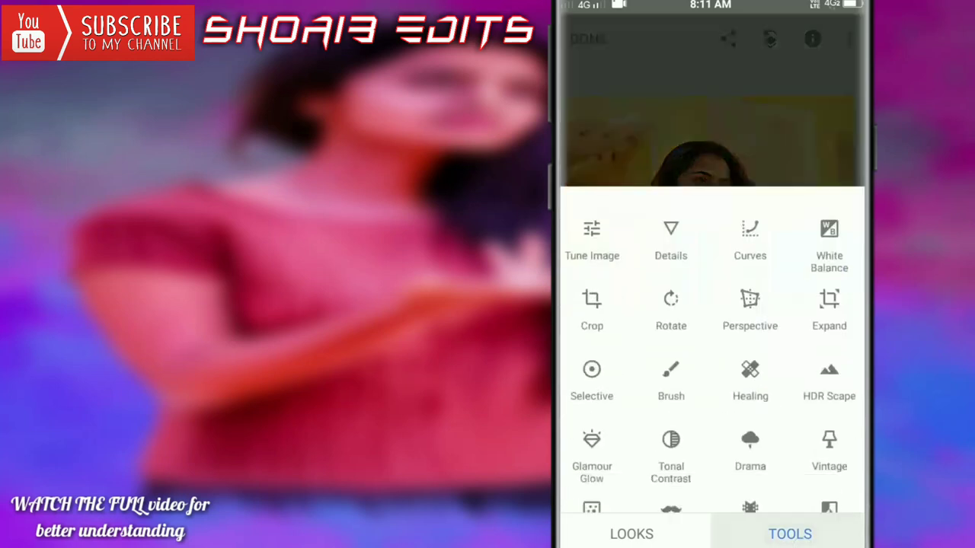
left_click(737, 225)
left_click(646, 534)
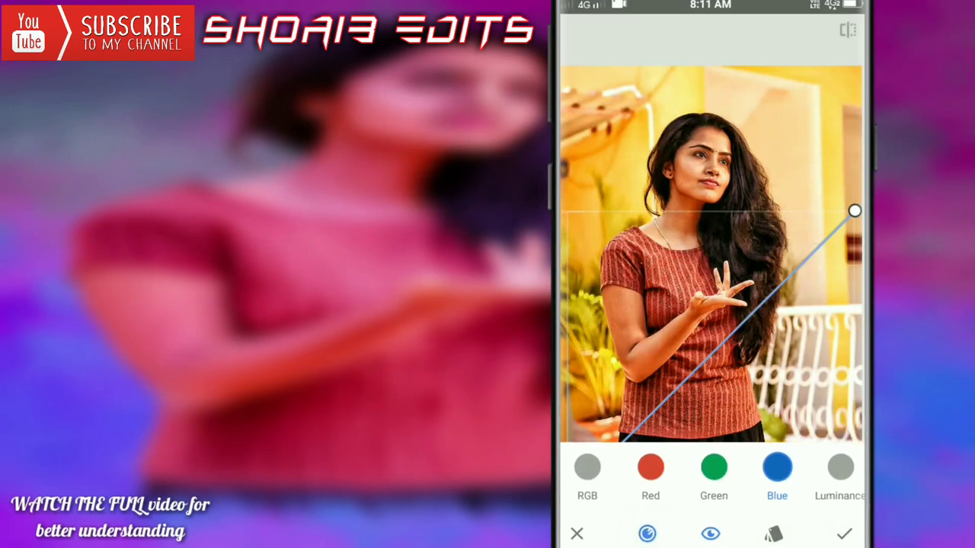
left_click(650, 467)
mouse_move(703, 351)
left_mouse_down()
mouse_move(716, 358)
mouse_move(720, 348)
left_mouse_up()
left_click(646, 534)
left_click(714, 466)
left_click(646, 534)
left_click(772, 467)
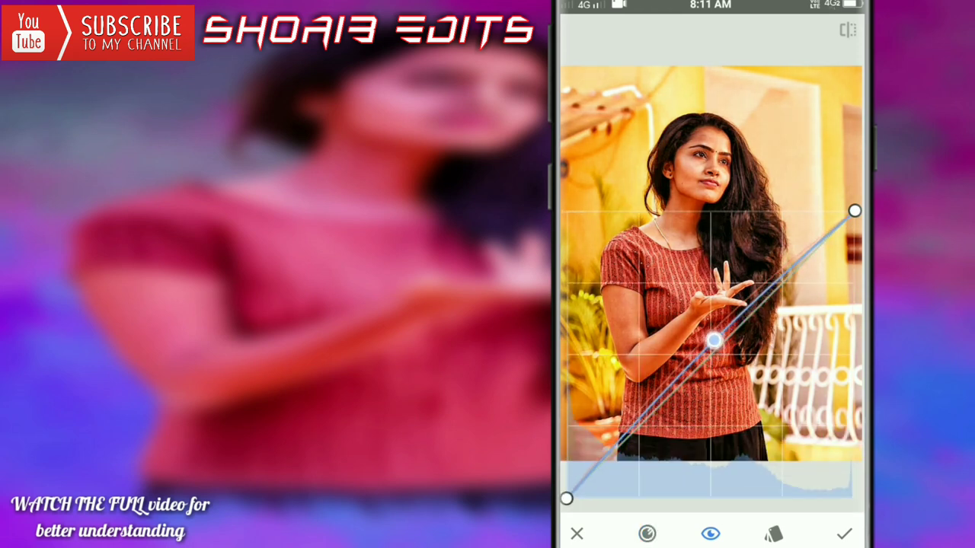
left_click(841, 533)
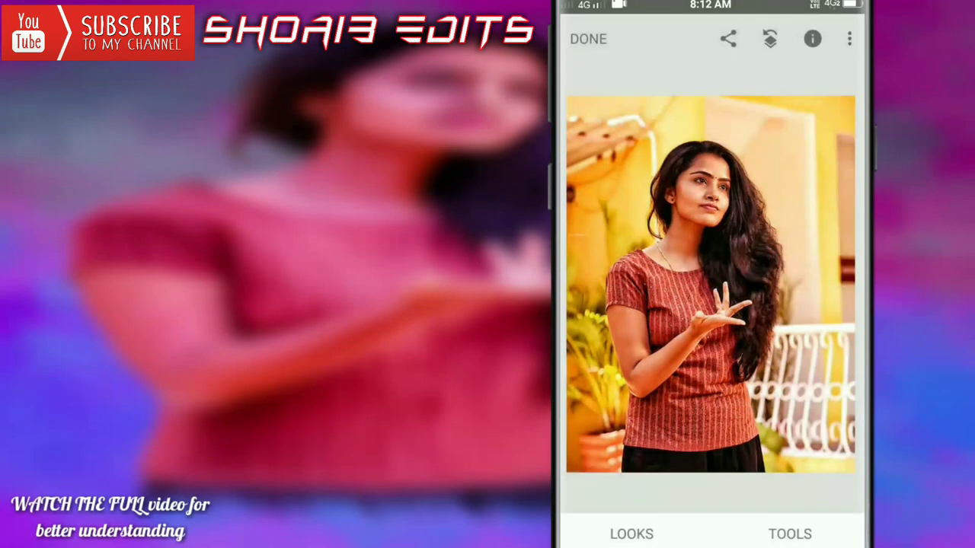
Set Details to Structure +29 and Sharpening +6
left_click(790, 534)
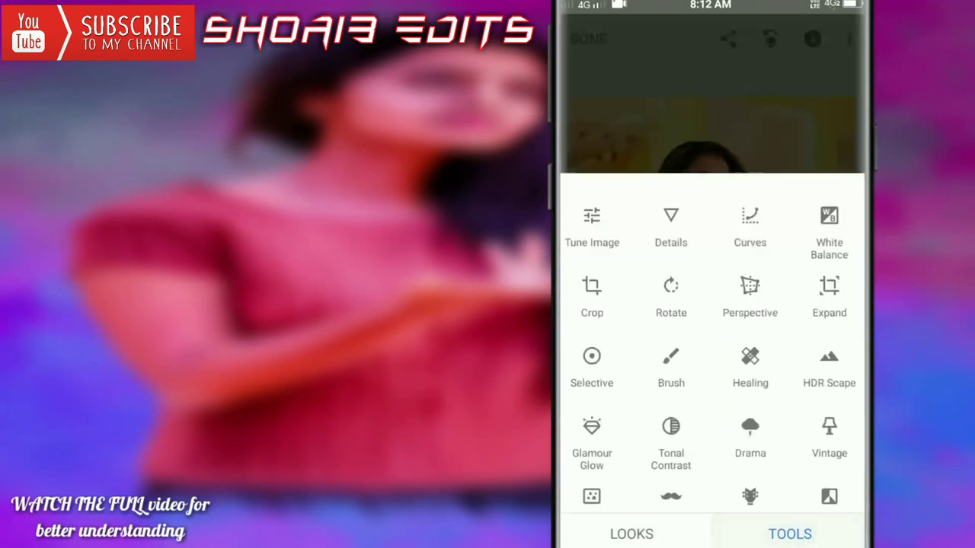
left_click(670, 231)
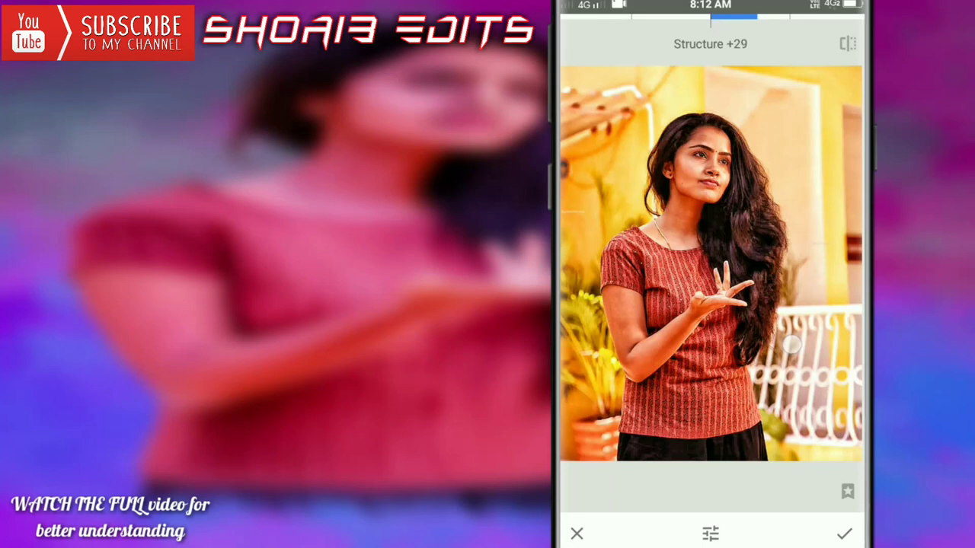
left_click_drag(711, 221, 711, 263)
left_click_drag(743, 385, 761, 385)
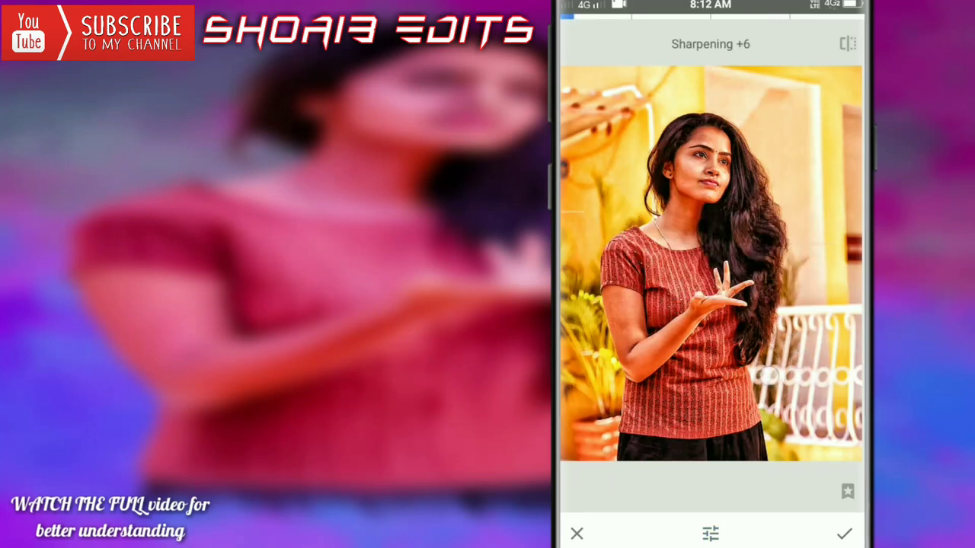
Apply the Details edit and share the photo to Autodesk SketchBook
left_click(841, 534)
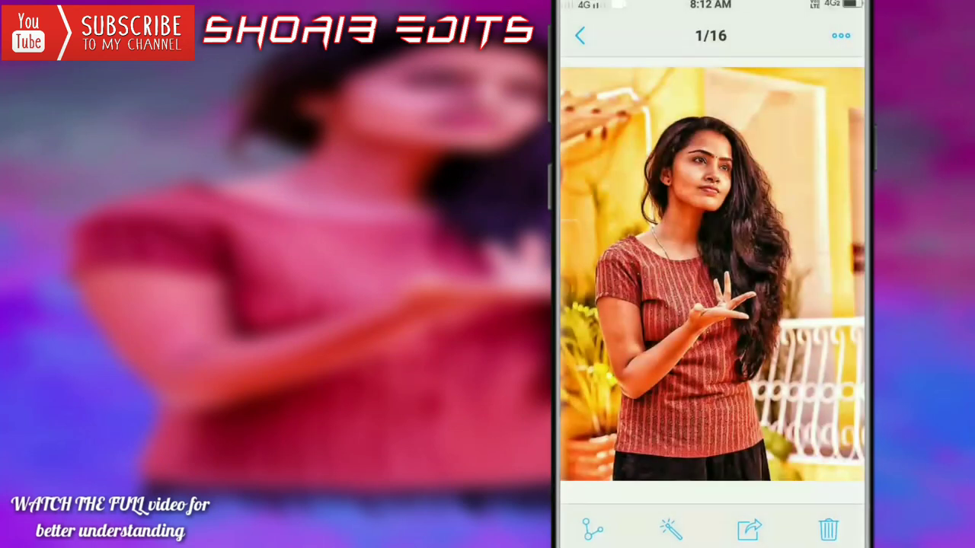
left_click(749, 530)
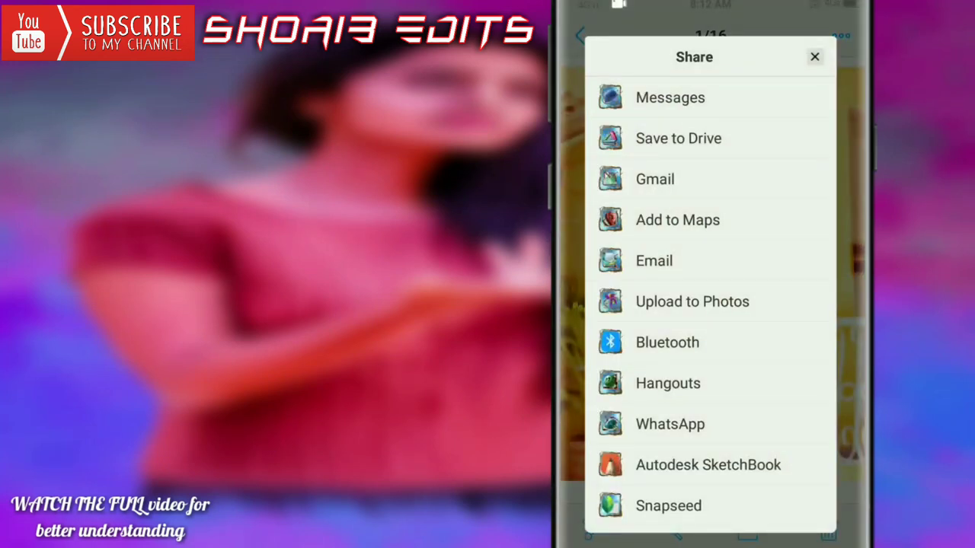
left_click(708, 465)
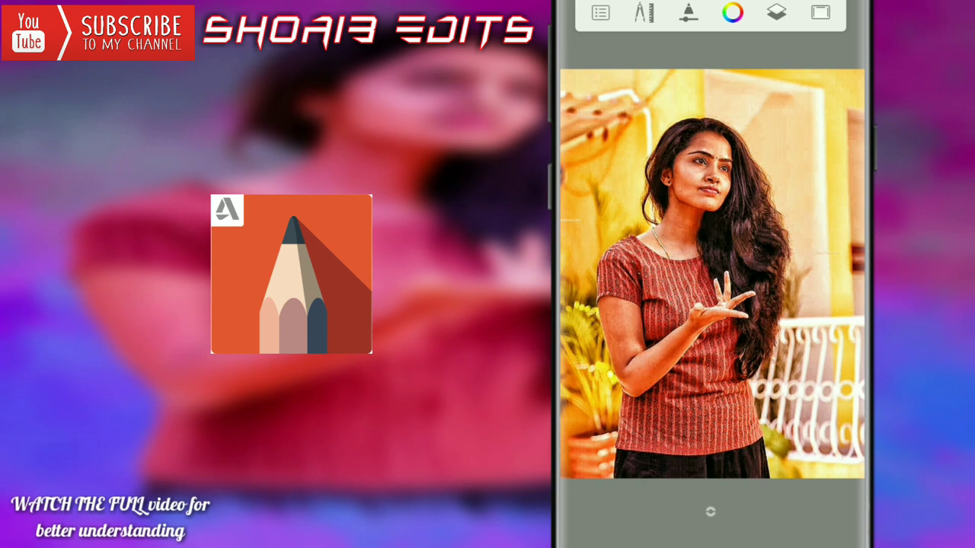
Select the Hard Eraser from the brush library
left_click(710, 512)
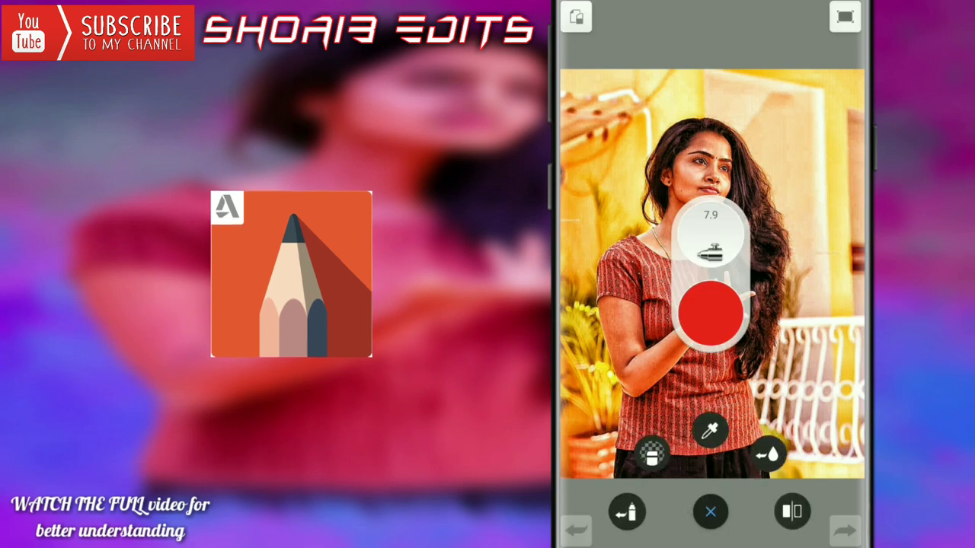
left_click(709, 512)
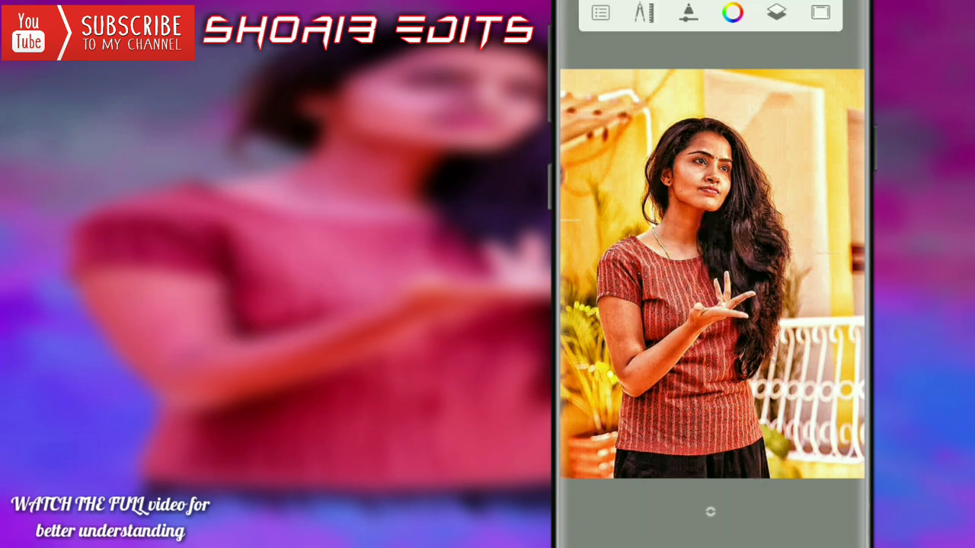
left_click(710, 512)
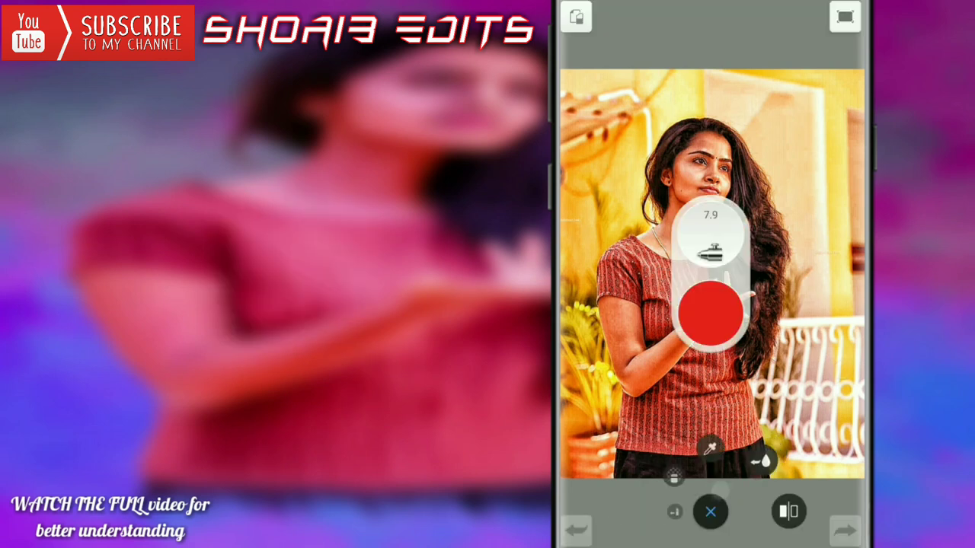
left_click(710, 242)
scroll(712, 342, "down", 10)
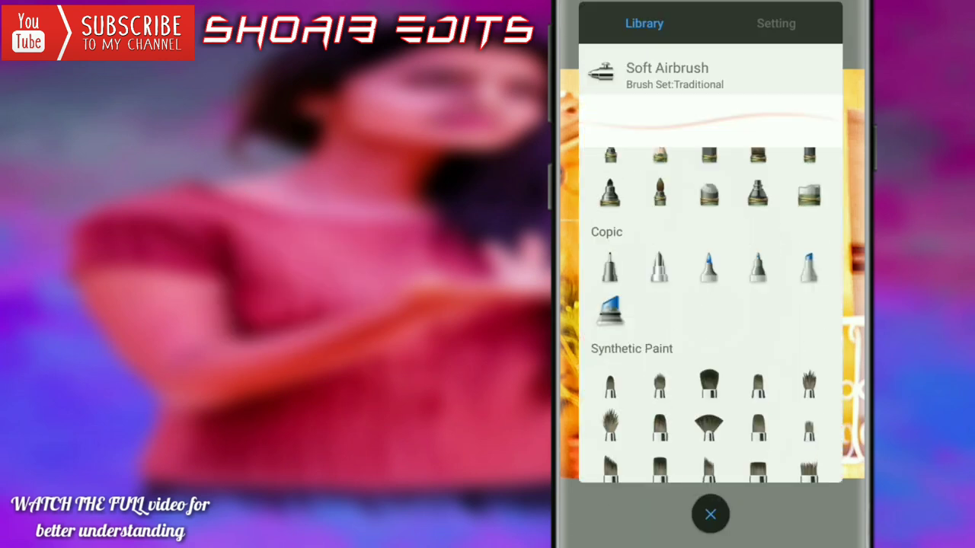
scroll(712, 343, "down", 10)
left_click(760, 236)
Erase the yellow background to white along the woman's outline, zoomed in
left_click_drag(712, 274, 685, 176)
left_click_drag(762, 152, 720, 411)
left_click(709, 513)
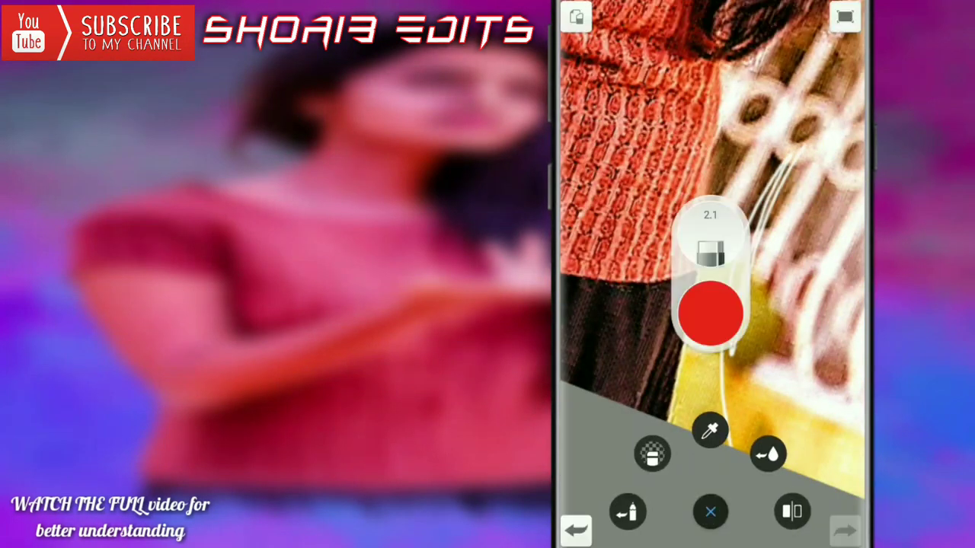
mouse_move(707, 305)
left_mouse_down()
mouse_move(711, 227)
mouse_move(691, 321)
mouse_move(685, 229)
mouse_move(684, 317)
mouse_move(766, 311)
mouse_move(655, 452)
mouse_move(749, 287)
mouse_move(703, 325)
mouse_move(757, 252)
mouse_move(739, 262)
mouse_move(690, 255)
mouse_move(824, 152)
left_mouse_up()
left_click(710, 514)
left_click_drag(626, 264, 686, 229)
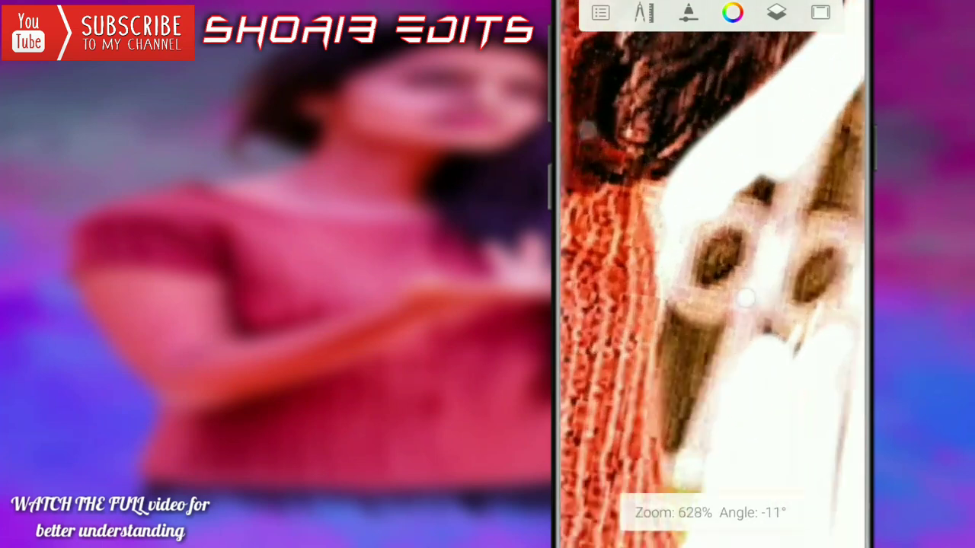
left_click_drag(663, 175, 706, 358)
left_click_drag(678, 274, 655, 457)
mouse_move(655, 457)
left_mouse_down()
mouse_move(724, 358)
mouse_move(805, 320)
left_mouse_up()
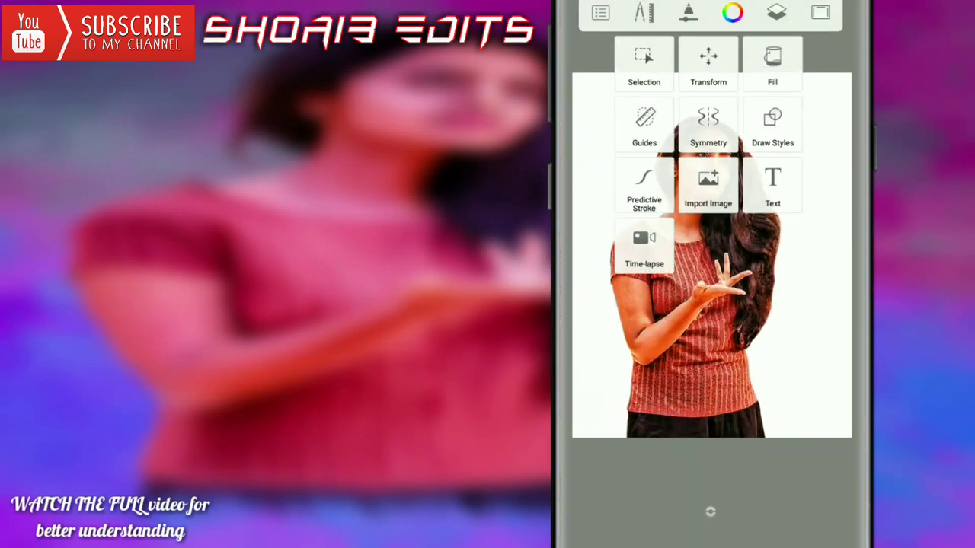
Import the purple watercolor texture image from the device onto the canvas
left_click(699, 189)
left_click(600, 17)
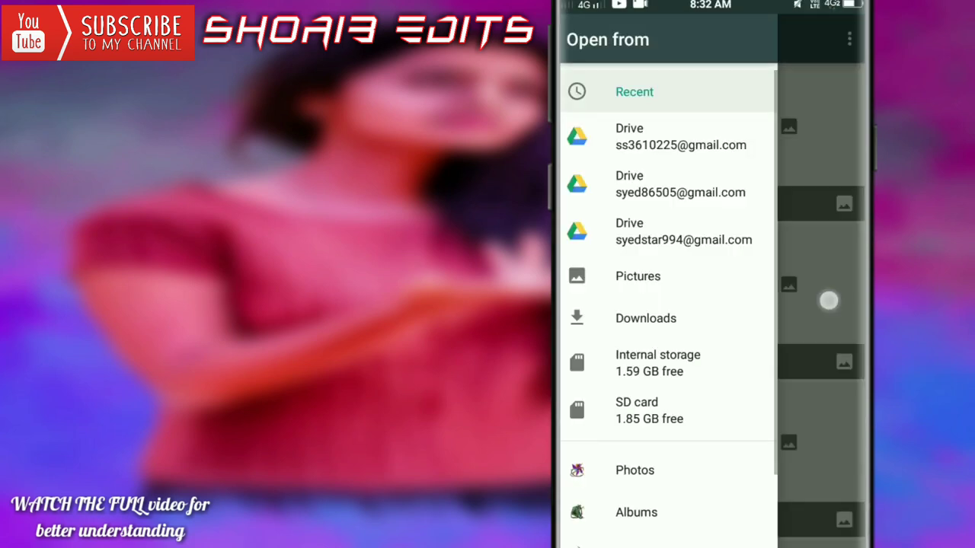
scroll(712, 305, "down", 5)
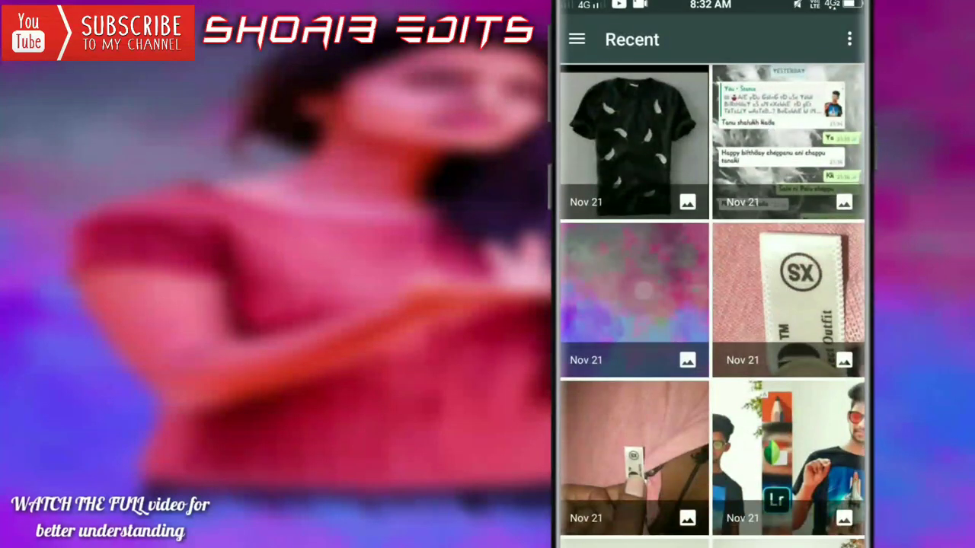
left_click(635, 297)
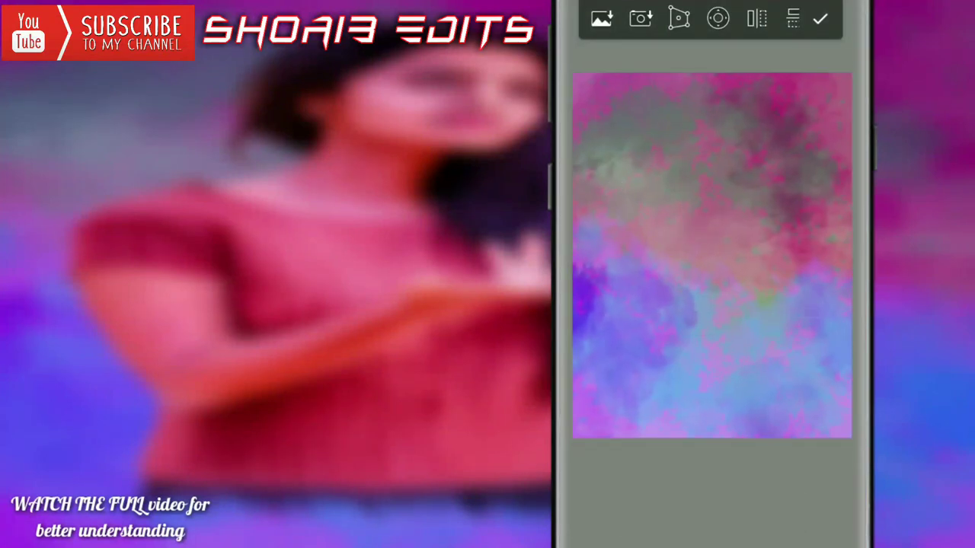
left_click(820, 18)
scroll(712, 251, "down", 2)
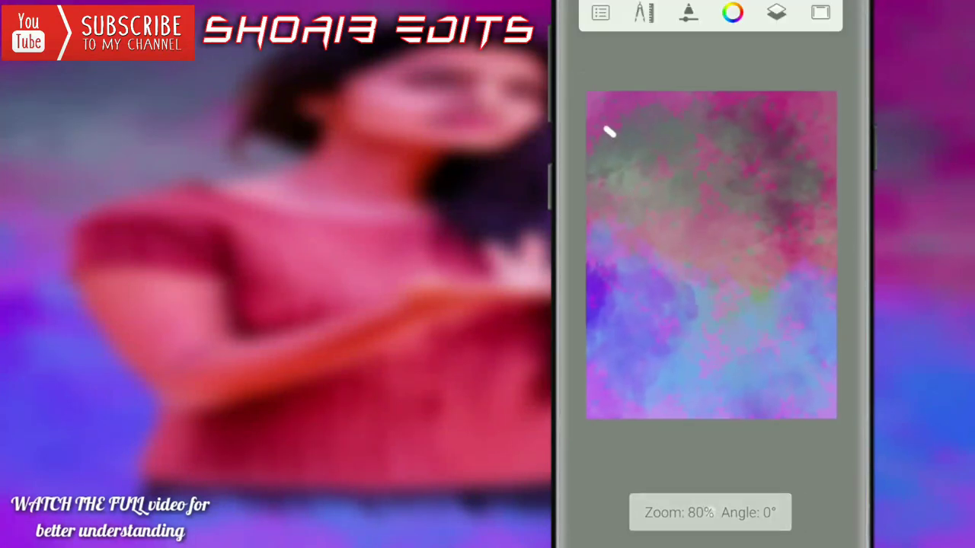
Move the texture layer beneath the woman's layer
left_click(776, 12)
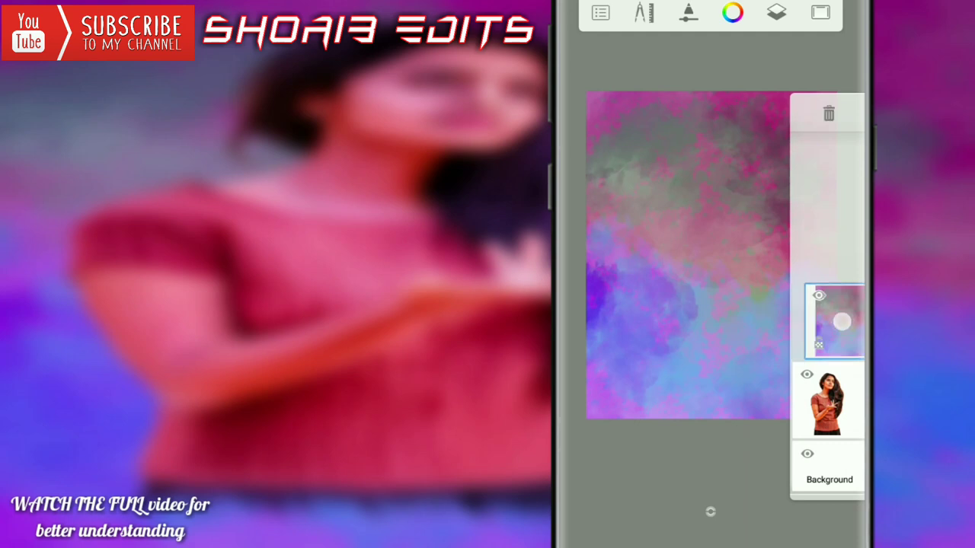
left_click_drag(829, 320, 830, 400)
left_click(569, 70)
scroll(709, 266, "up", 2)
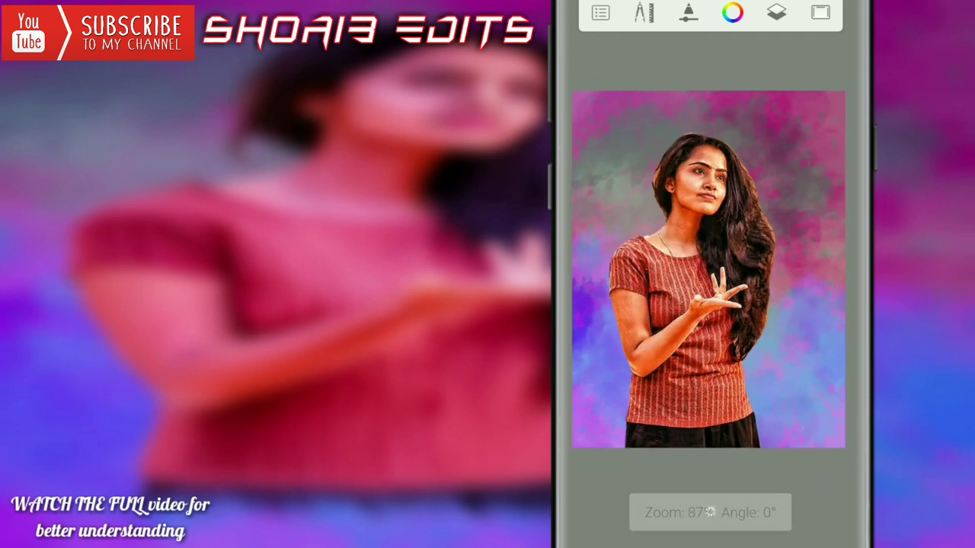
Sample a skin tone from her face with the eyedropper
left_click(710, 512)
left_click(711, 312)
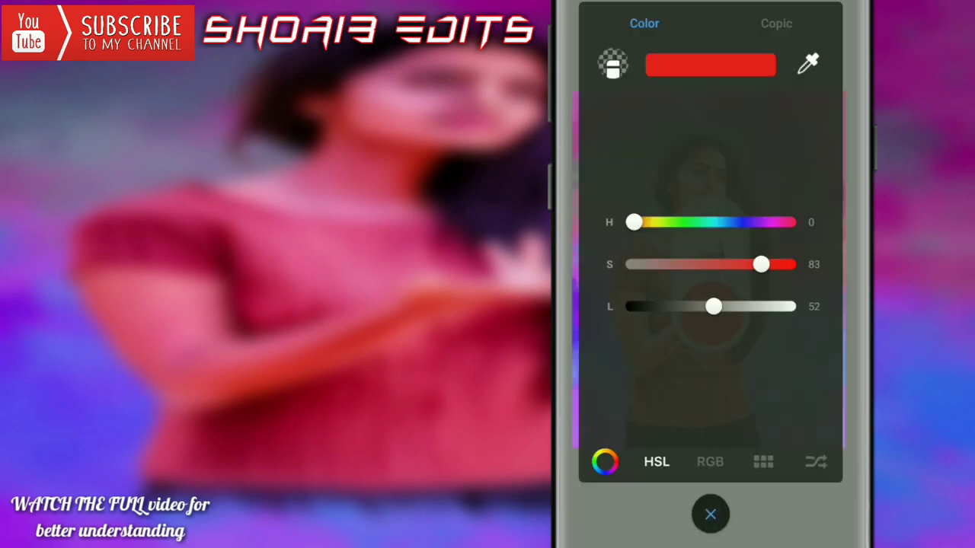
left_click(710, 512)
left_click_drag(707, 218, 703, 157)
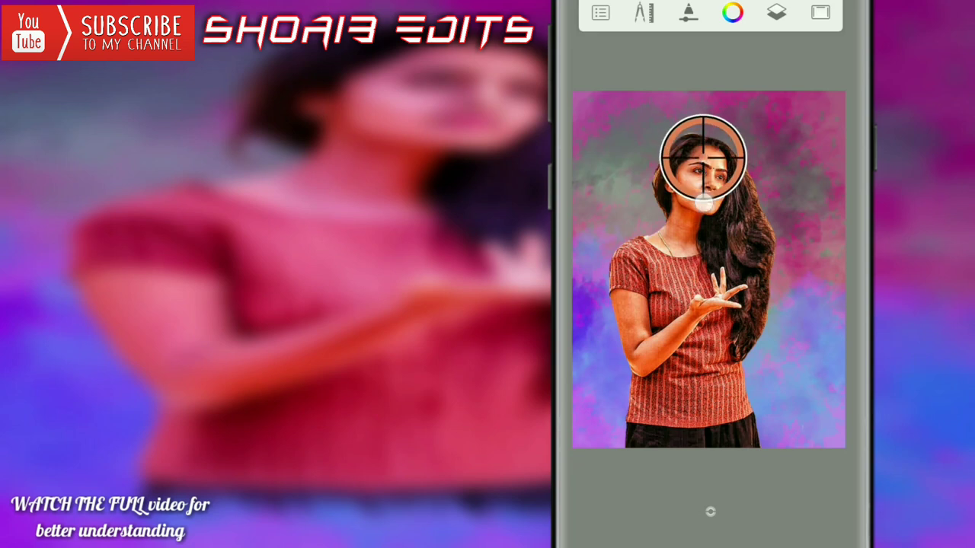
left_click(652, 453)
scroll(775, 328, "down", 5)
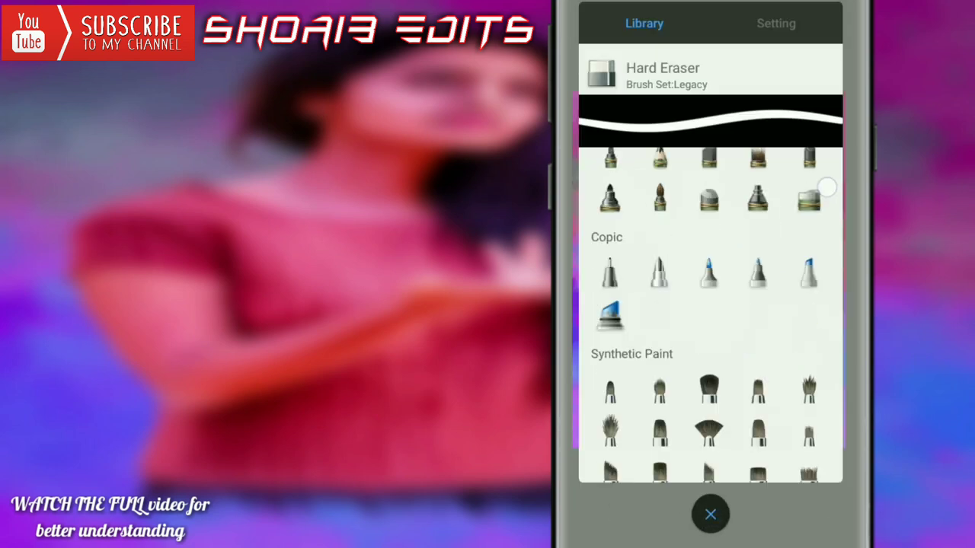
scroll(776, 327, "down", 5)
scroll(775, 328, "down", 10)
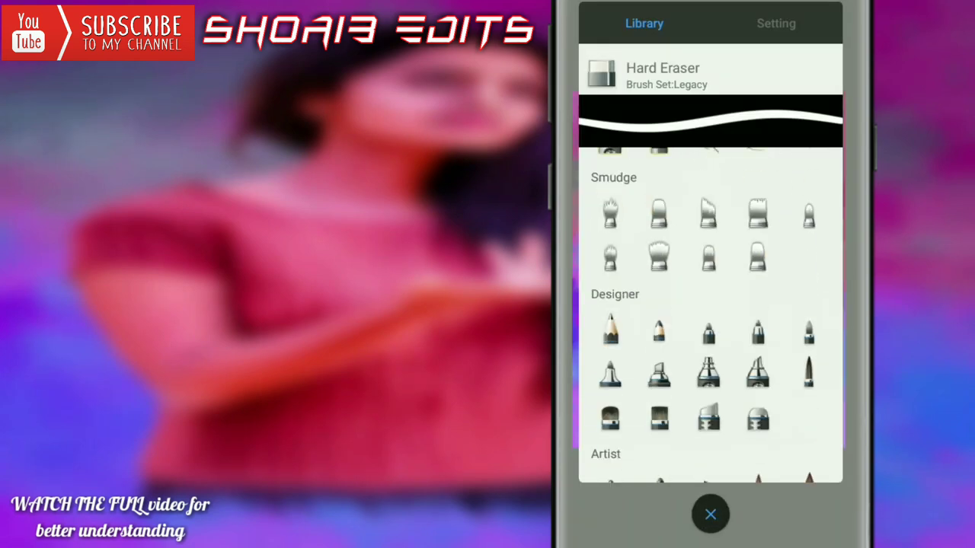
Blend the skin around her eyebrow with the chosen brush, zoomed in close
left_click(711, 514)
scroll(712, 274, "up", 3)
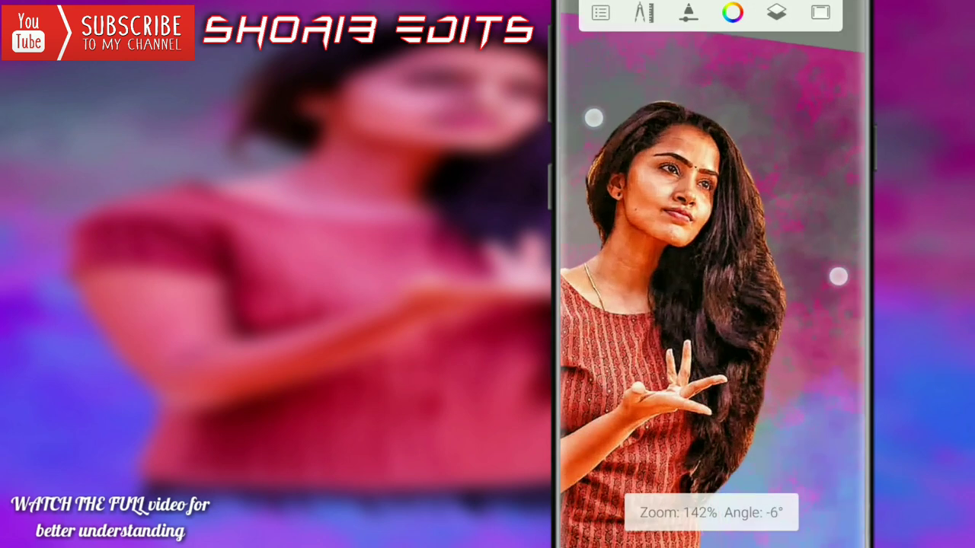
scroll(712, 275, "up", 3)
scroll(713, 229, "up", 3)
scroll(712, 228, "up", 3)
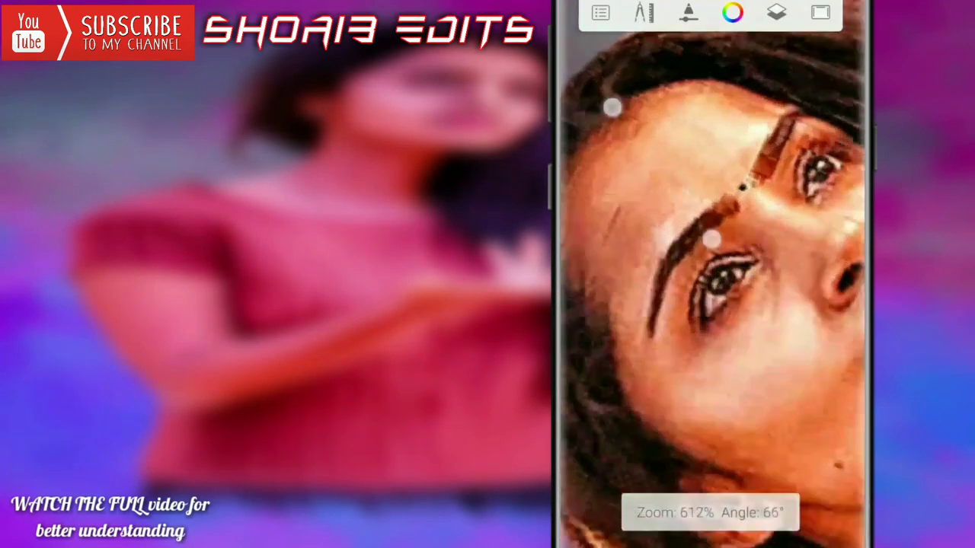
mouse_move(722, 349)
left_mouse_down()
mouse_move(722, 221)
mouse_move(722, 243)
mouse_move(710, 246)
left_mouse_up()
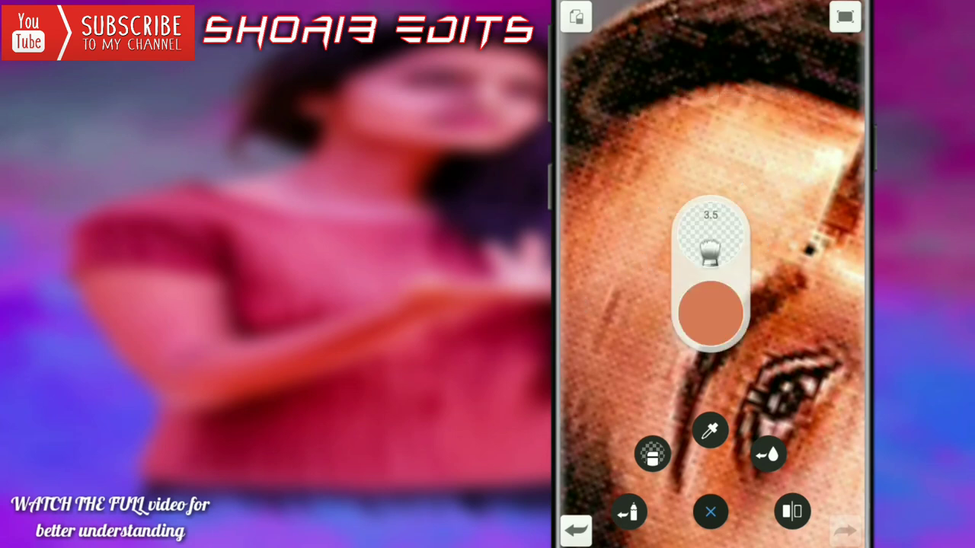
scroll(712, 274, "up", 3)
scroll(712, 274, "up", 2)
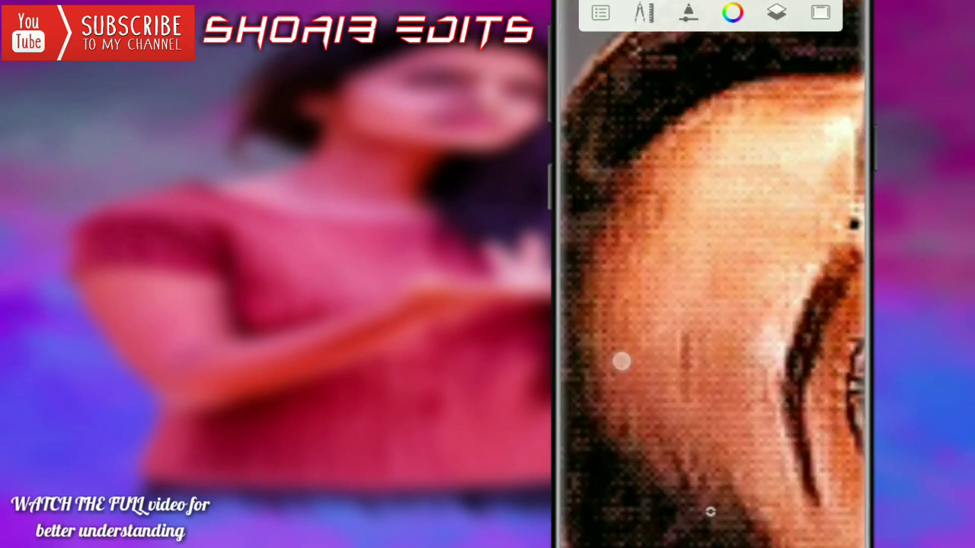
left_click_drag(622, 362, 810, 266)
scroll(713, 274, "up", 2)
left_click(776, 12)
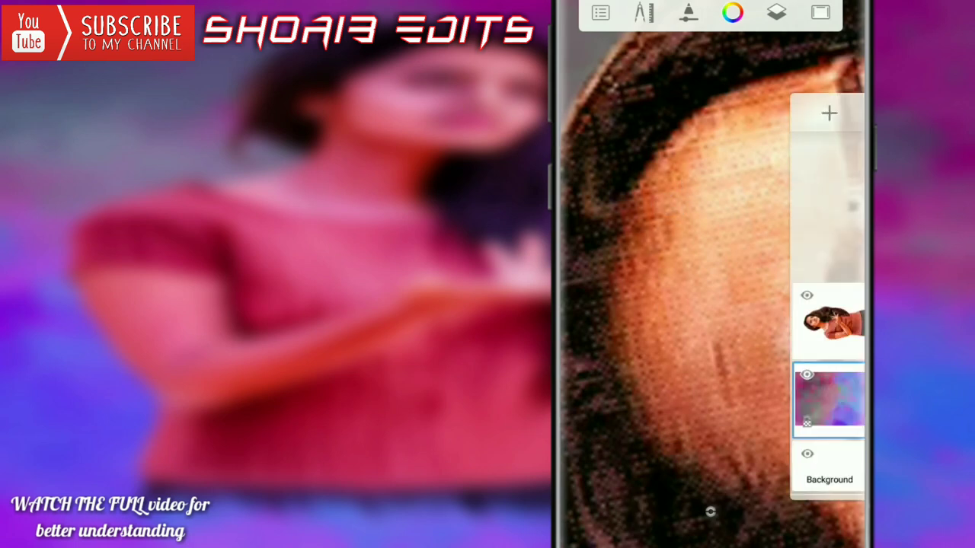
left_click(649, 250)
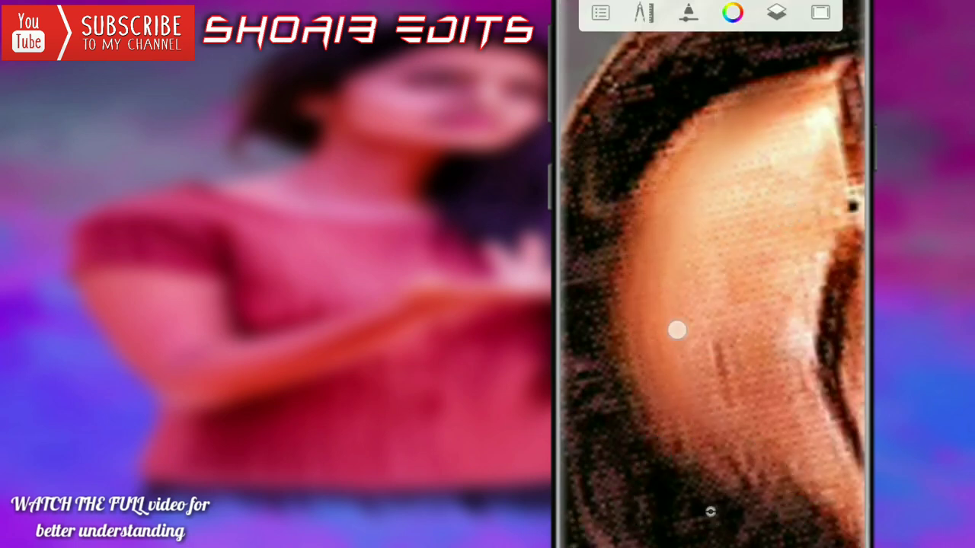
Lower the blending brush flow to 2%
scroll(690, 140, "down", 3)
left_click(601, 168)
left_click_drag(707, 312, 727, 253)
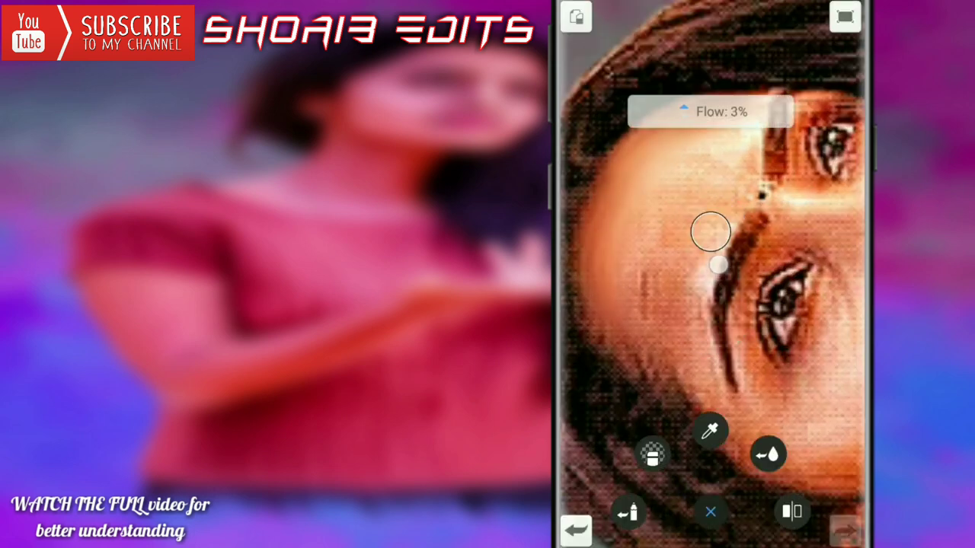
left_click(716, 260)
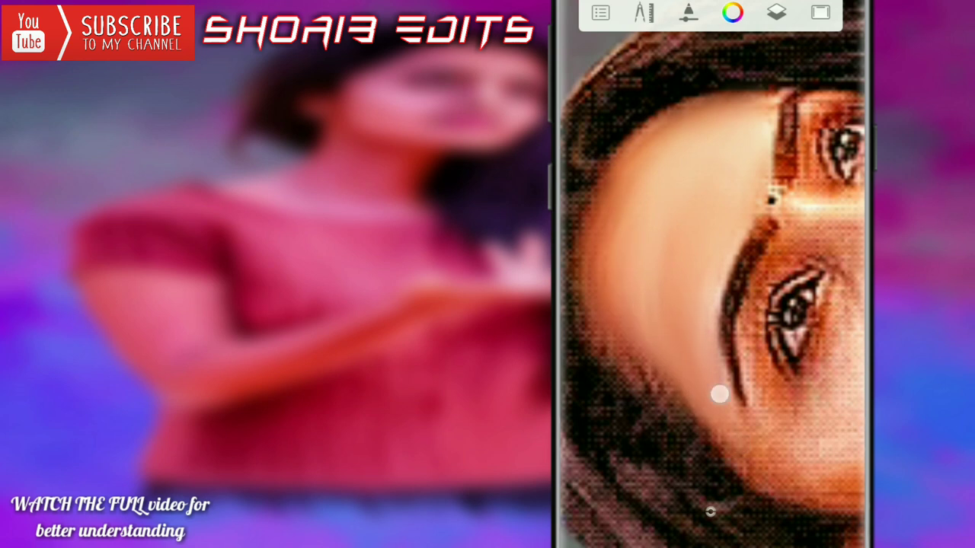
Smooth the skin around the eyes, cheek, nose, lips and jaw
left_click_drag(719, 394, 662, 402)
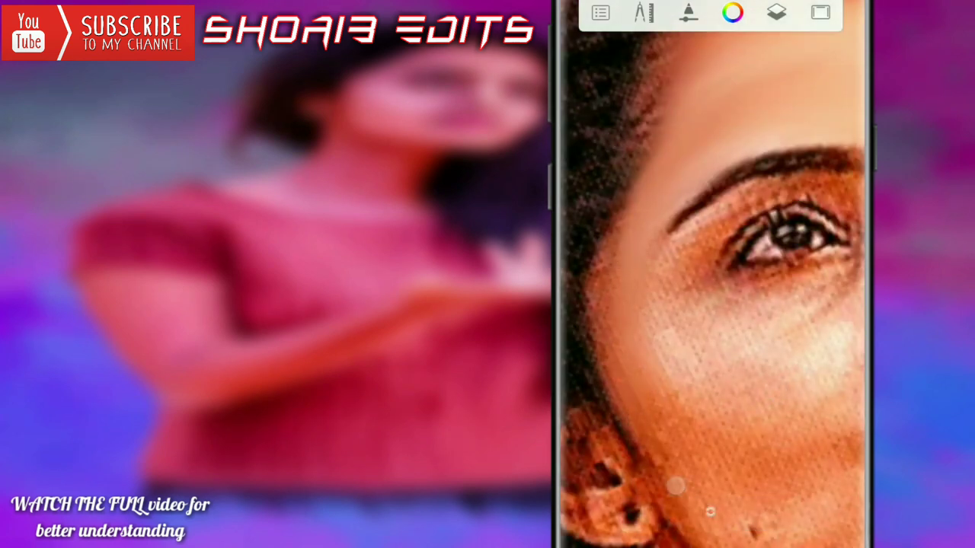
left_click_drag(677, 485, 636, 244)
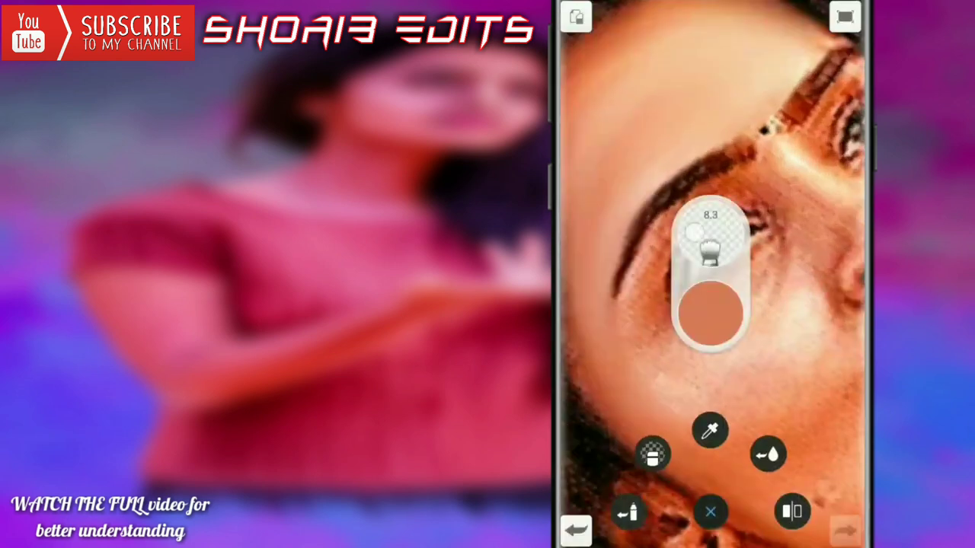
left_click_drag(656, 413, 689, 218)
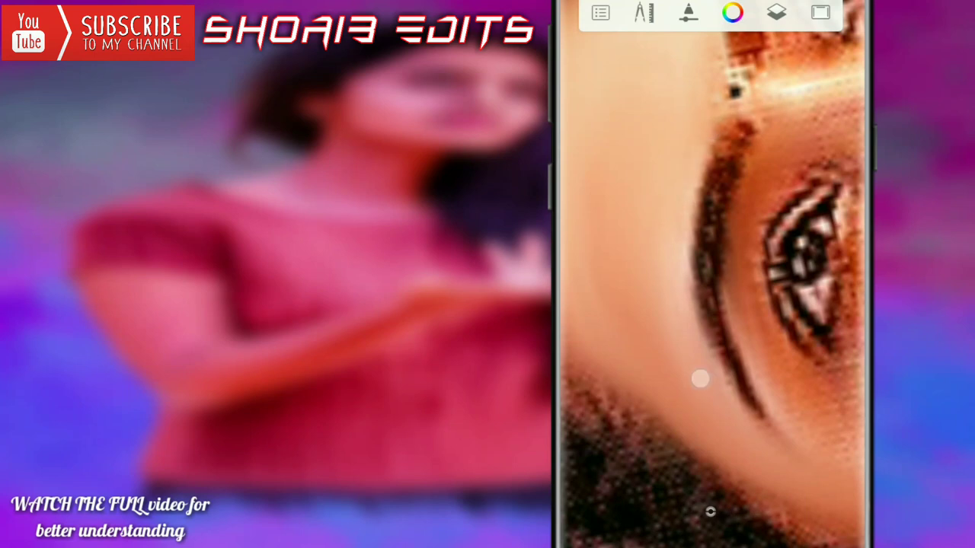
mouse_move(697, 376)
left_mouse_down()
mouse_move(681, 347)
mouse_move(725, 181)
left_mouse_up()
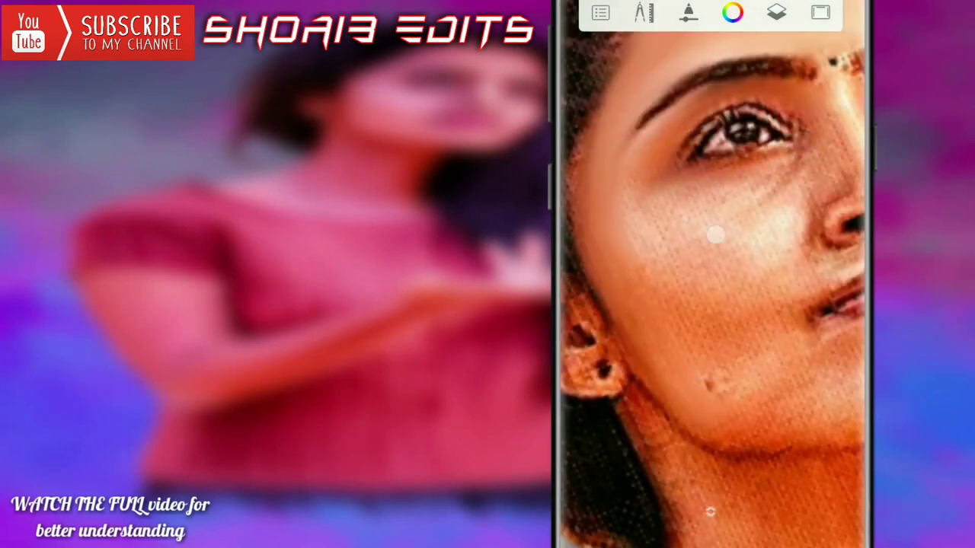
mouse_move(716, 197)
left_mouse_down()
mouse_move(628, 223)
mouse_move(712, 359)
left_mouse_up()
left_click_drag(708, 228, 621, 320)
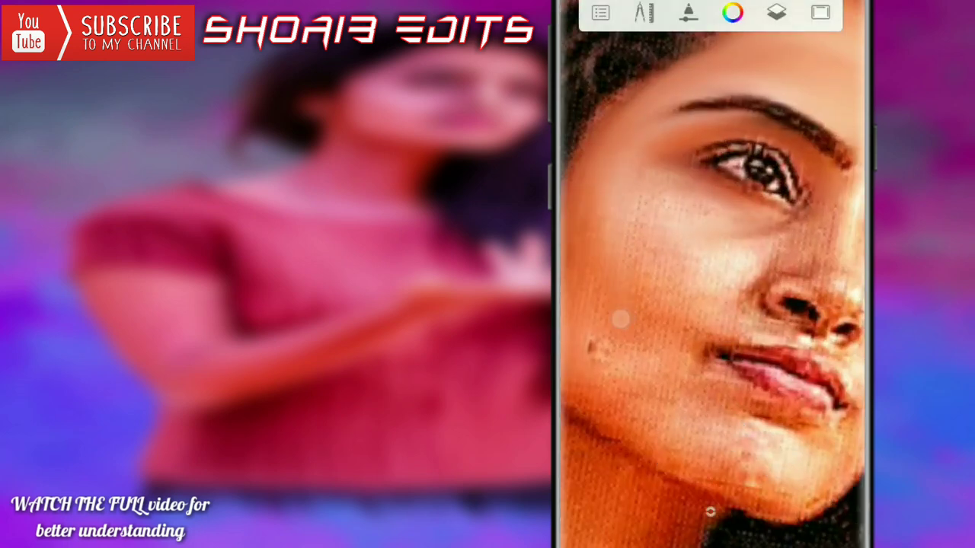
left_click_drag(661, 193, 771, 193)
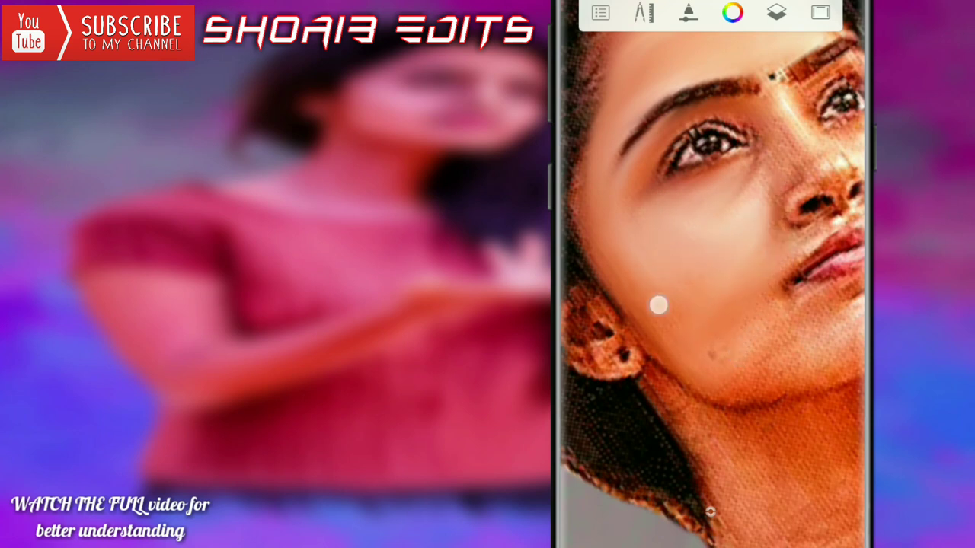
left_click_drag(658, 305, 616, 236)
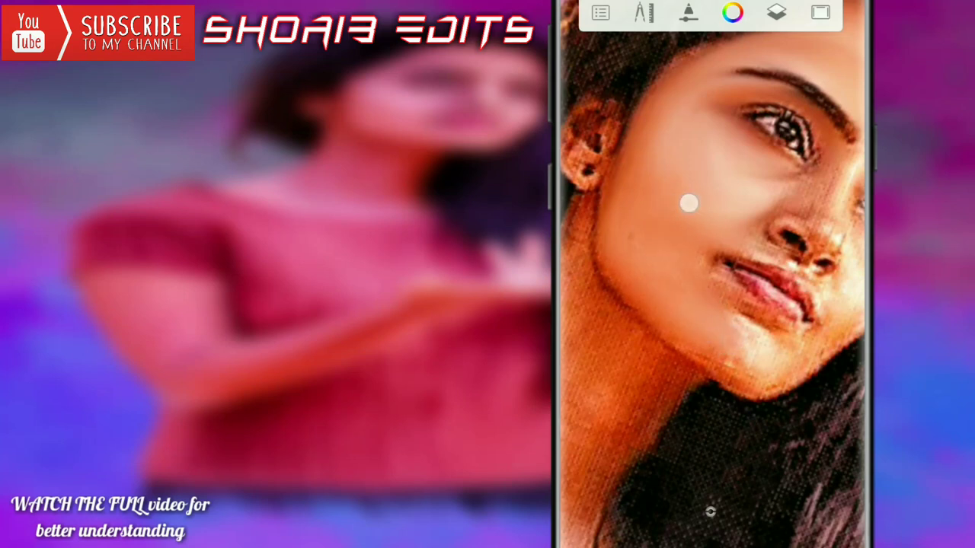
scroll(710, 275, "down", 10)
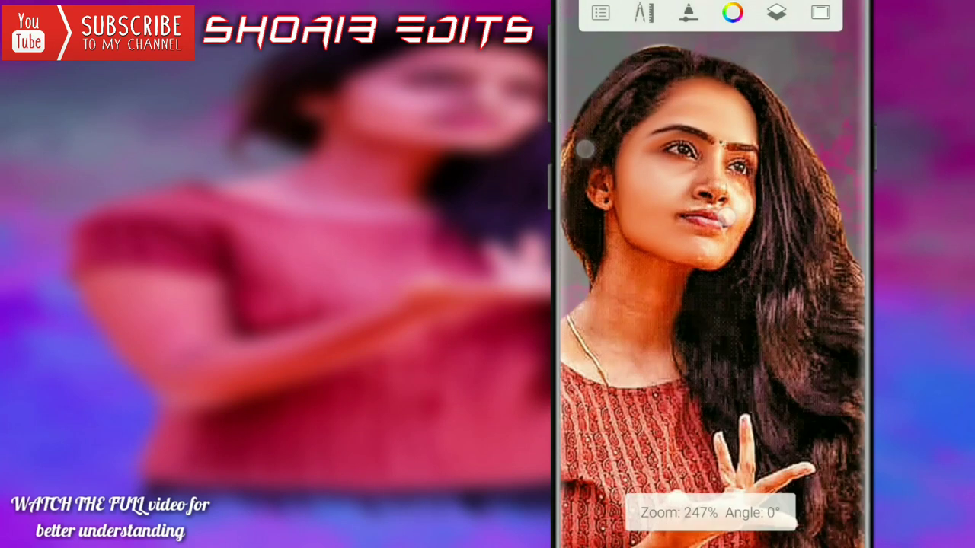
Lower the brush flow to 4%
left_click(740, 530)
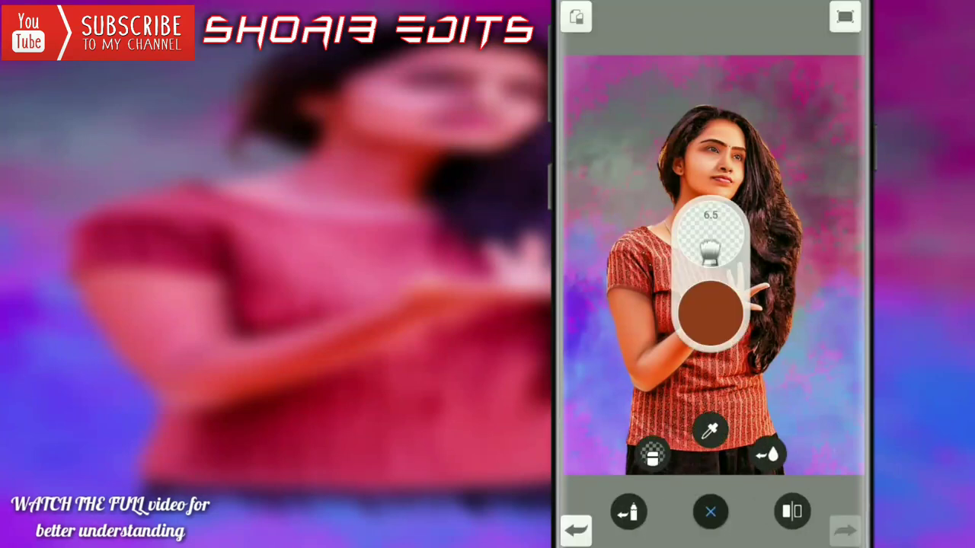
left_click_drag(710, 251, 707, 237)
left_click(710, 512)
scroll(649, 255, "up", 10)
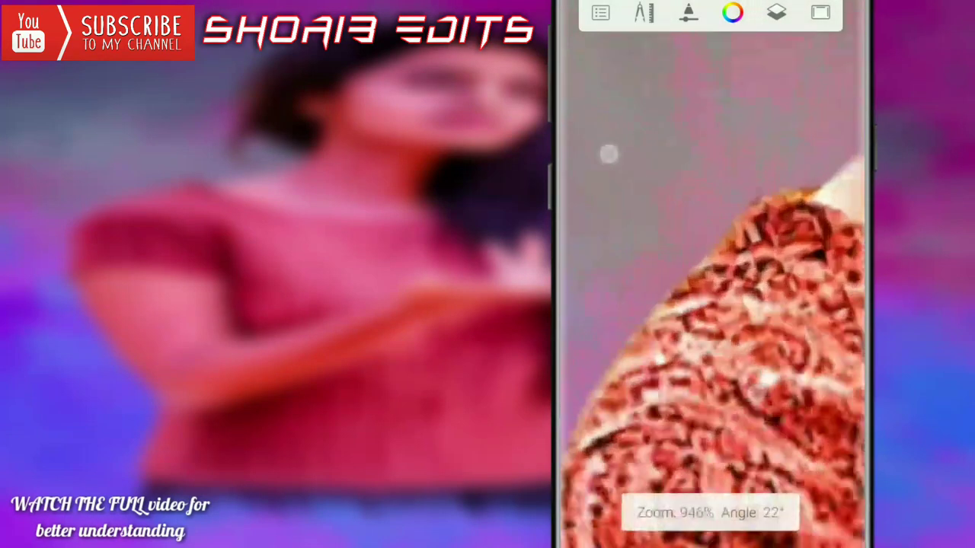
Zoom in on the red shirt and smudge its upper right area
left_click(710, 511)
left_click_drag(813, 305, 774, 192)
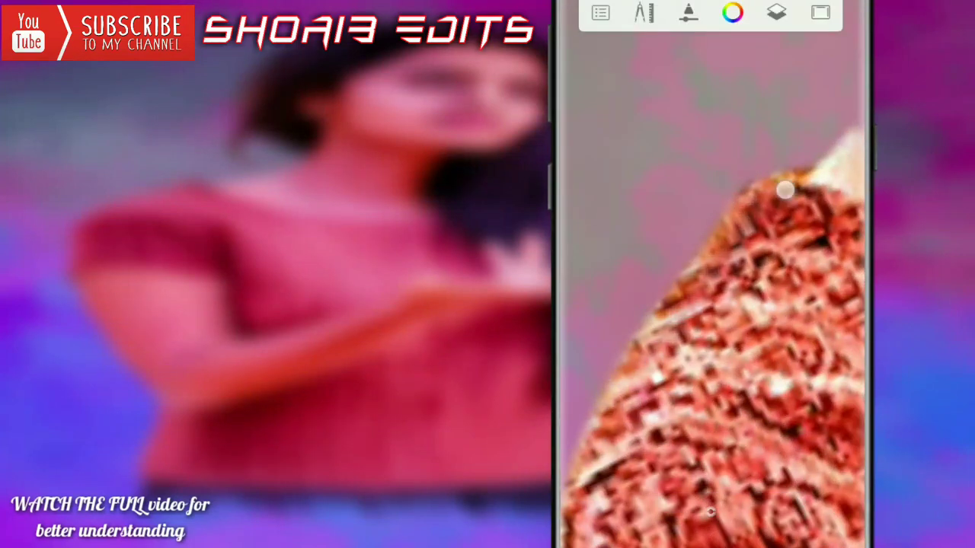
scroll(752, 220, "down", 3)
scroll(624, 215, "down", 3)
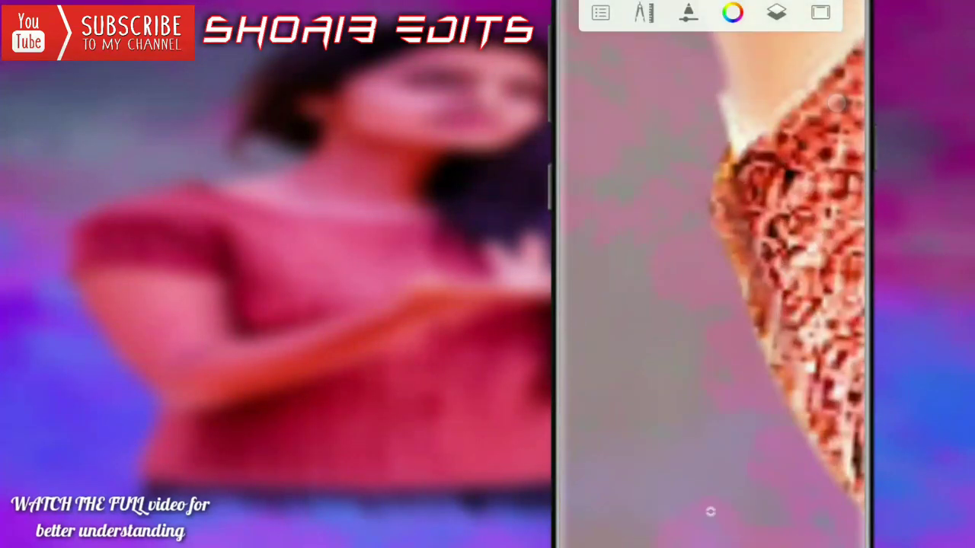
mouse_move(630, 202)
left_mouse_down()
mouse_move(844, 157)
mouse_move(629, 226)
left_mouse_up()
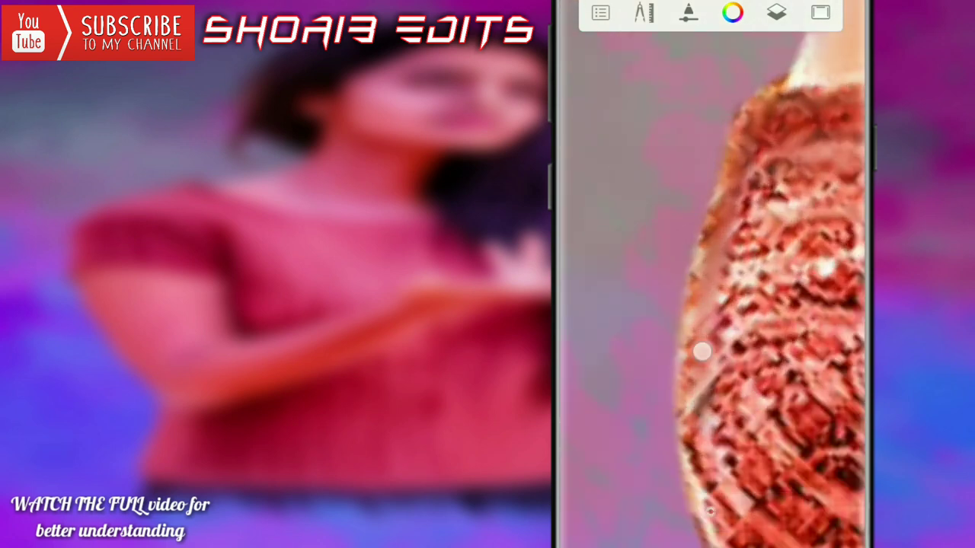
mouse_move(701, 351)
left_mouse_down()
mouse_move(668, 209)
mouse_move(733, 316)
left_mouse_up()
mouse_move(697, 517)
left_mouse_down()
mouse_move(719, 204)
mouse_move(701, 156)
mouse_move(729, 257)
left_mouse_up()
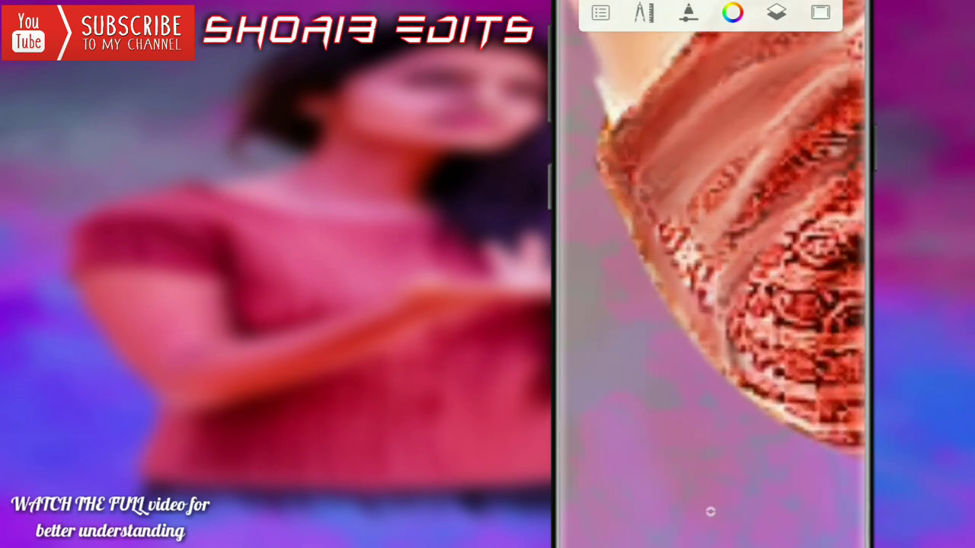
mouse_move(837, 160)
left_mouse_down()
mouse_move(748, 198)
mouse_move(826, 117)
left_mouse_up()
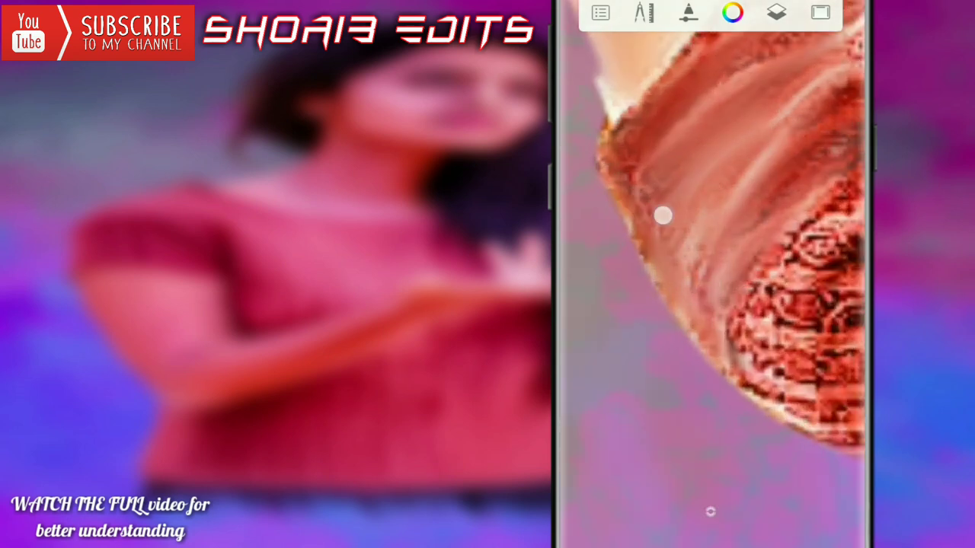
Reframe the view onto the patterned sleeve and arm
left_click_drag(692, 283, 751, 282)
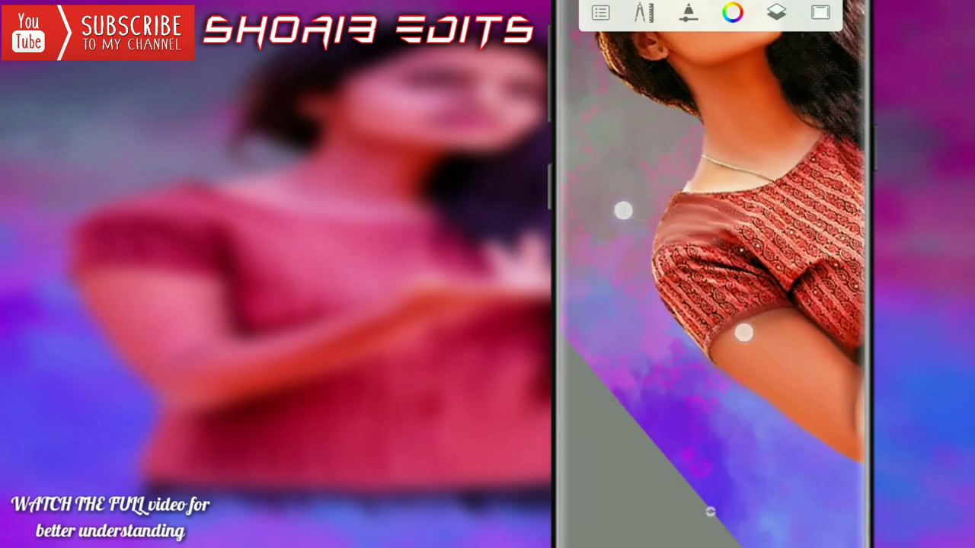
left_click_drag(709, 511, 706, 316)
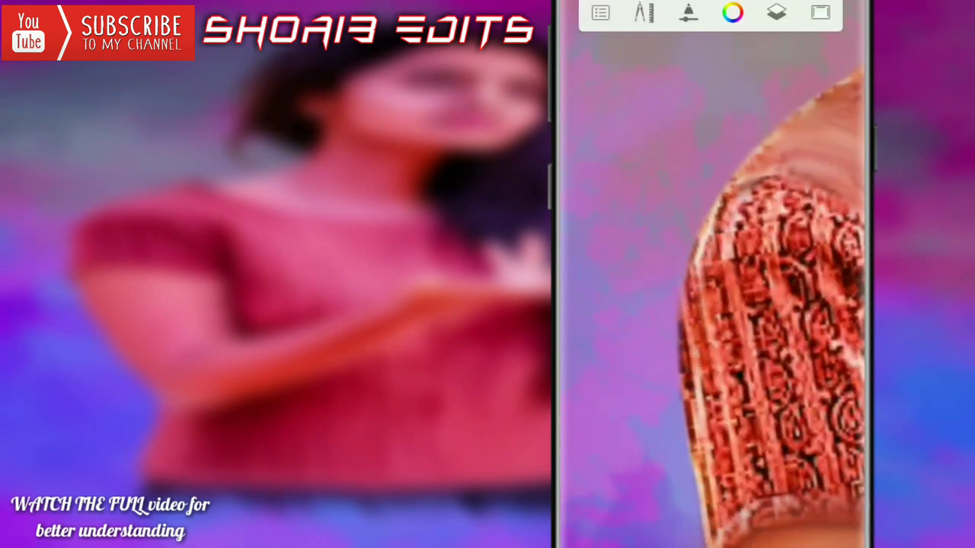
left_click_drag(768, 282, 718, 387)
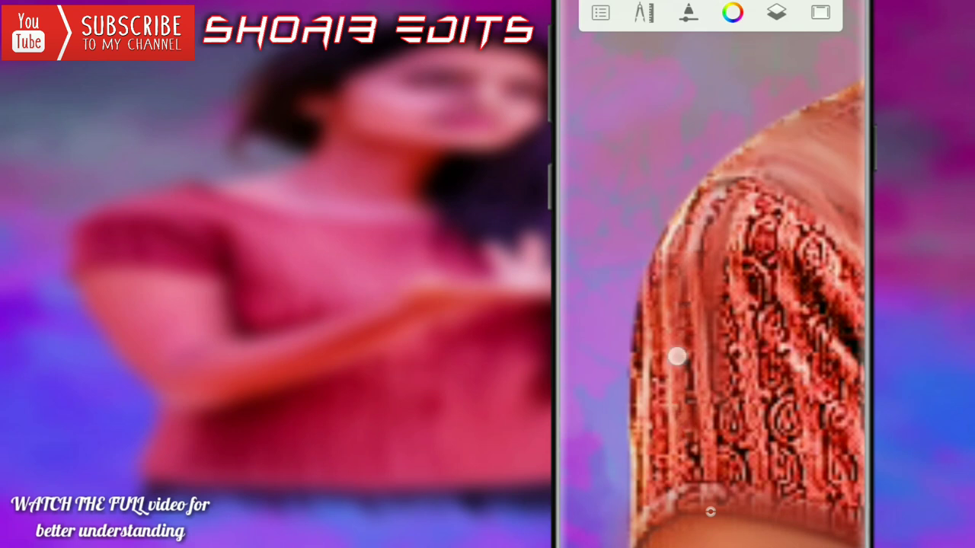
left_click_drag(693, 206, 635, 169)
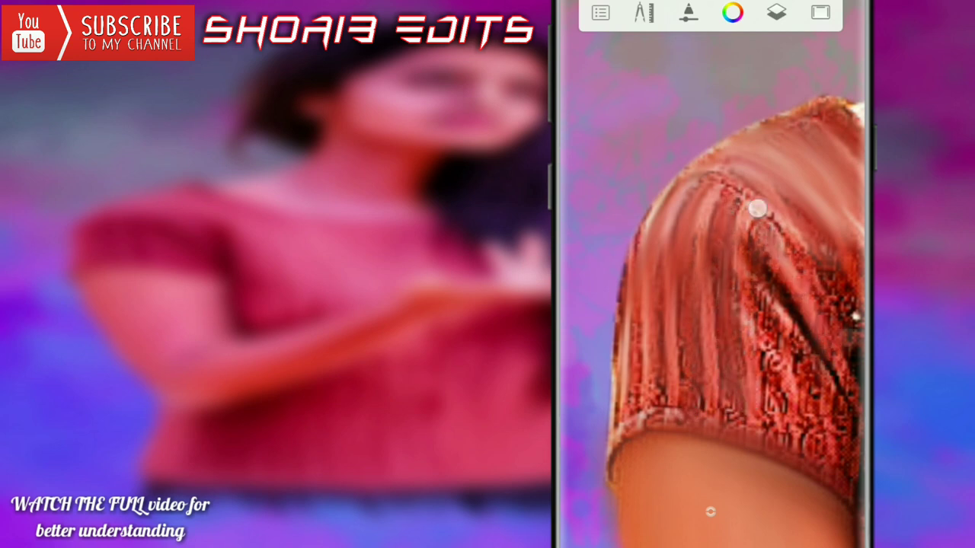
left_click_drag(696, 206, 657, 380)
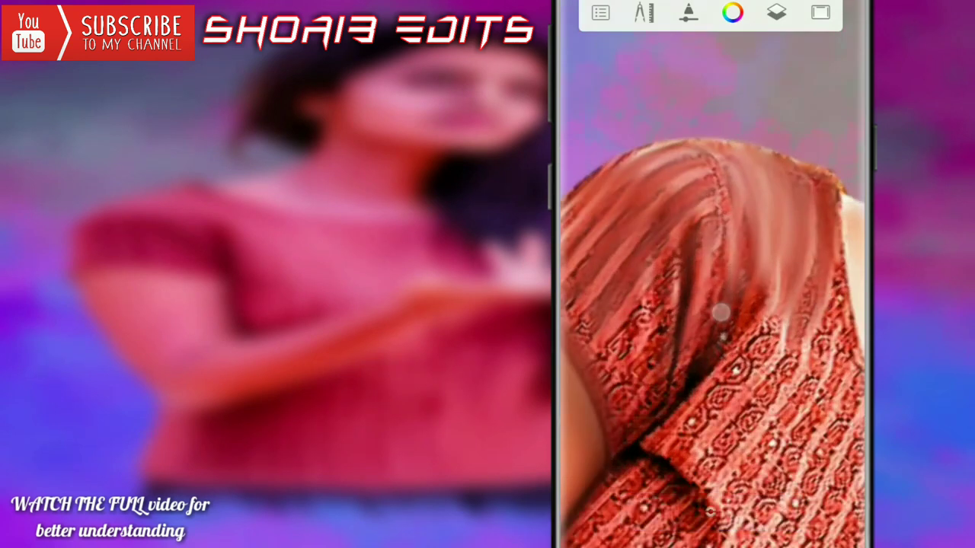
left_click_drag(722, 155, 675, 254)
mouse_move(691, 349)
left_mouse_down()
mouse_move(660, 279)
mouse_move(677, 382)
left_mouse_up()
Turn the blouse sideways and blend smudge strokes across its patterned texture
left_click_drag(673, 426, 718, 420)
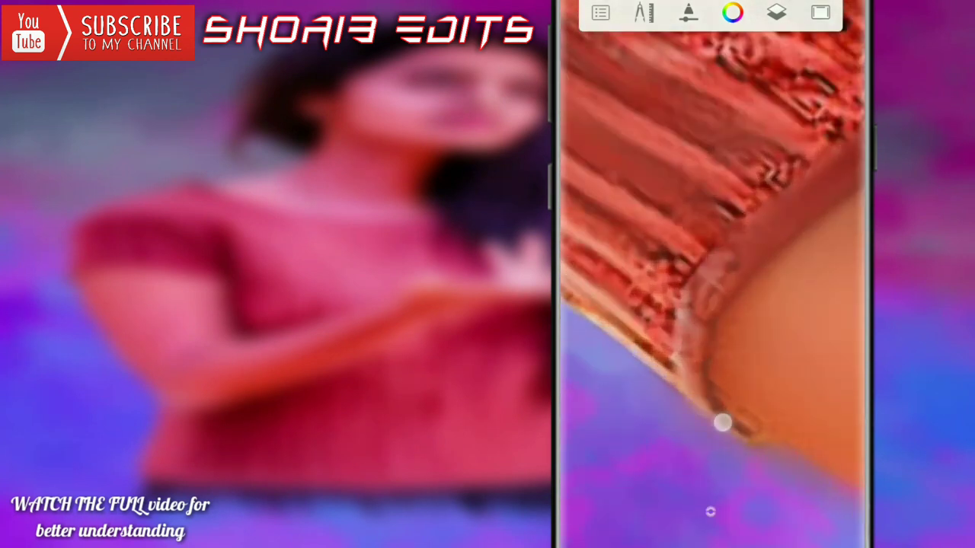
mouse_move(714, 348)
left_mouse_down()
mouse_move(698, 251)
mouse_move(666, 243)
mouse_move(654, 324)
left_mouse_up()
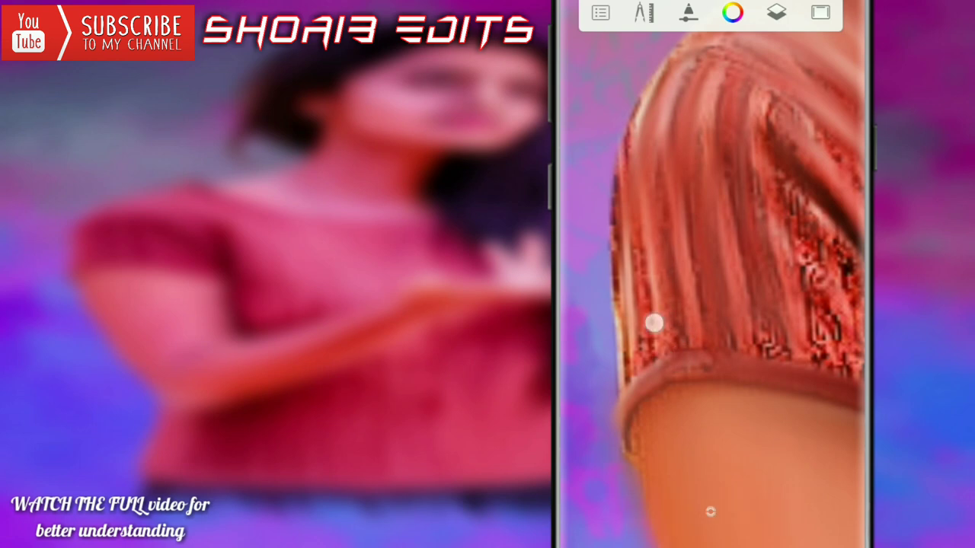
mouse_move(809, 326)
left_mouse_down()
mouse_move(768, 274)
mouse_move(856, 130)
left_mouse_up()
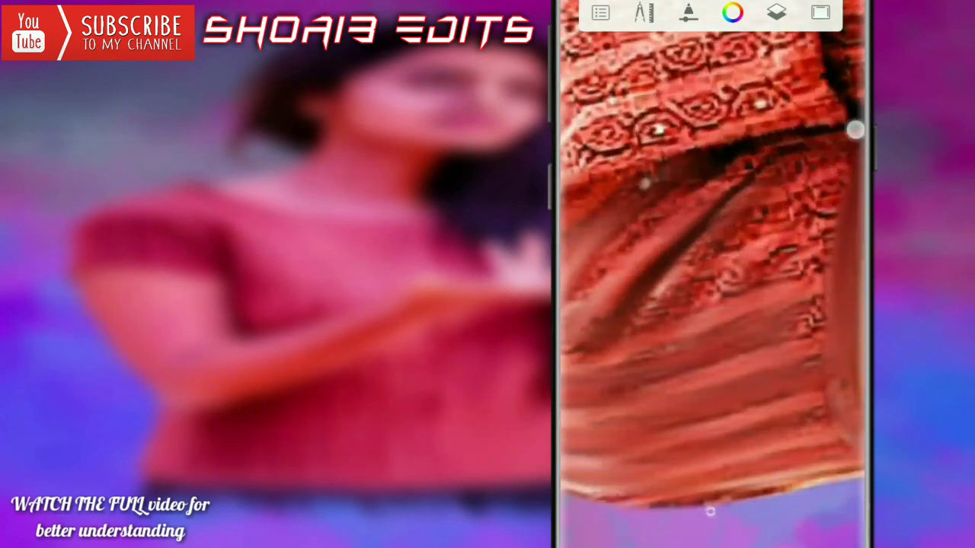
left_click_drag(650, 302, 780, 260)
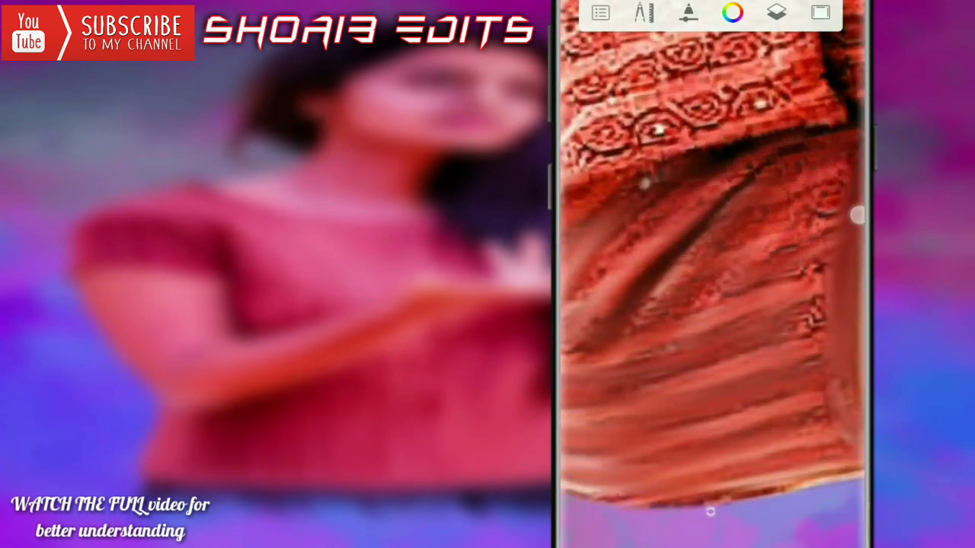
mouse_move(857, 216)
left_mouse_down()
mouse_move(761, 305)
mouse_move(724, 290)
left_mouse_up()
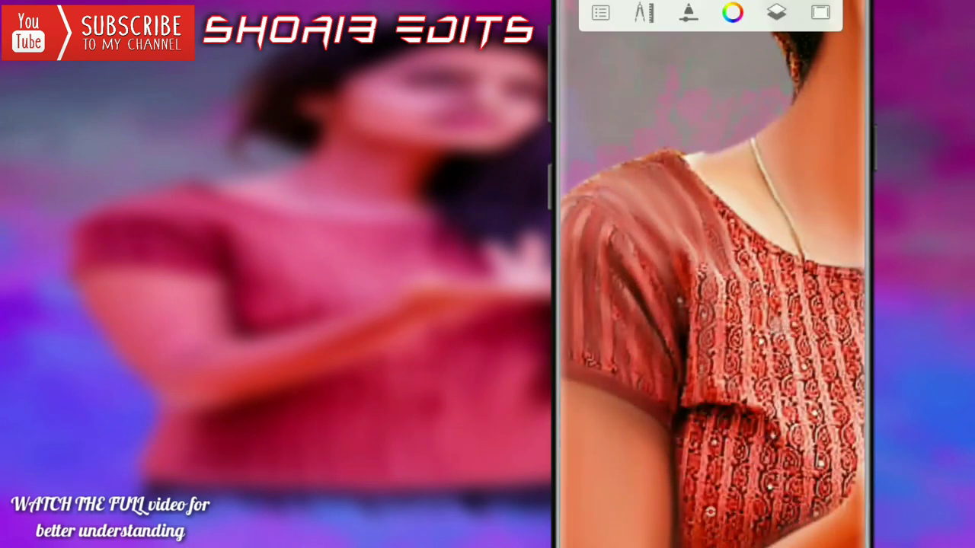
left_click_drag(796, 351, 710, 279)
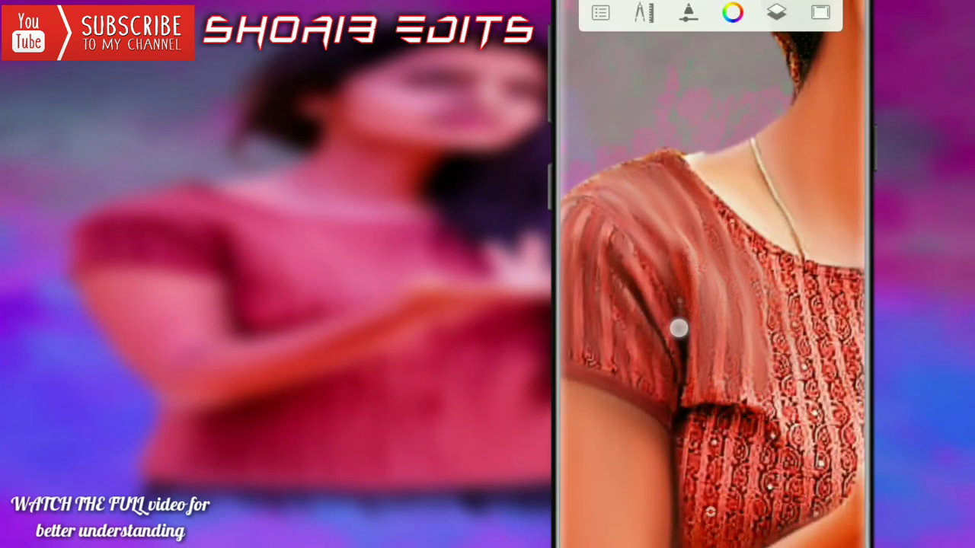
mouse_move(741, 242)
left_mouse_down()
mouse_move(653, 257)
mouse_move(856, 226)
left_mouse_up()
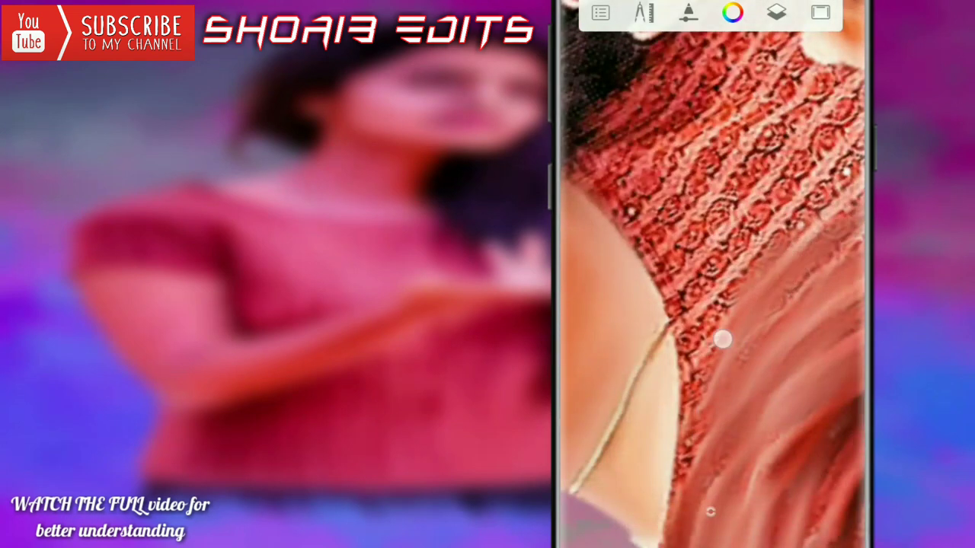
Pick a red and paint light diagonal streaks across the upper blouse
left_click(710, 511)
left_click(710, 312)
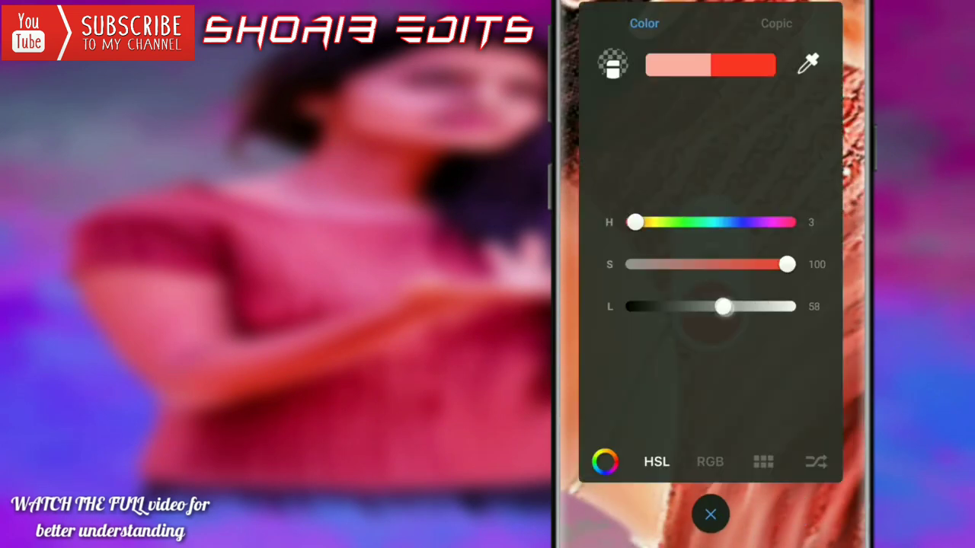
left_click(710, 511)
mouse_move(684, 359)
left_mouse_down()
mouse_move(742, 218)
mouse_move(810, 130)
mouse_move(784, 120)
left_mouse_up()
left_click_drag(647, 225, 811, 84)
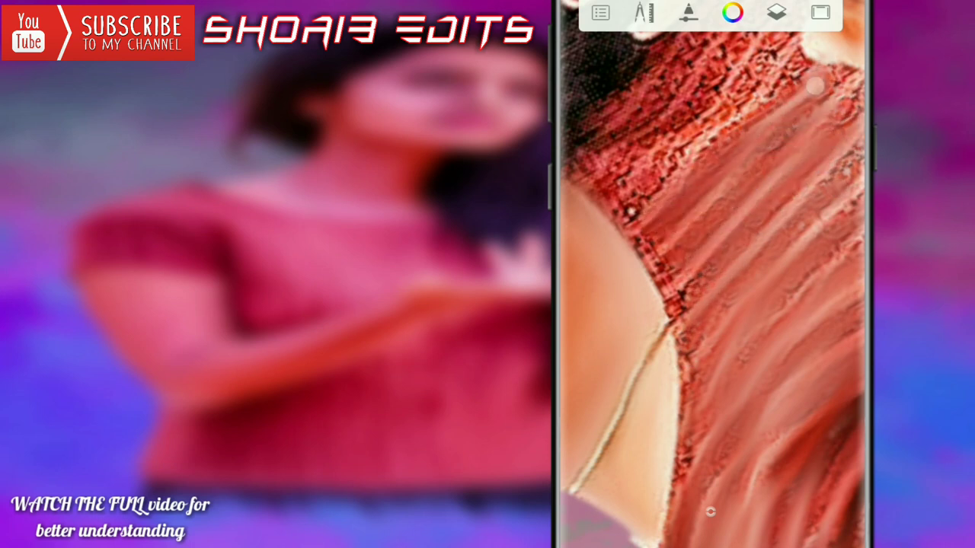
left_click_drag(652, 175, 790, 80)
scroll(750, 231, "down", 3)
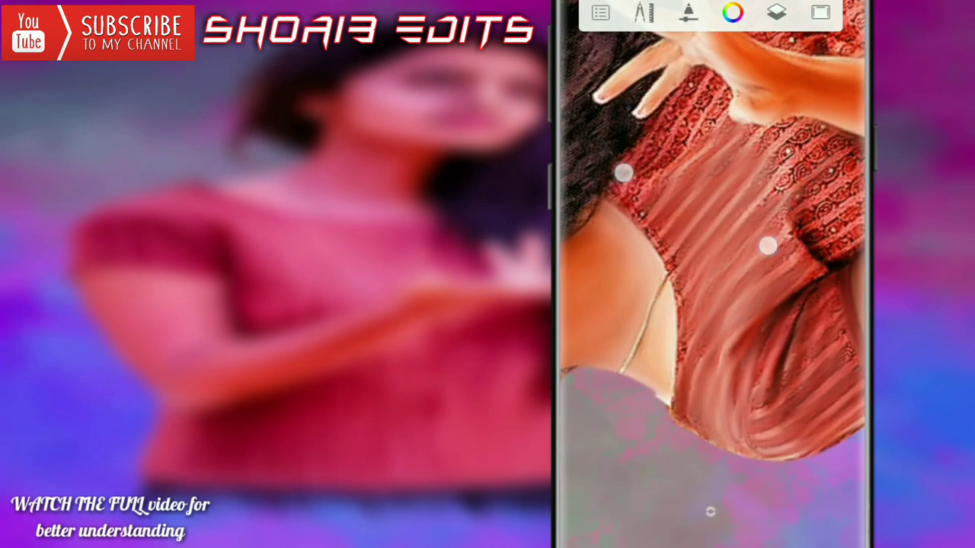
scroll(696, 209, "down", 5)
Lower the brush flow to 1% and set the brush size to 7.0
left_click(710, 511)
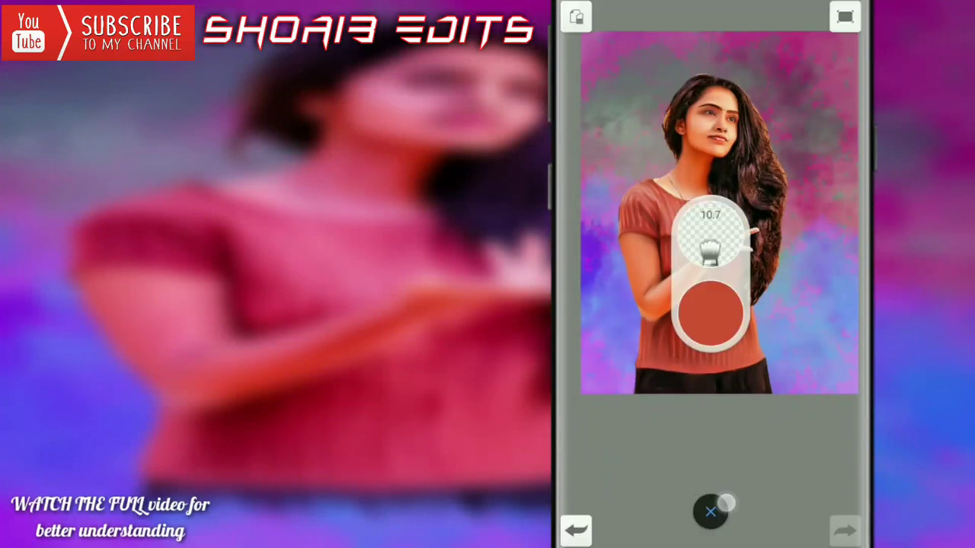
left_click_drag(710, 305, 722, 274)
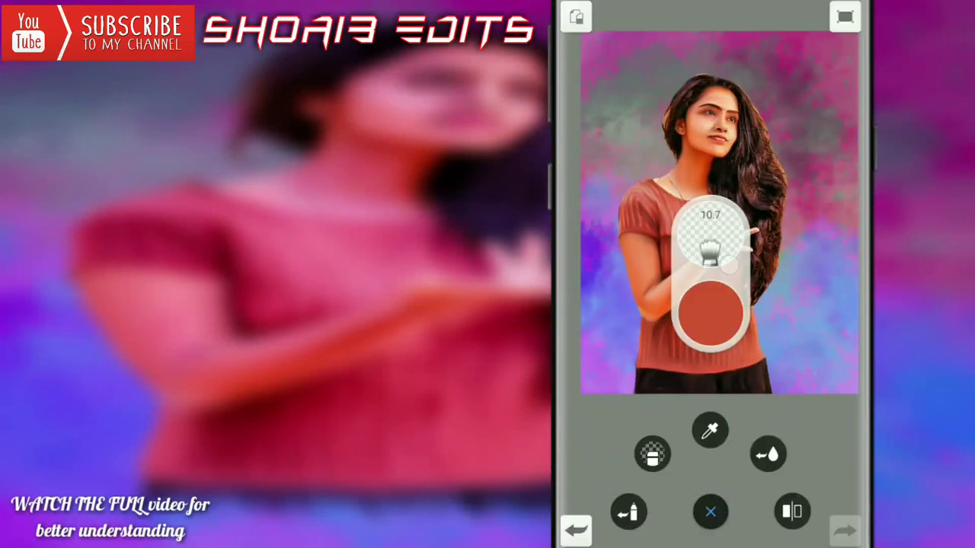
scroll(716, 229, "up", 5)
left_click_drag(710, 244, 668, 270)
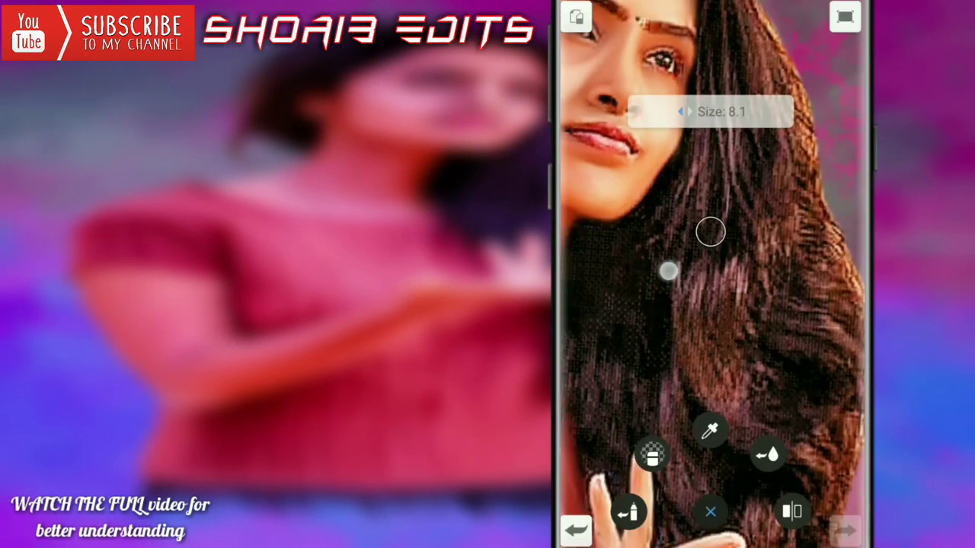
scroll(713, 274, "up", 2)
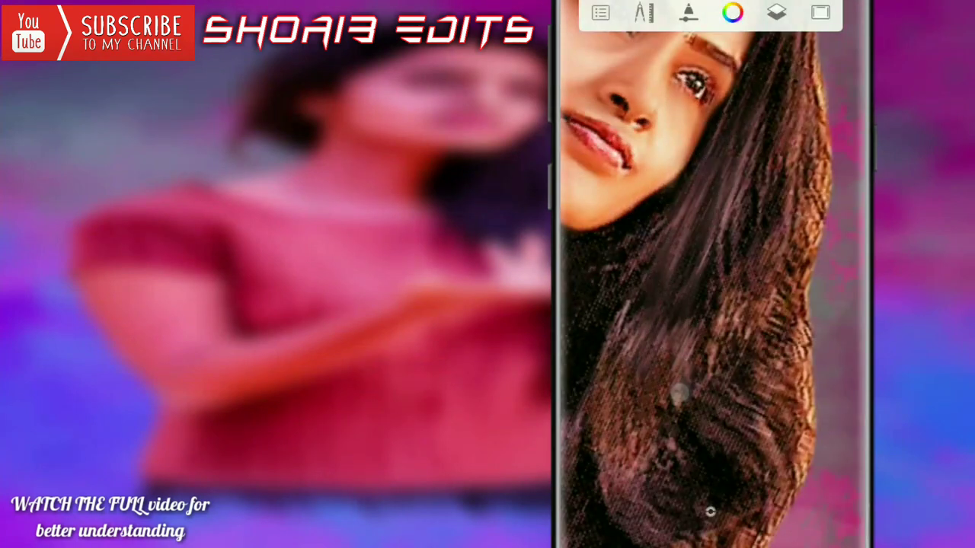
mouse_move(678, 393)
left_mouse_down()
mouse_move(709, 320)
mouse_move(827, 150)
left_mouse_up()
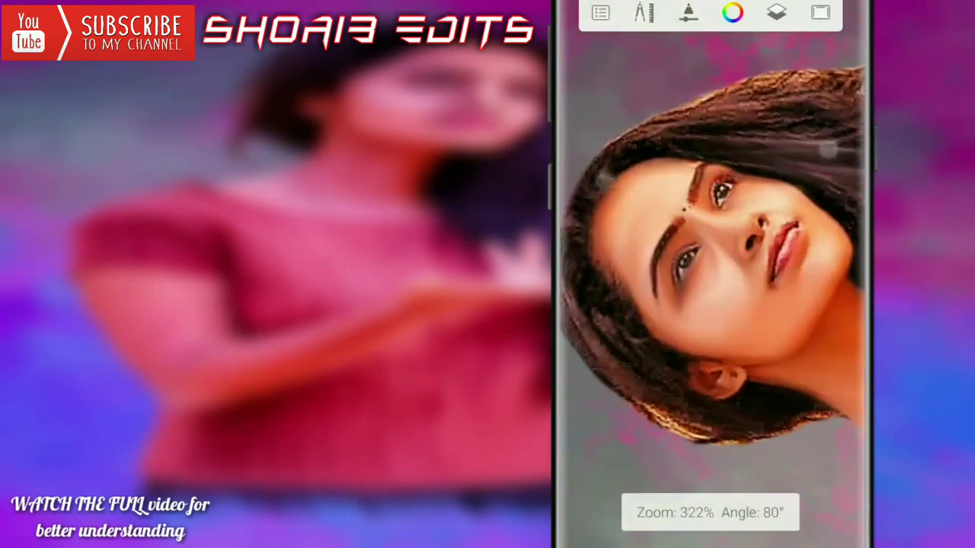
scroll(716, 229, "up", 3)
left_click_drag(710, 244, 662, 263)
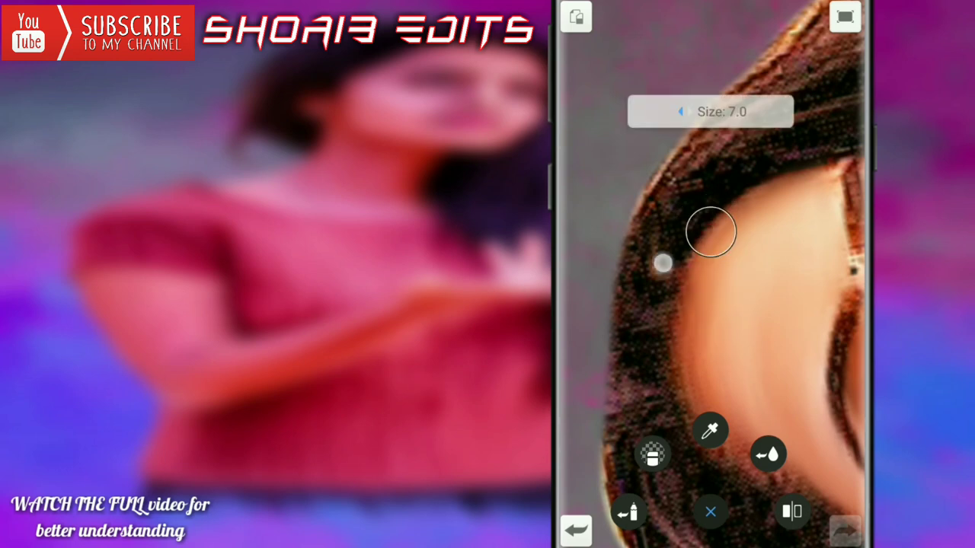
mouse_move(805, 221)
left_mouse_down()
mouse_move(678, 197)
mouse_move(652, 206)
mouse_move(683, 157)
mouse_move(624, 137)
mouse_move(687, 310)
mouse_move(674, 480)
left_mouse_up()
Smooth the hair strands on the left and above the face
left_click_drag(649, 359, 639, 442)
left_click_drag(651, 183, 647, 290)
left_click_drag(617, 426, 594, 337)
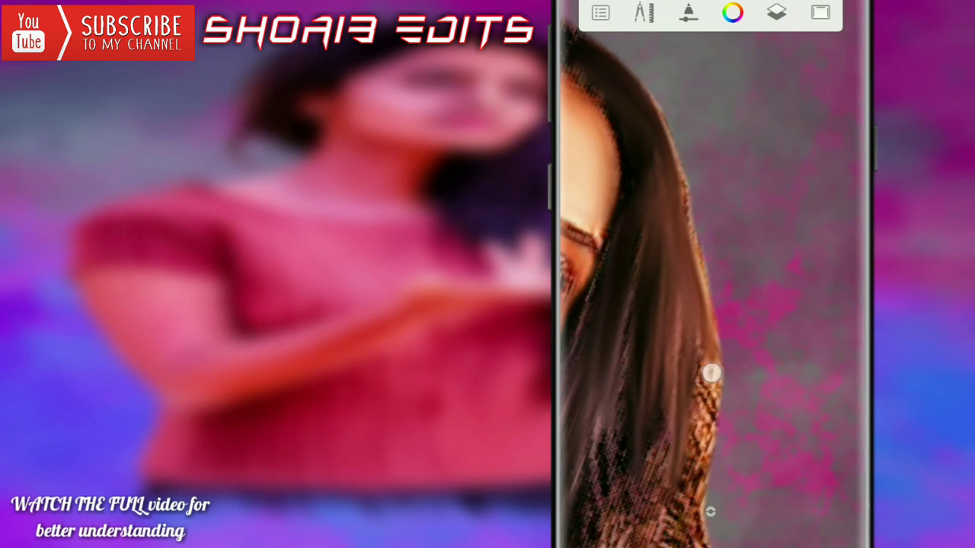
mouse_move(711, 373)
left_mouse_down()
mouse_move(757, 450)
mouse_move(701, 220)
mouse_move(712, 478)
mouse_move(683, 342)
mouse_move(663, 414)
left_mouse_up()
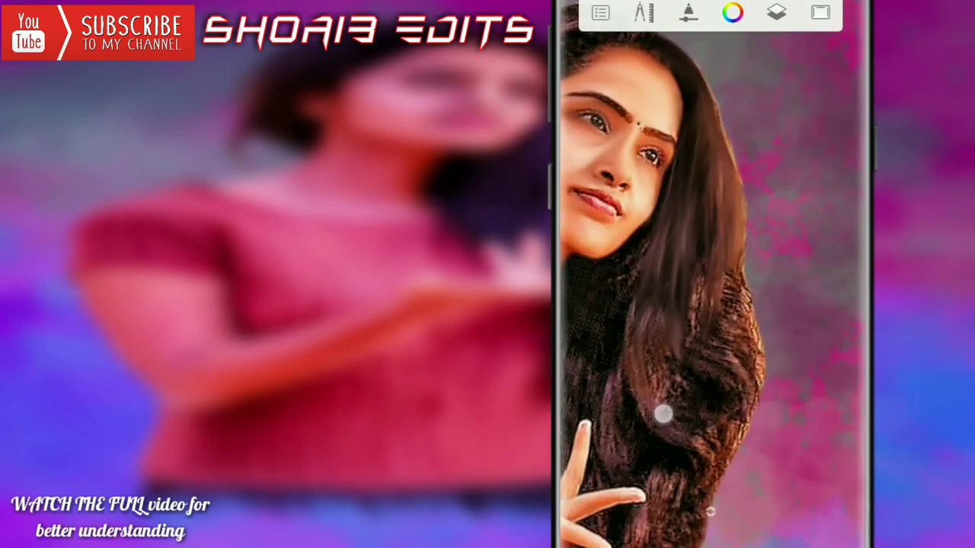
left_click(708, 304)
mouse_move(708, 305)
left_mouse_down()
mouse_move(749, 231)
mouse_move(723, 332)
mouse_move(679, 327)
mouse_move(855, 387)
mouse_move(738, 376)
mouse_move(776, 458)
left_mouse_up()
Paint brown strokes down the hair's right side and behind the raised hand
mouse_move(698, 274)
left_mouse_down()
mouse_move(752, 203)
mouse_move(708, 221)
mouse_move(649, 340)
left_mouse_up()
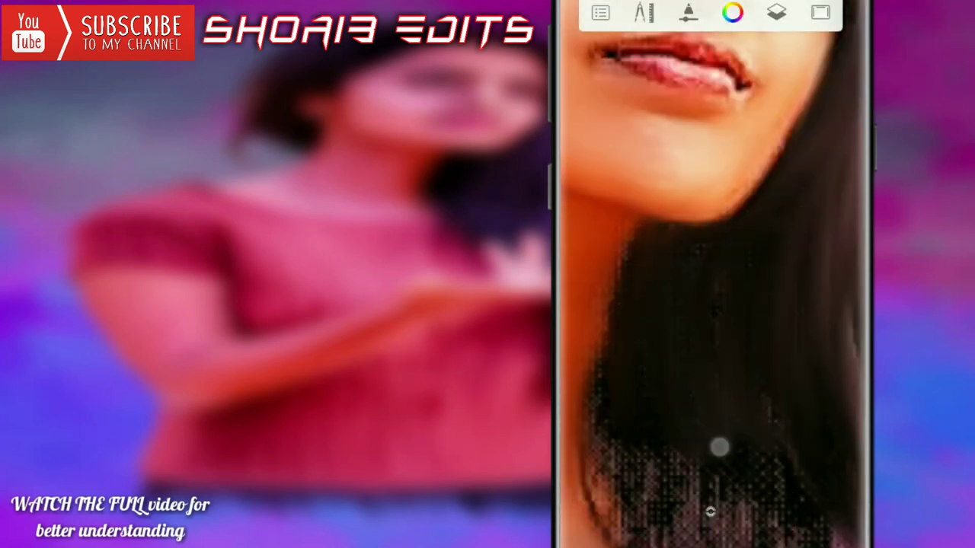
mouse_move(708, 381)
left_mouse_down()
mouse_move(675, 246)
mouse_move(829, 347)
mouse_move(740, 342)
left_mouse_up()
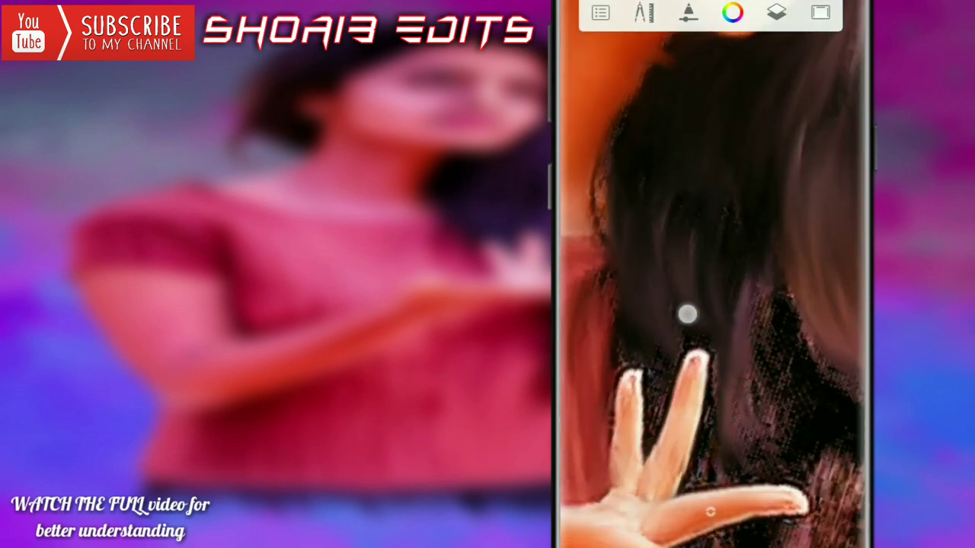
mouse_move(688, 314)
left_mouse_down()
mouse_move(649, 250)
mouse_move(698, 336)
left_mouse_up()
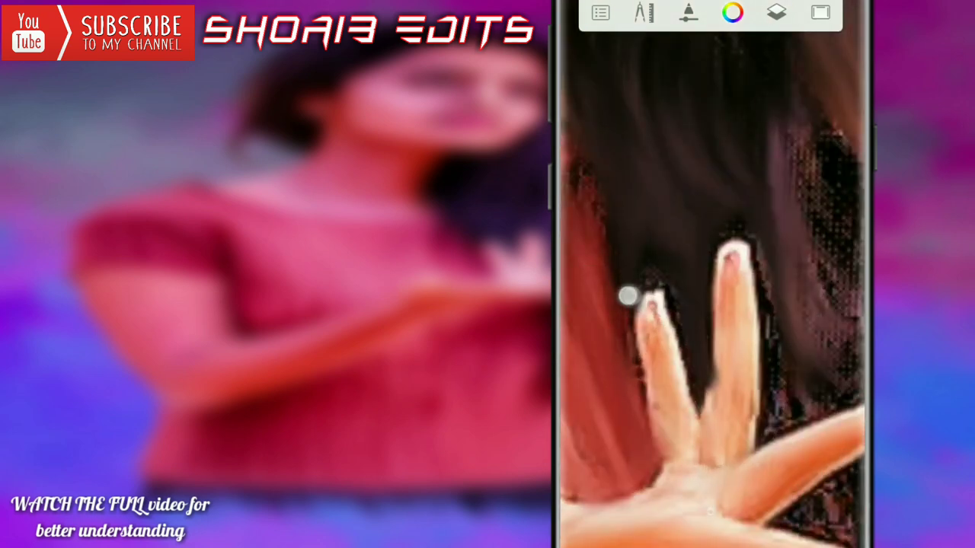
left_click_drag(725, 370, 723, 417)
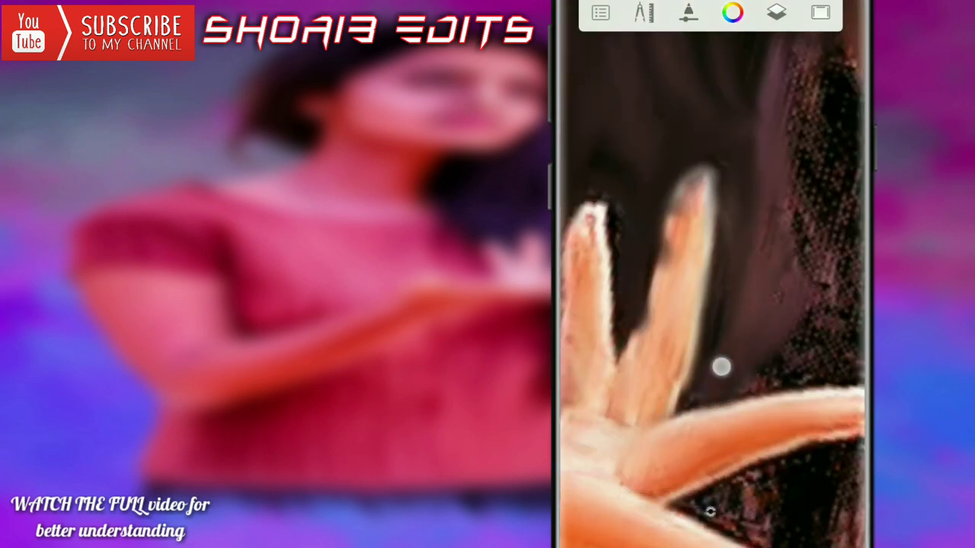
left_click_drag(773, 263, 790, 461)
mouse_move(797, 224)
left_mouse_down()
mouse_move(697, 313)
mouse_move(638, 383)
mouse_move(731, 168)
mouse_move(777, 335)
mouse_move(759, 239)
left_mouse_up()
Blend the hair over the head, around the ear and along its lower edge
left_click_drag(766, 330, 748, 221)
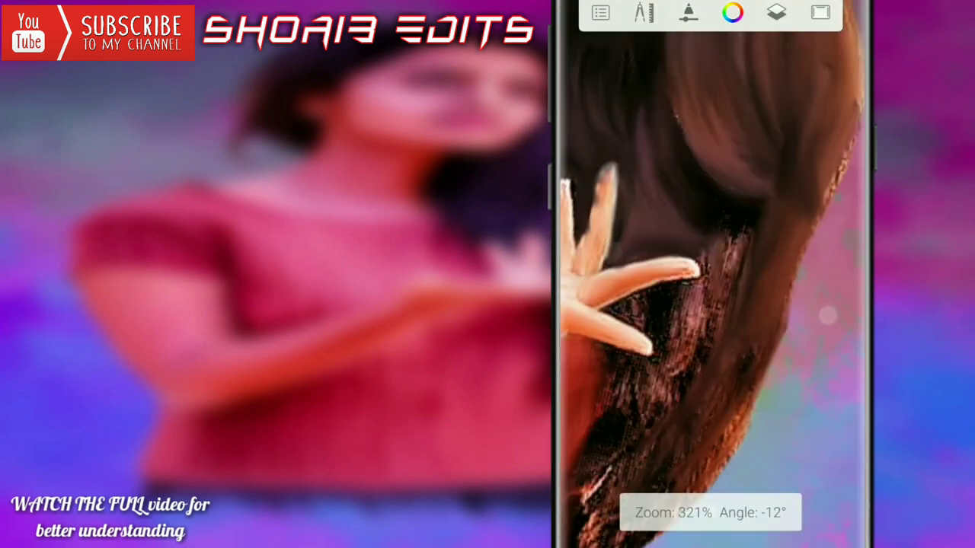
mouse_move(797, 281)
left_mouse_down()
mouse_move(611, 322)
mouse_move(761, 355)
left_mouse_up()
mouse_move(785, 442)
left_mouse_down()
mouse_move(754, 316)
mouse_move(736, 389)
mouse_move(749, 218)
mouse_move(751, 409)
mouse_move(744, 296)
mouse_move(739, 424)
mouse_move(662, 259)
mouse_move(635, 276)
mouse_move(713, 298)
mouse_move(679, 357)
left_mouse_up()
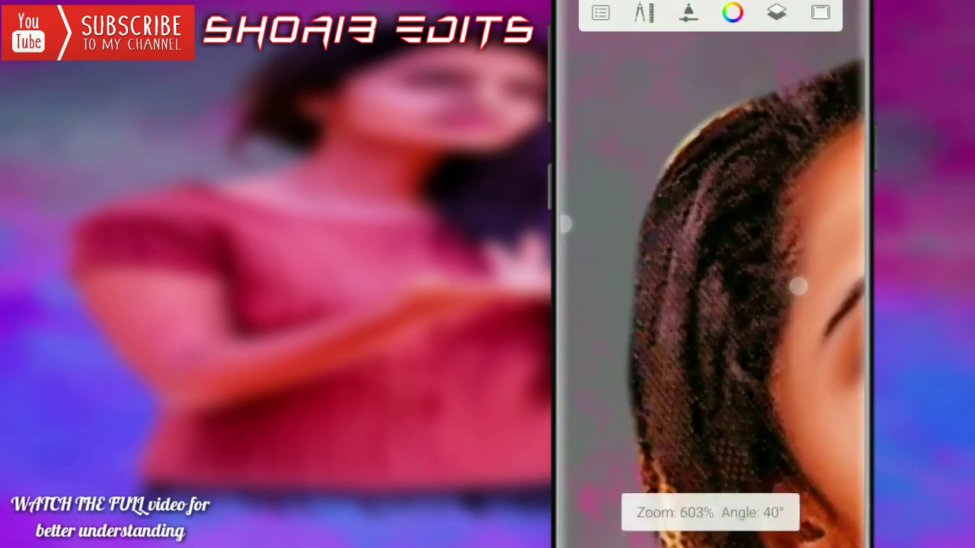
mouse_move(737, 159)
left_mouse_down()
mouse_move(693, 481)
mouse_move(753, 201)
mouse_move(759, 284)
mouse_move(751, 372)
mouse_move(709, 511)
left_mouse_up()
mouse_move(733, 469)
left_mouse_down()
mouse_move(646, 444)
mouse_move(685, 481)
left_mouse_up()
left_click_drag(745, 504, 720, 369)
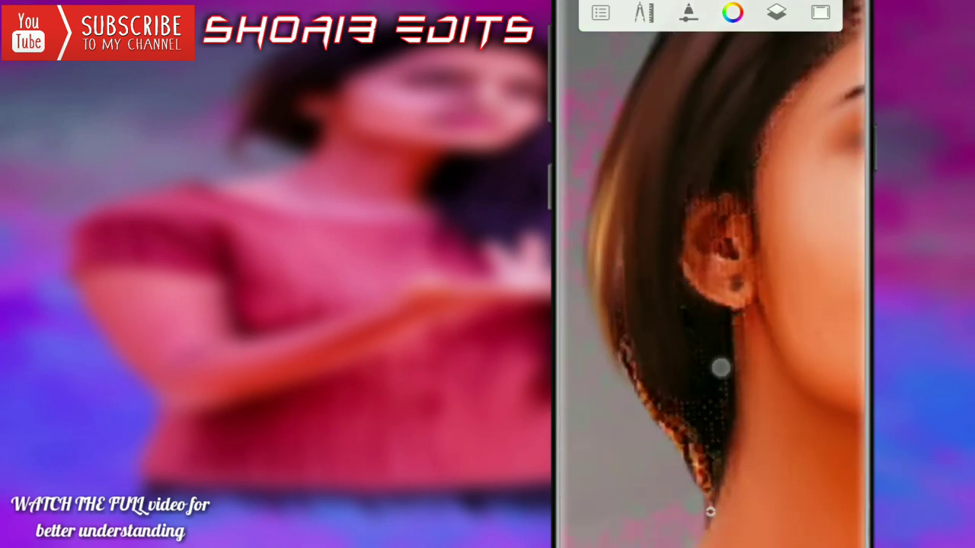
left_click_drag(674, 389, 693, 358)
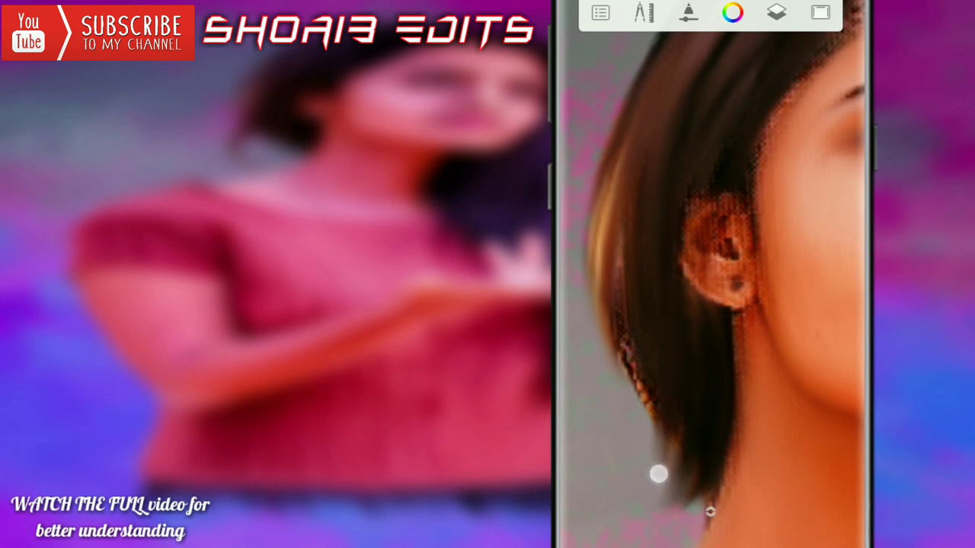
mouse_move(628, 288)
left_mouse_down()
mouse_move(629, 431)
mouse_move(708, 457)
left_mouse_up()
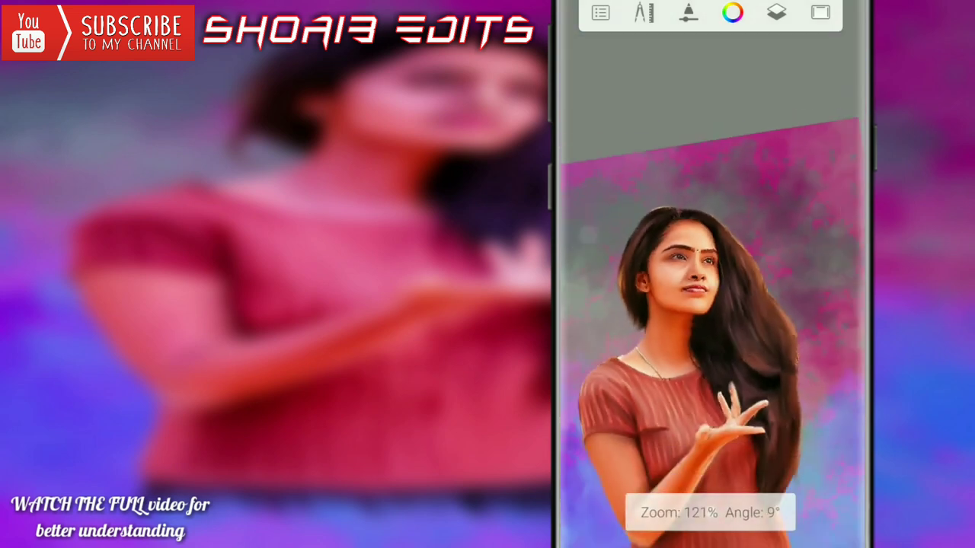
Switch to the Smudge Coarse Round Brush and test it on the canvas
left_click(710, 511)
left_click(710, 244)
left_click(611, 197)
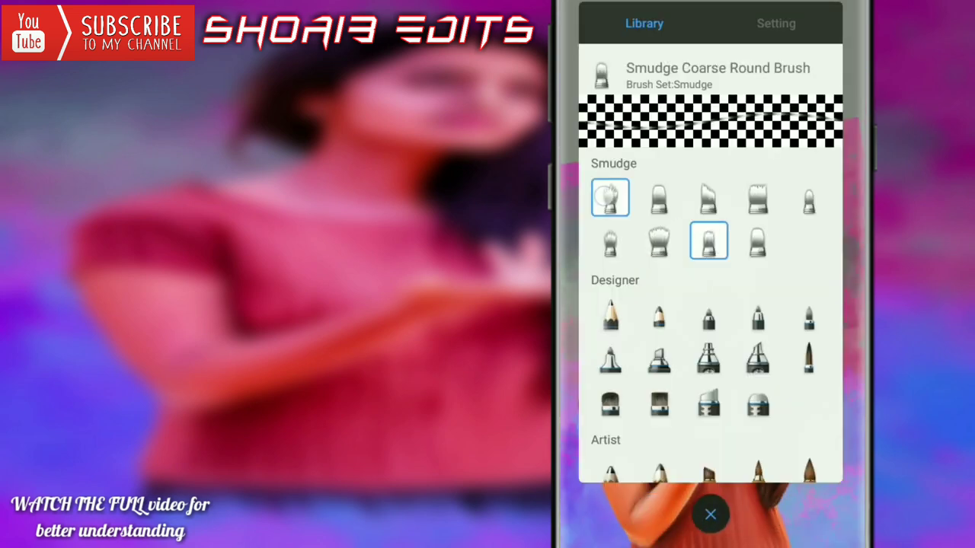
left_click(710, 312)
left_click(710, 514)
left_click_drag(631, 240, 655, 259)
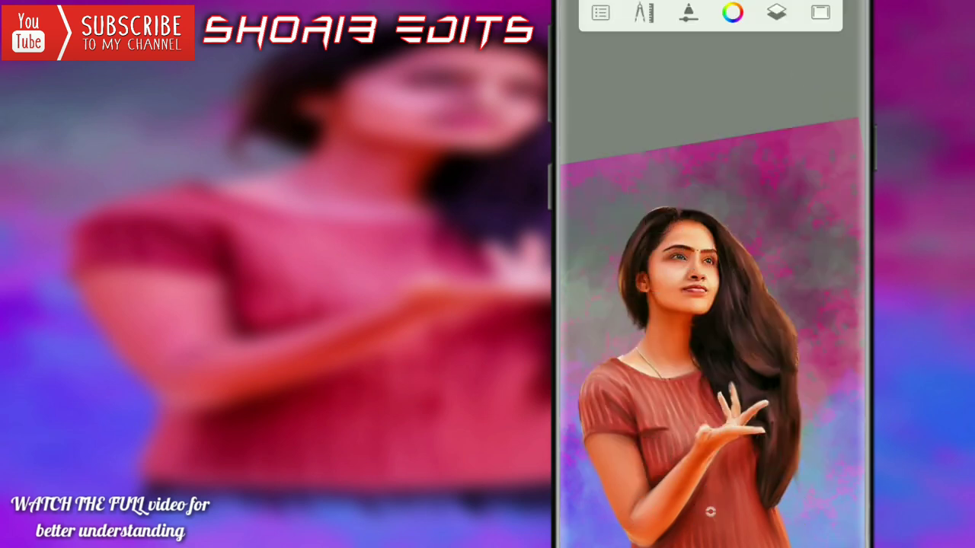
Set the smudge brush size to 4.7 and smudge the hair edge
left_click(710, 511)
left_click_drag(710, 229, 665, 268)
scroll(670, 229, "up", 3)
scroll(671, 228, "up", 3)
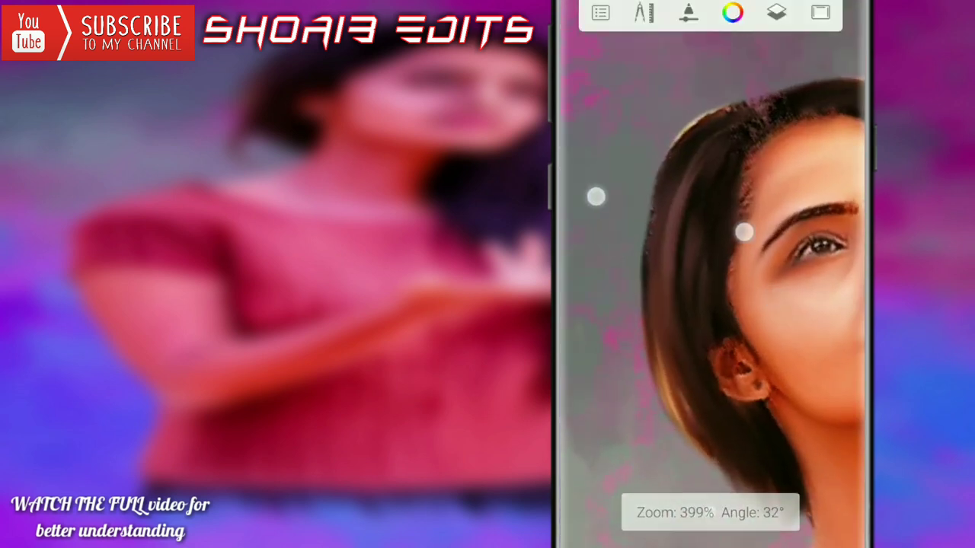
scroll(671, 229, "up", 2)
left_click_drag(657, 318, 659, 445)
Lower the smudge brush flow to 22%, then to 12%
left_click(710, 511)
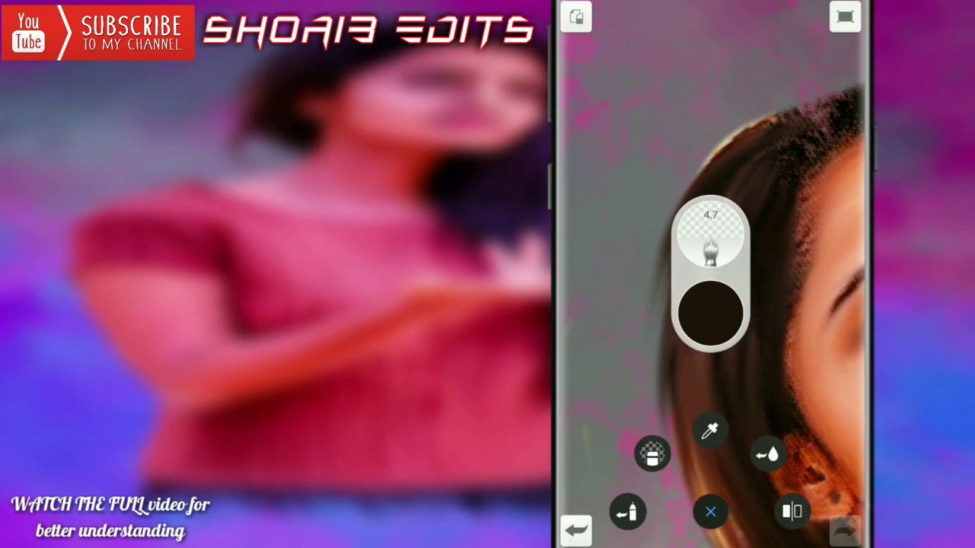
left_click_drag(703, 256, 733, 320)
scroll(596, 407, "up", 2)
scroll(595, 407, "down", 2)
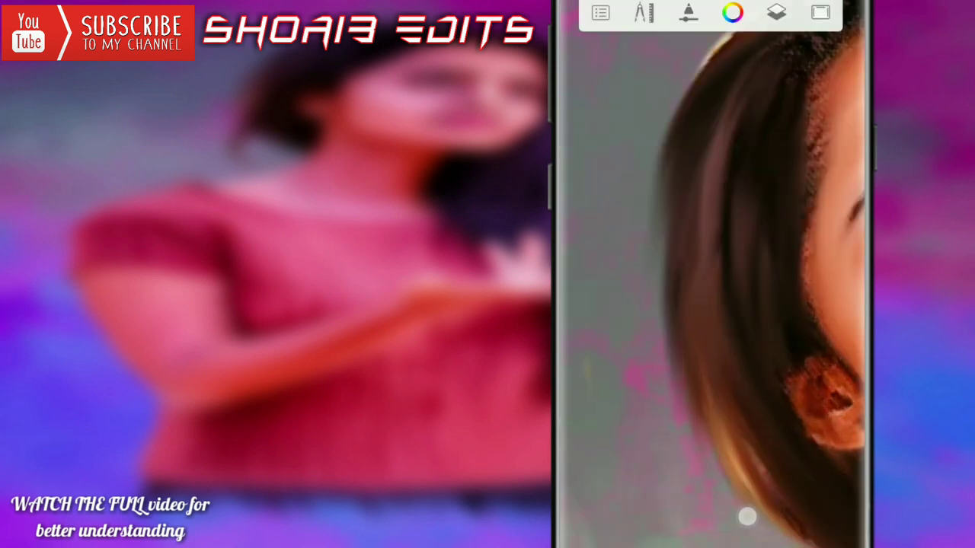
scroll(675, 304, "up", 2)
left_click(710, 512)
scroll(671, 267, "up", 3)
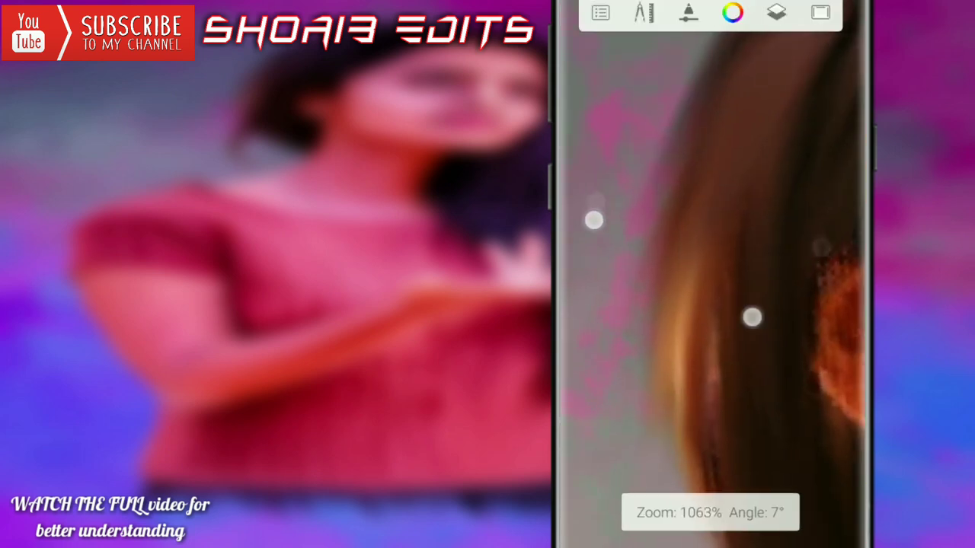
left_click(709, 513)
left_click_drag(711, 231, 727, 216)
left_click(710, 511)
Zoom the view around the hair edge beside the ear
scroll(689, 308, "down", 1)
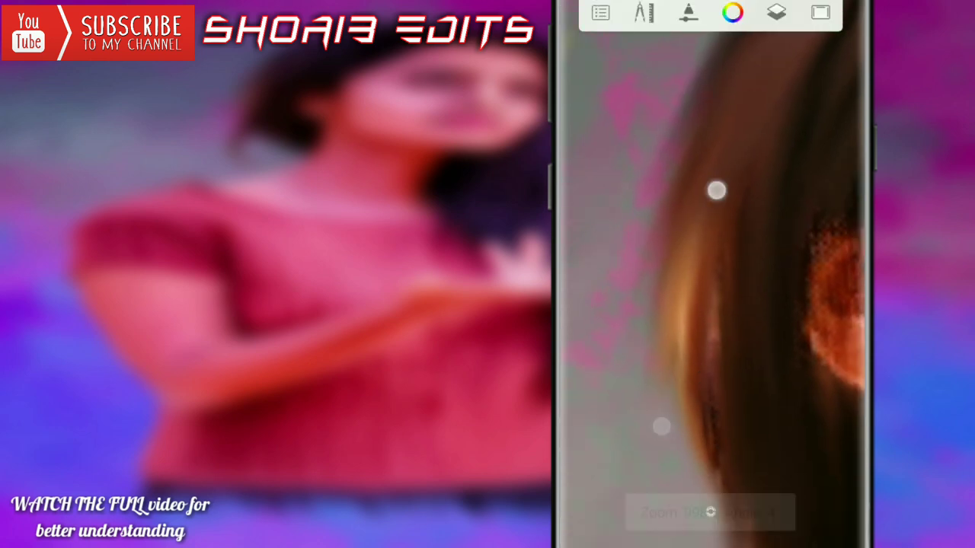
scroll(689, 309, "down", 2)
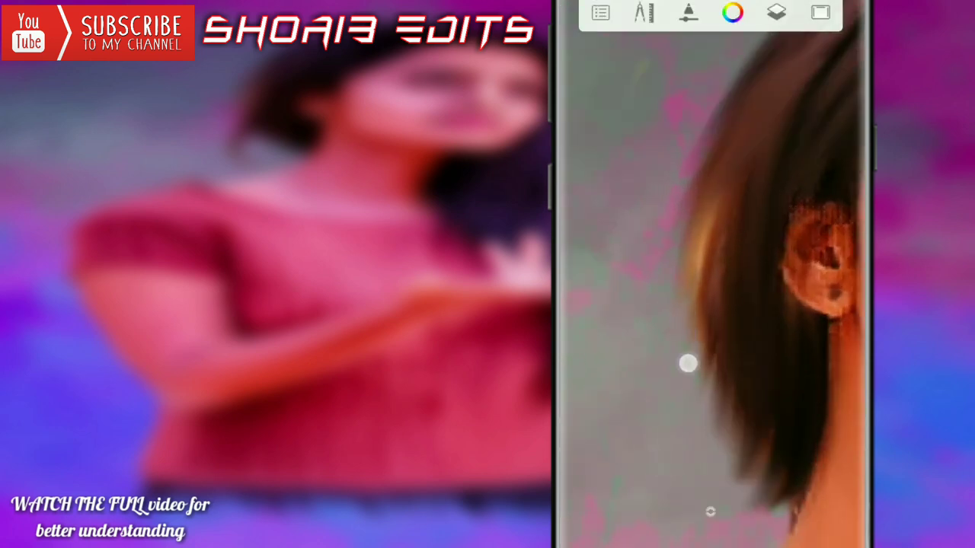
scroll(688, 364, "down", 1)
scroll(703, 405, "up", 2)
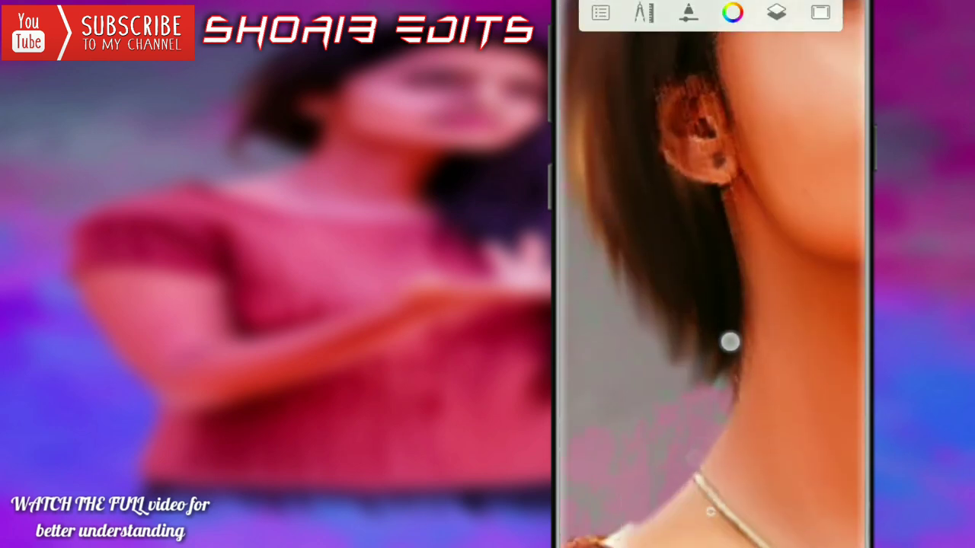
left_click(729, 342)
scroll(692, 242, "up", 1)
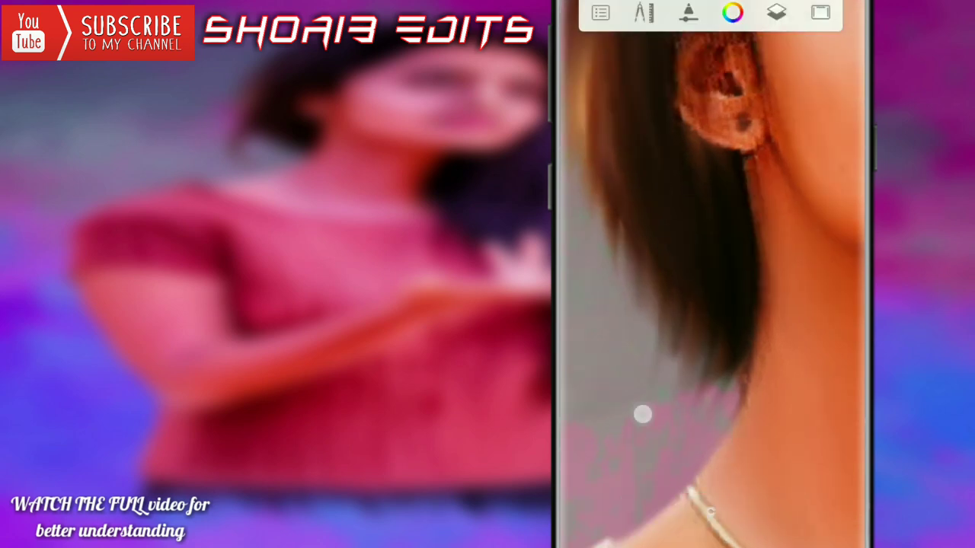
scroll(724, 463, "up", 2)
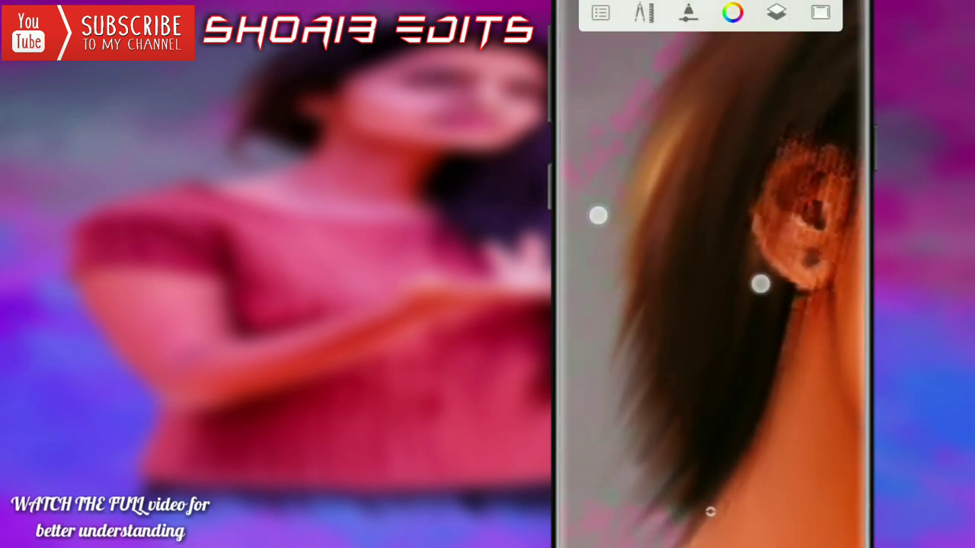
scroll(678, 250, "up", 2)
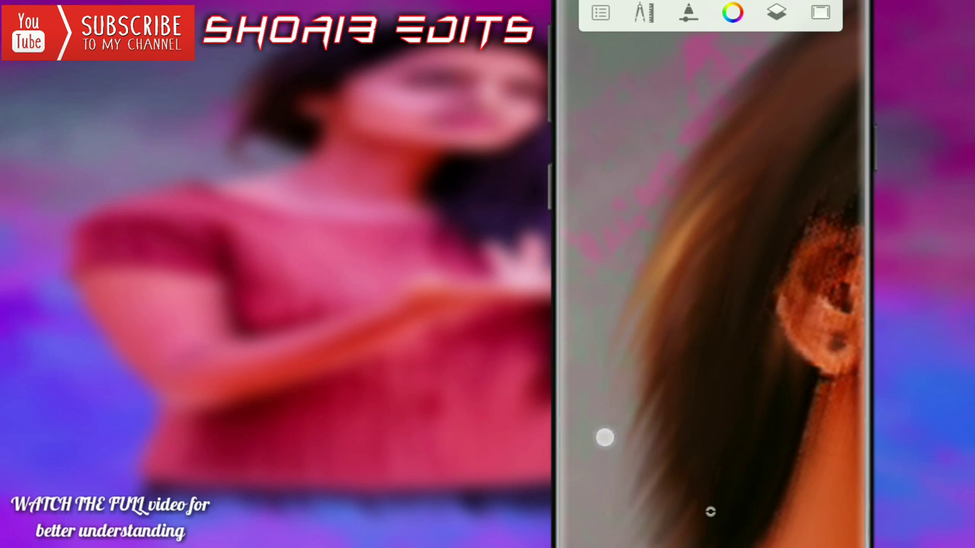
scroll(659, 322, "up", 2)
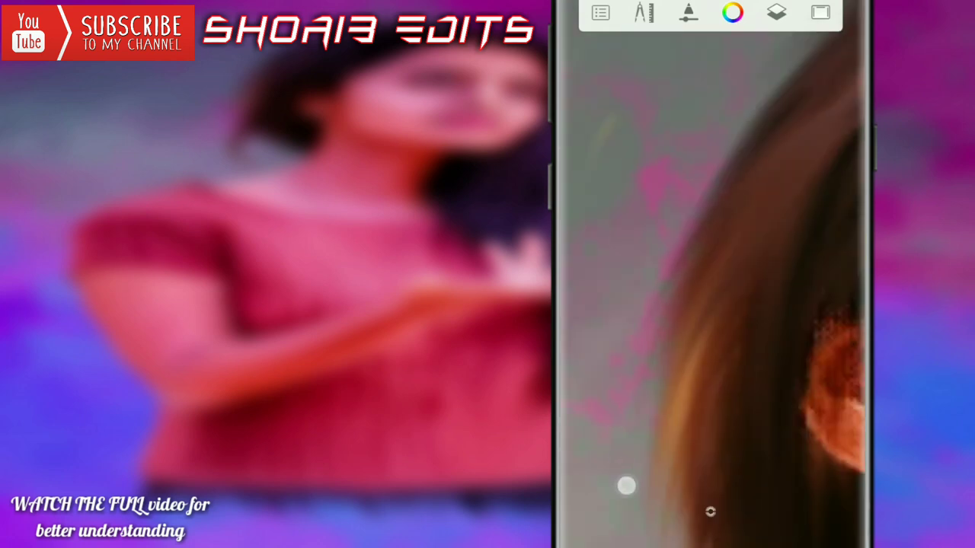
scroll(633, 320, "up", 3)
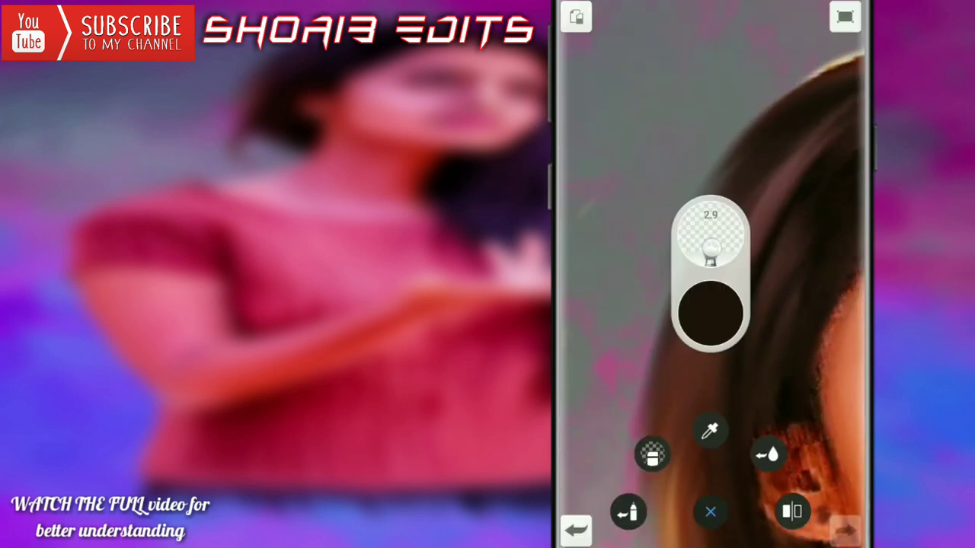
Smudge the hair strands near the top right of the crown
scroll(686, 229, "down", 3)
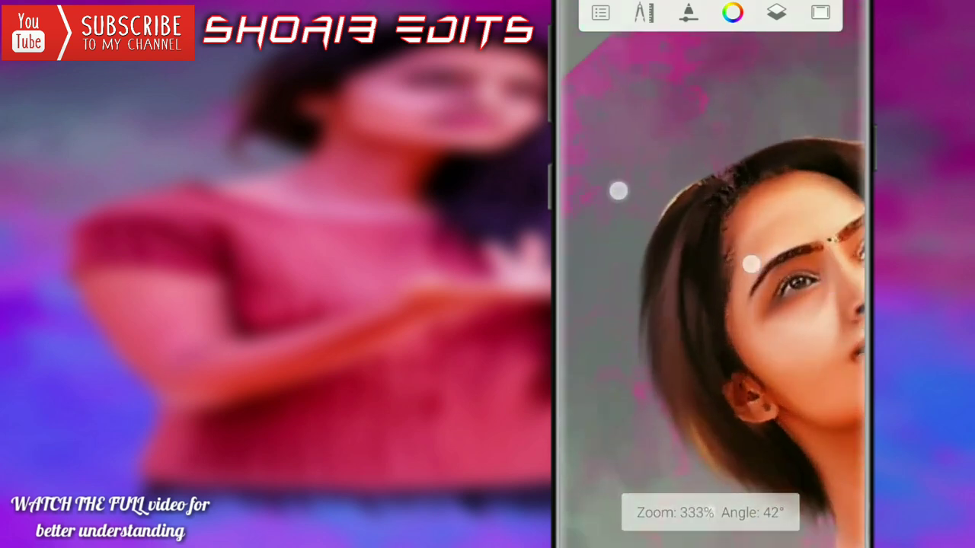
scroll(685, 228, "up", 3)
scroll(714, 304, "down", 3)
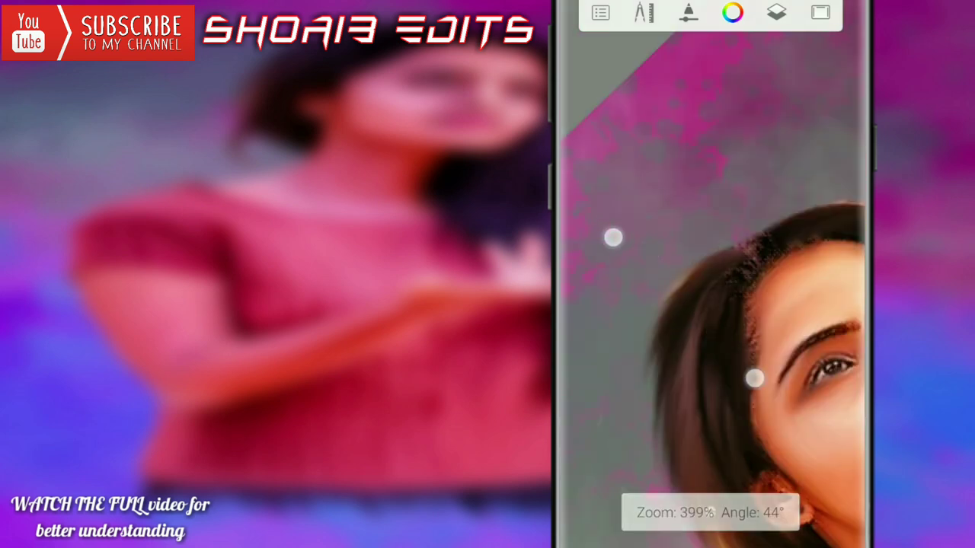
scroll(714, 304, "up", 4)
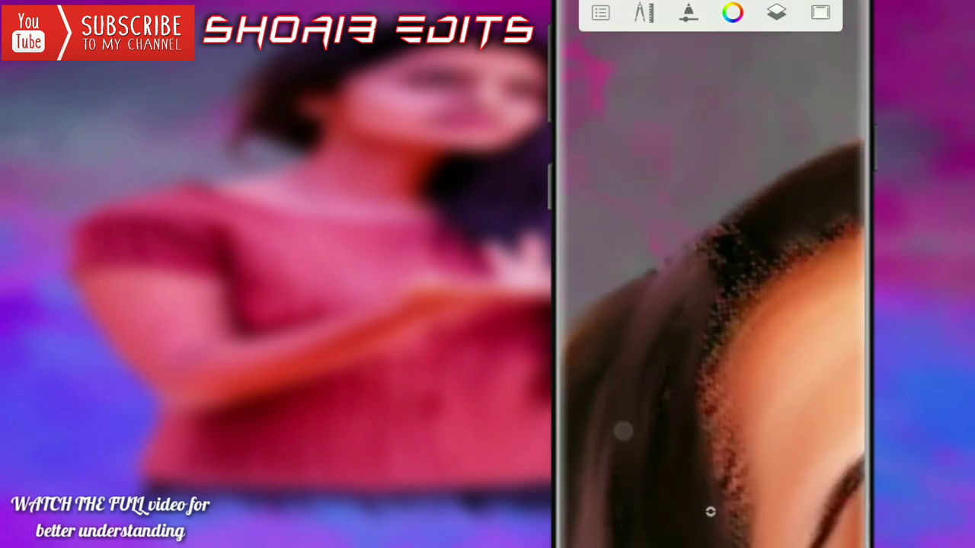
left_click_drag(831, 148, 806, 137)
Zoom and rotate along the hair, then fit the whole portrait upright
scroll(743, 211, "down", 2)
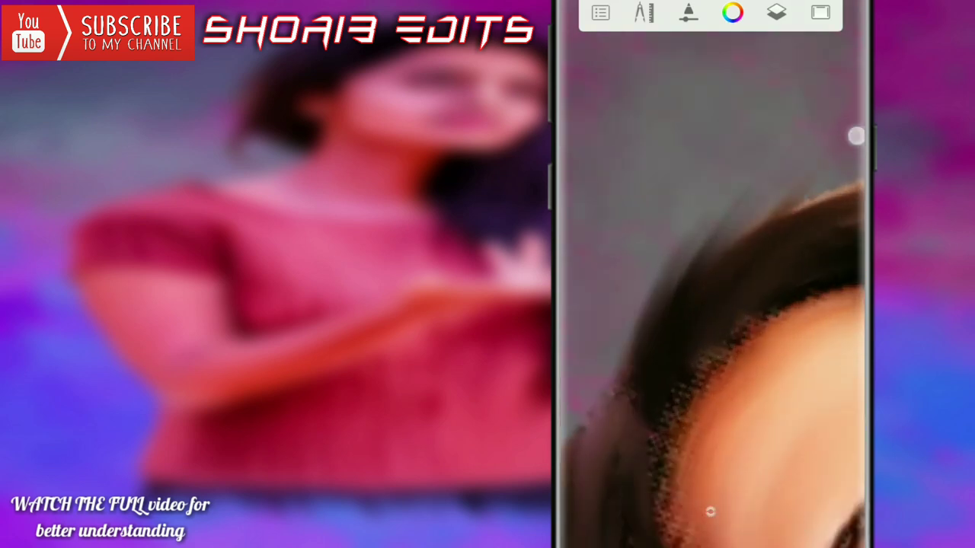
scroll(714, 304, "down", 2)
scroll(713, 305, "up", 2)
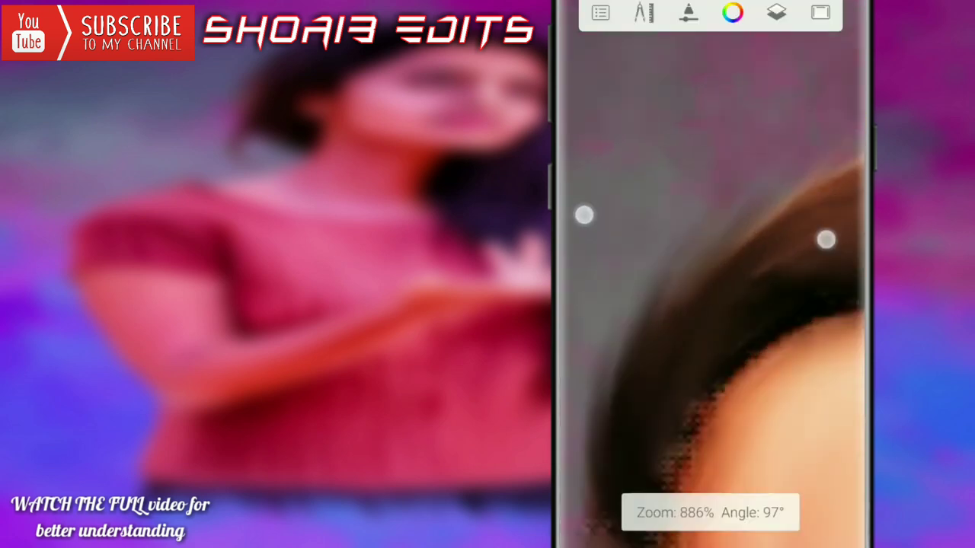
scroll(748, 255, "down", 2)
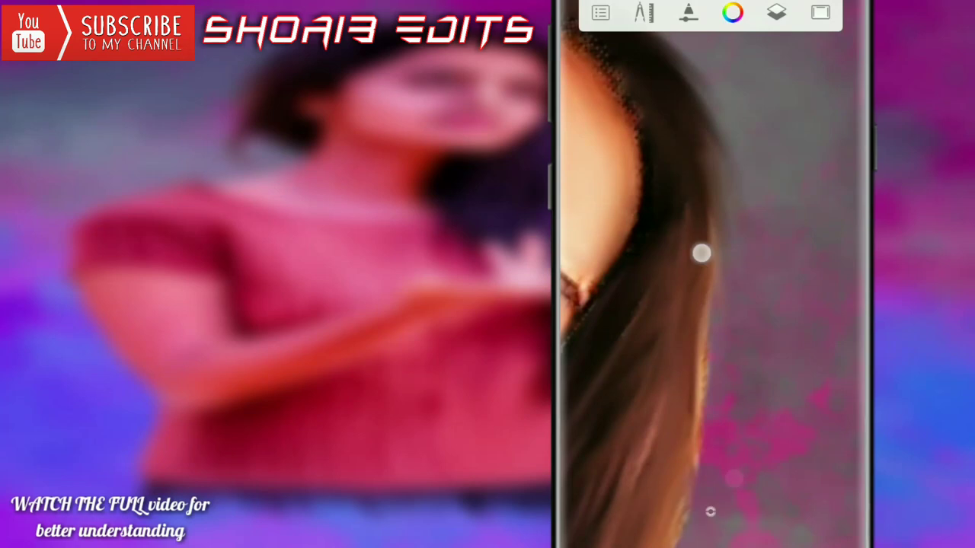
left_click_drag(747, 500, 705, 416)
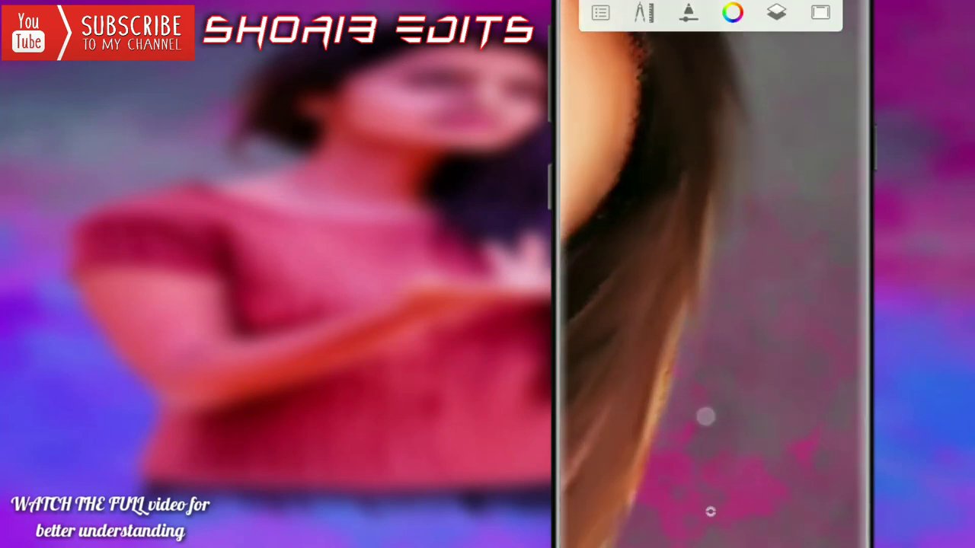
left_click_drag(676, 505, 782, 131)
mouse_move(738, 315)
left_mouse_down()
mouse_move(779, 250)
mouse_move(804, 163)
left_mouse_up()
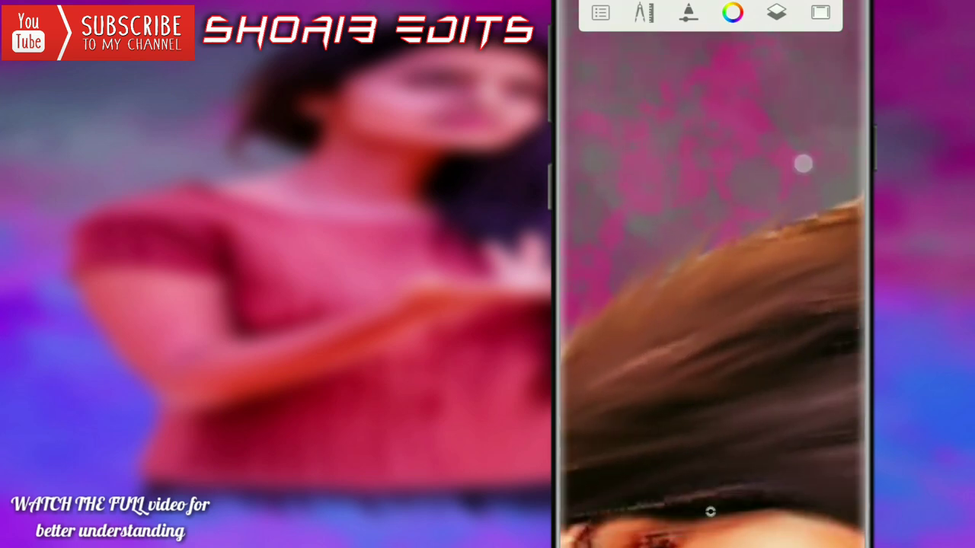
mouse_move(829, 275)
left_mouse_down()
mouse_move(751, 190)
mouse_move(760, 147)
left_mouse_up()
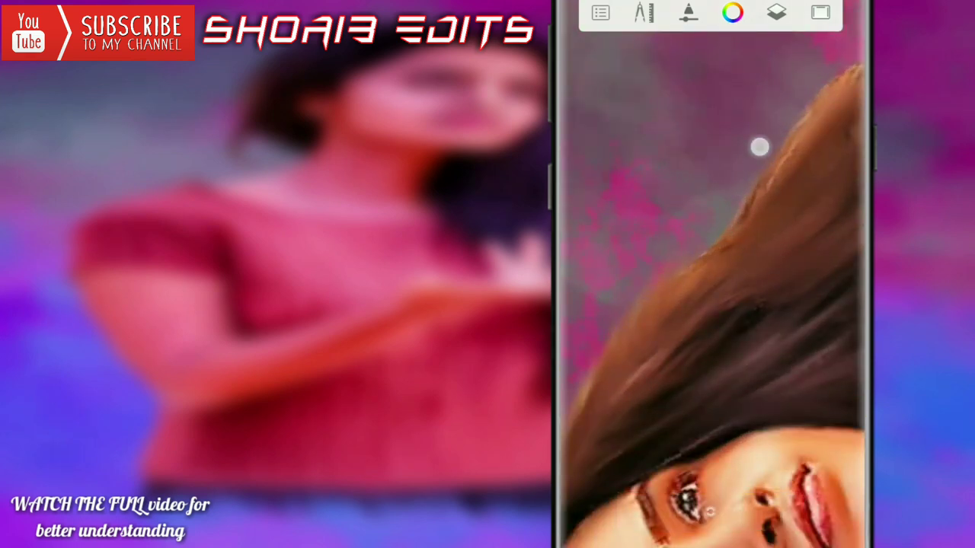
left_click_drag(849, 50, 823, 261)
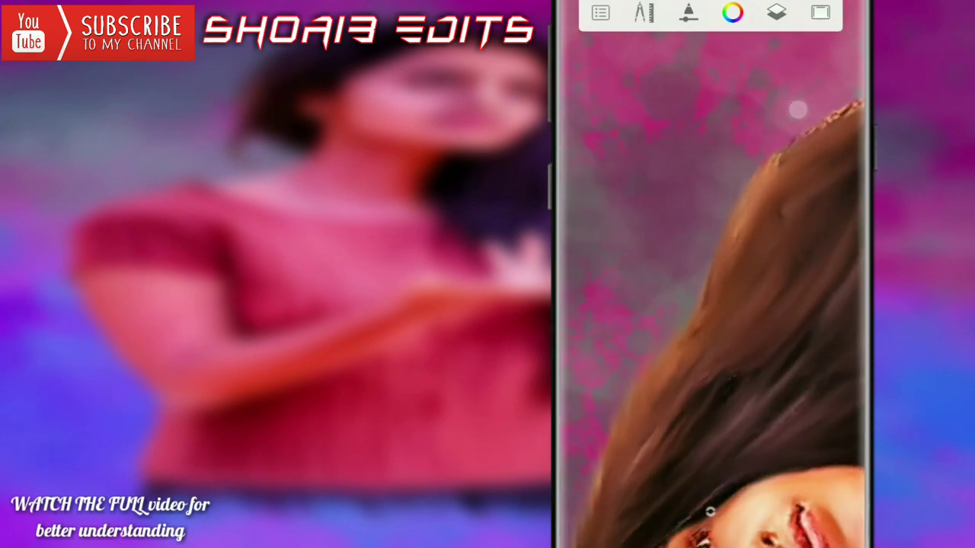
mouse_move(848, 85)
left_mouse_down()
mouse_move(744, 242)
mouse_move(805, 312)
left_mouse_up()
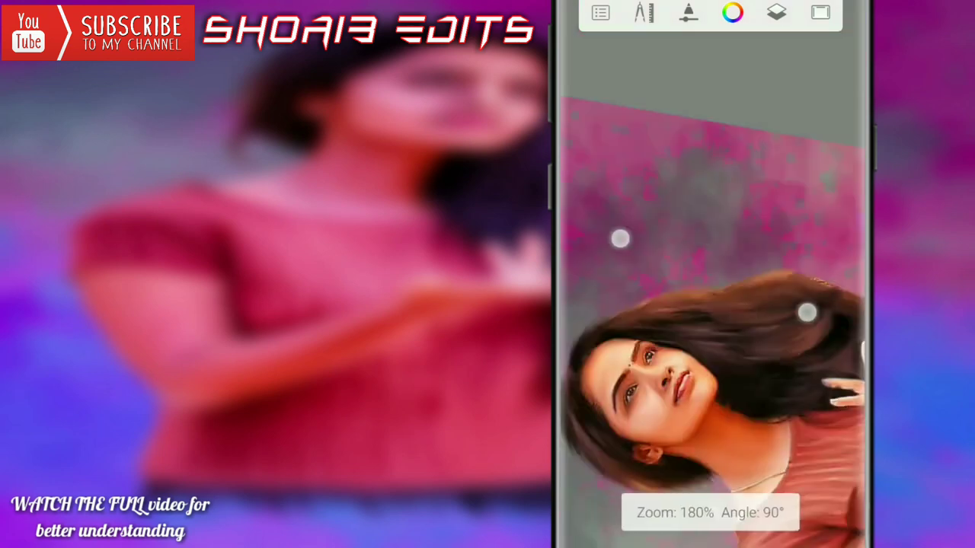
Check the portrait layer's options and the colour picker in full-canvas view
left_click(780, 13)
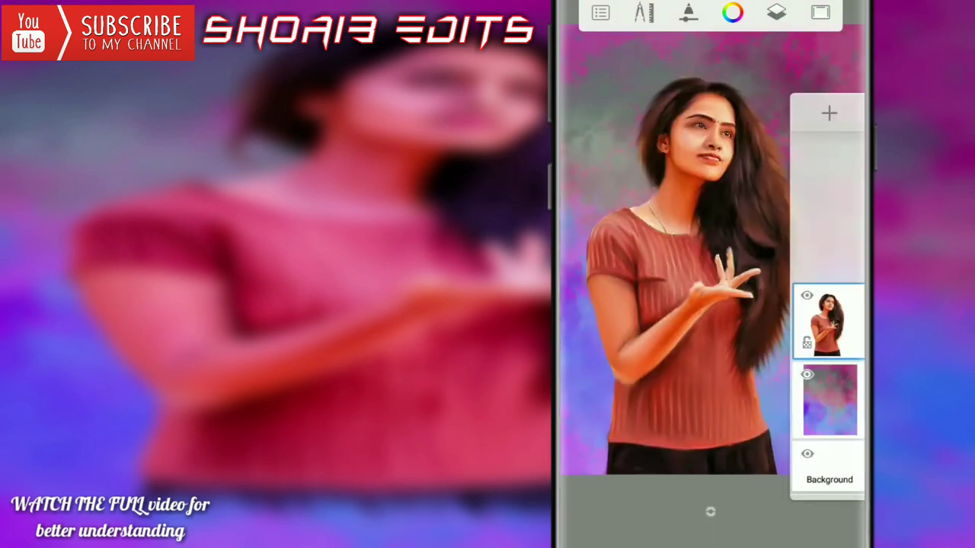
left_click(829, 320)
left_click(709, 513)
left_click(821, 12)
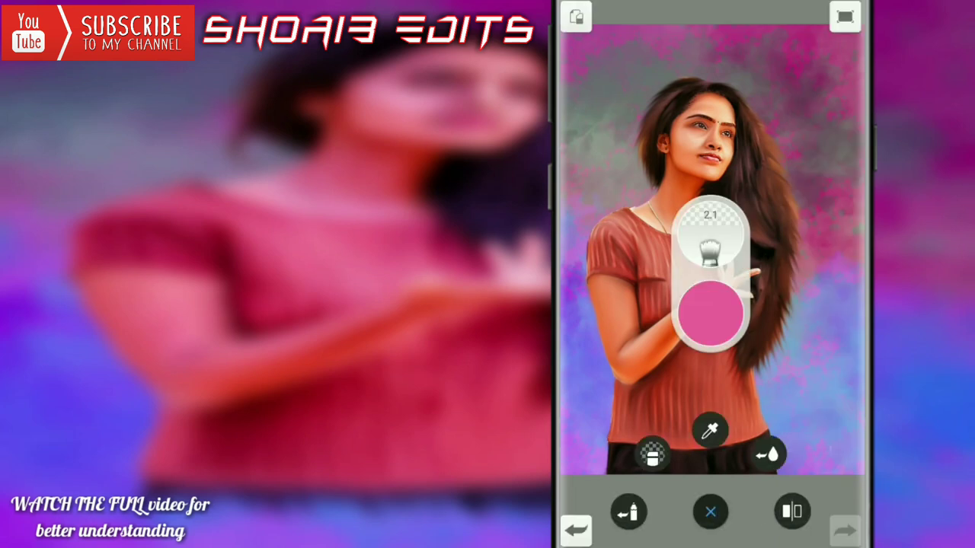
left_click(710, 311)
left_click(710, 514)
Toggle between full-canvas and toolbar views while zooming in on the lips
left_click(844, 15)
scroll(708, 229, "up", 5)
left_click(821, 12)
left_click(844, 16)
scroll(709, 275, "up", 2)
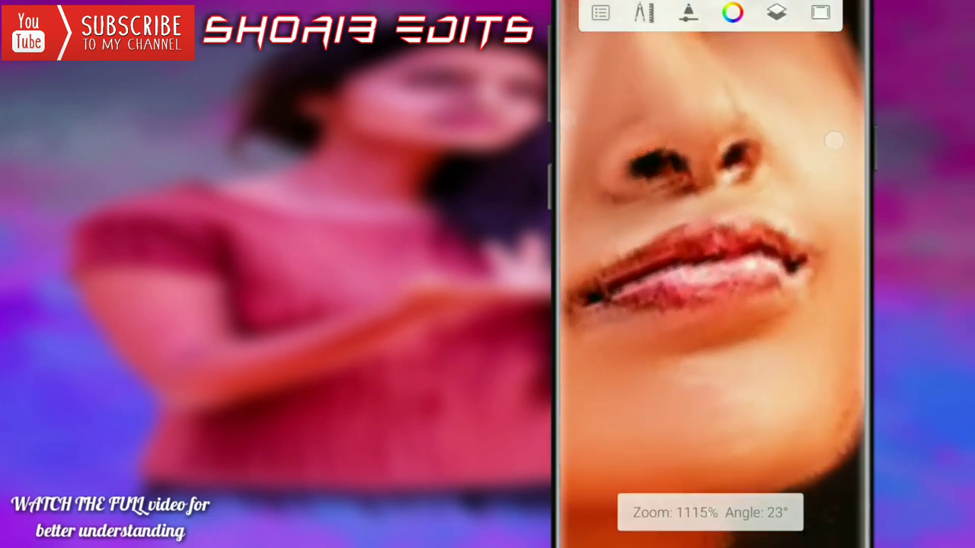
scroll(708, 229, "up", 2)
scroll(709, 229, "down", 5)
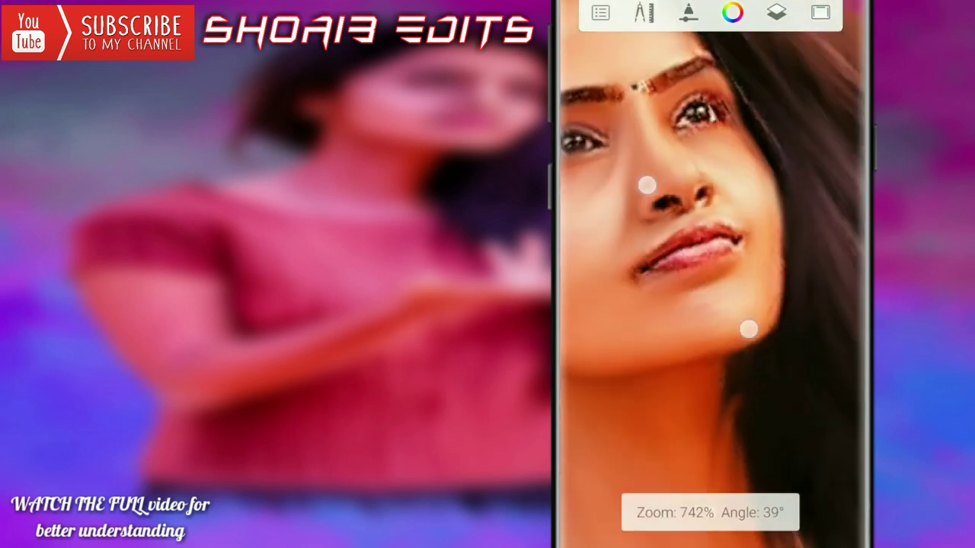
left_click(821, 12)
left_click(845, 15)
scroll(705, 230, "up", 2)
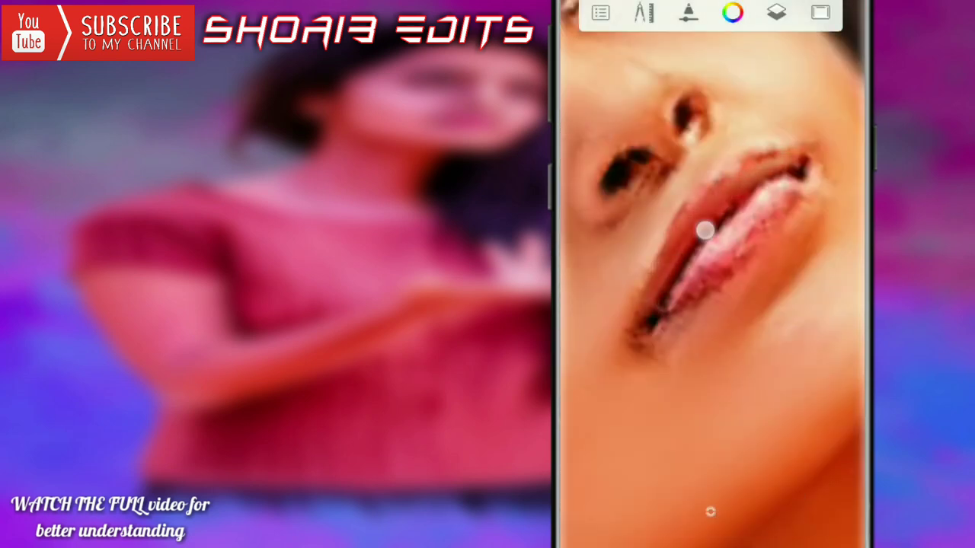
scroll(709, 244, "down", 5)
Keep toggling full-canvas view, then zoom out to fit the whole portrait
left_click(820, 12)
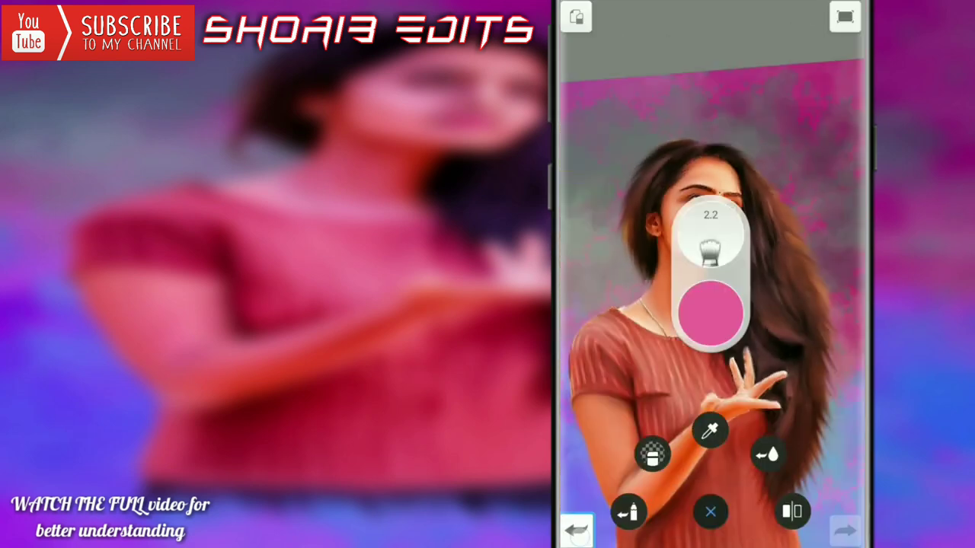
left_click(845, 16)
left_click(821, 12)
left_click(845, 15)
scroll(709, 229, "up", 3)
scroll(708, 228, "up", 2)
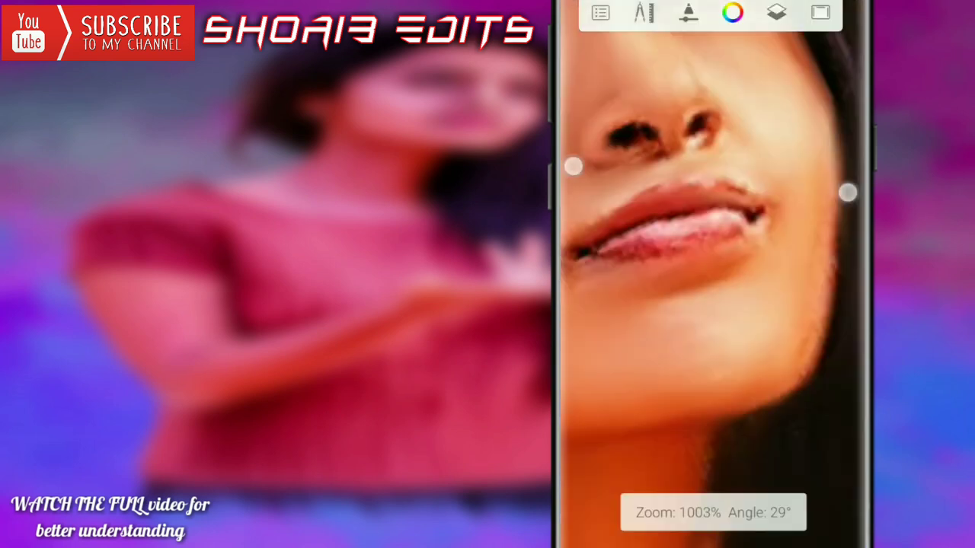
left_click(820, 12)
left_click(845, 15)
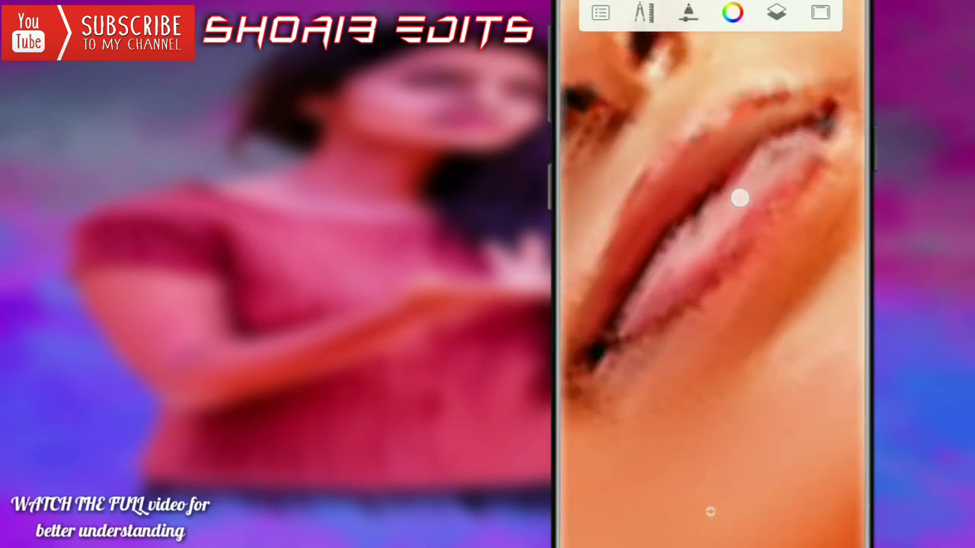
scroll(709, 243, "down", 5)
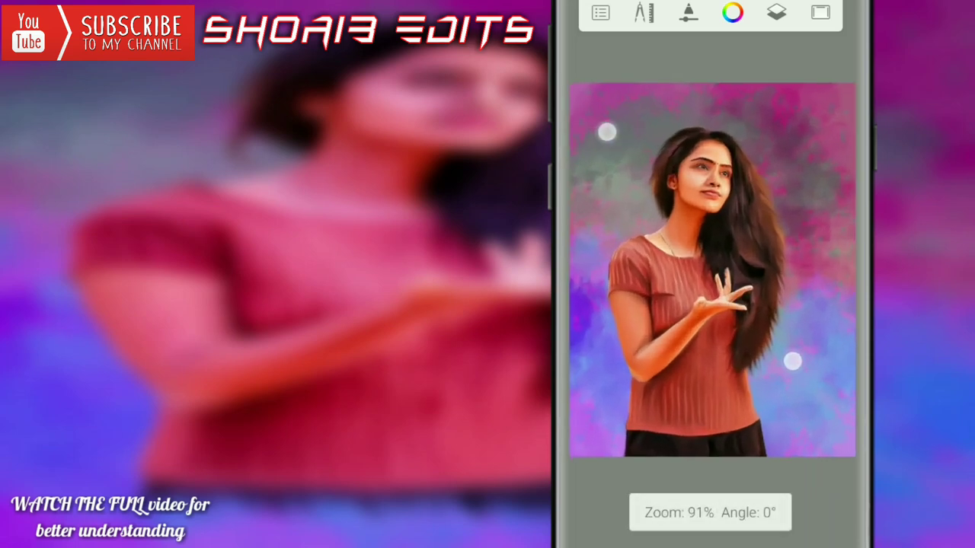
Add a new empty layer from the Layers panel
scroll(709, 244, "down", 1)
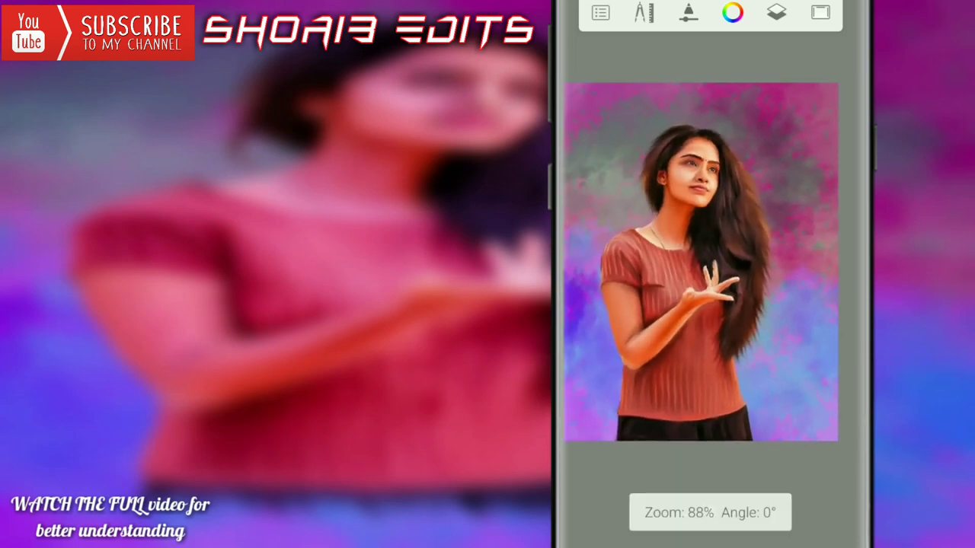
left_click(776, 13)
left_click(827, 109)
left_click(598, 101)
Change the paint colour to a deep red (H 0, S 74, L 42)
left_click(820, 12)
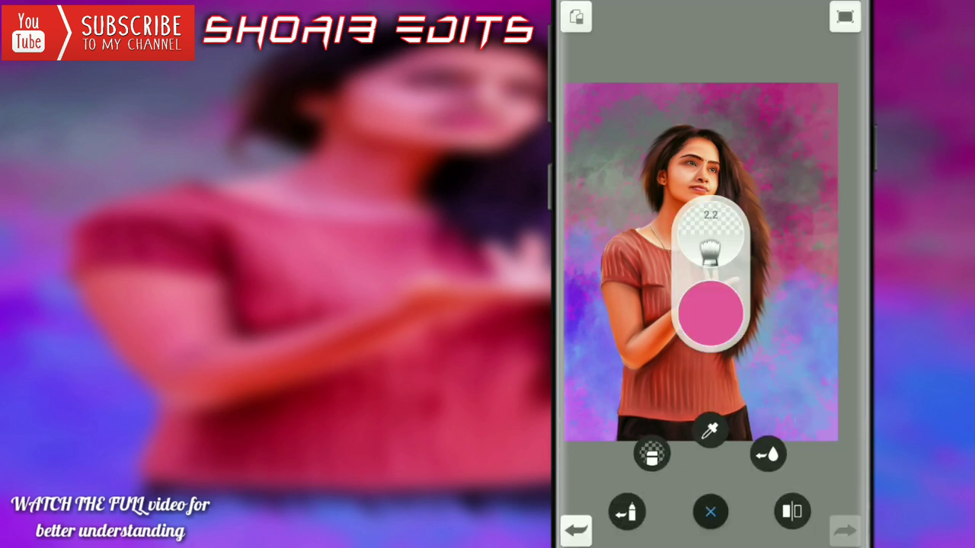
left_click(710, 312)
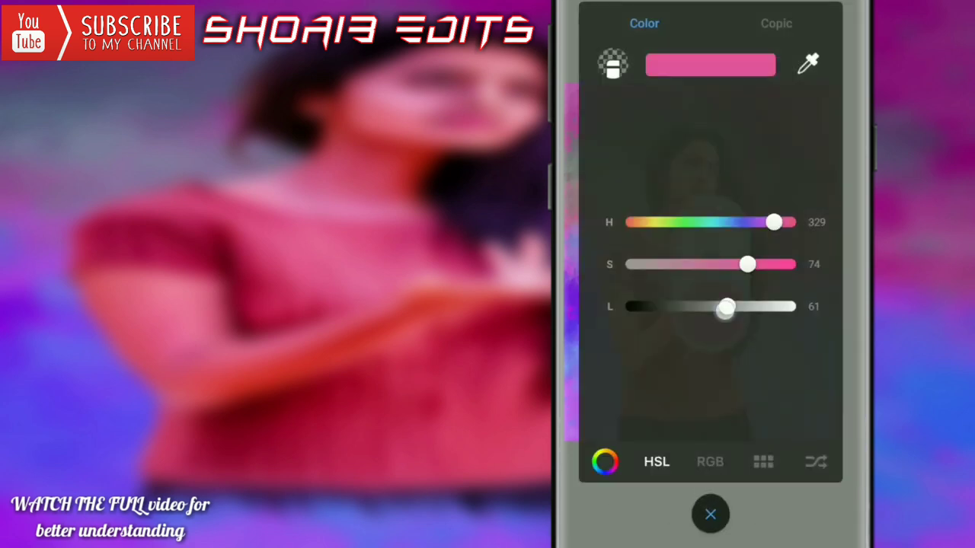
left_click_drag(746, 306, 698, 320)
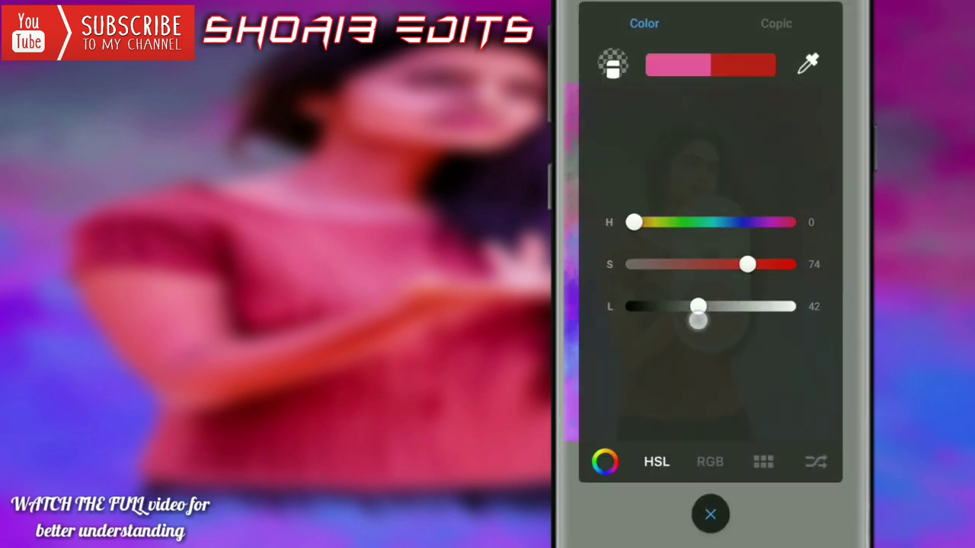
left_click(709, 514)
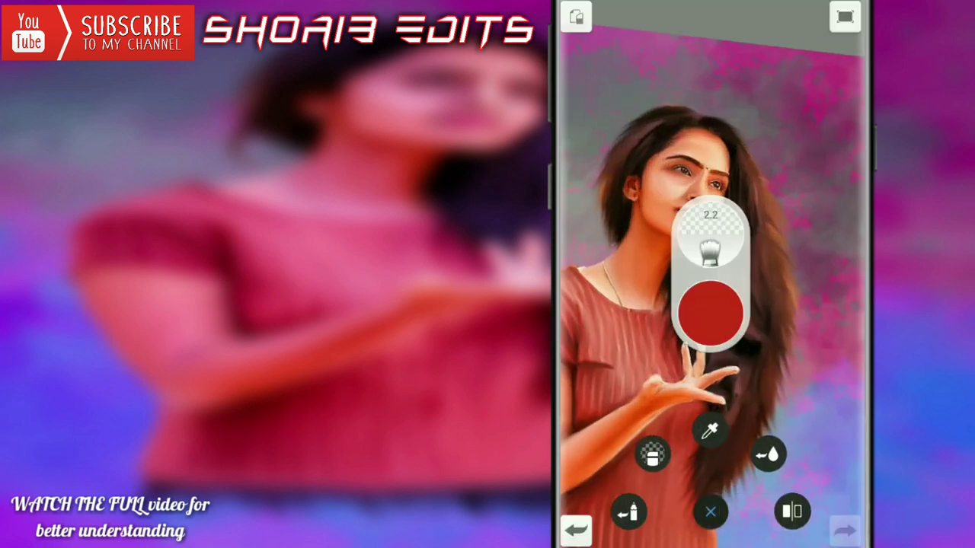
Open the Brush Library and scroll through its brushes
left_click(710, 247)
scroll(710, 305, "up", 10)
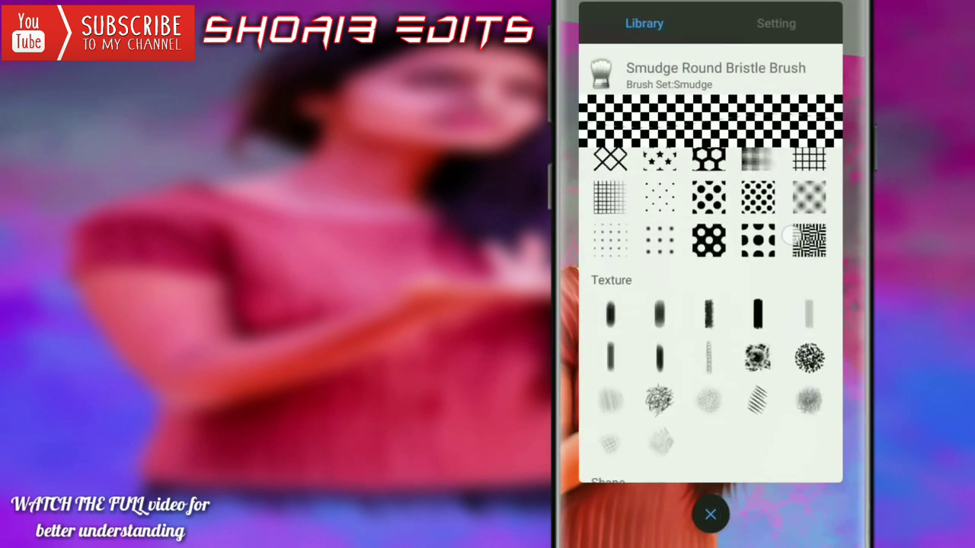
scroll(801, 396, "up", 10)
scroll(800, 396, "up", 5)
scroll(710, 304, "down", 5)
Choose a new brush from the library and set its size to 9.5
scroll(710, 305, "up", 2)
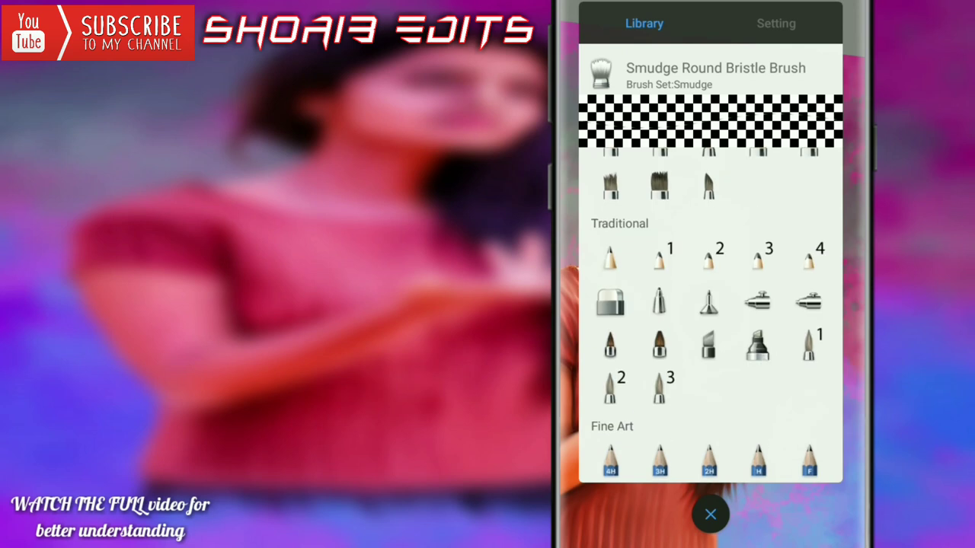
left_click(710, 514)
scroll(710, 274, "up", 5)
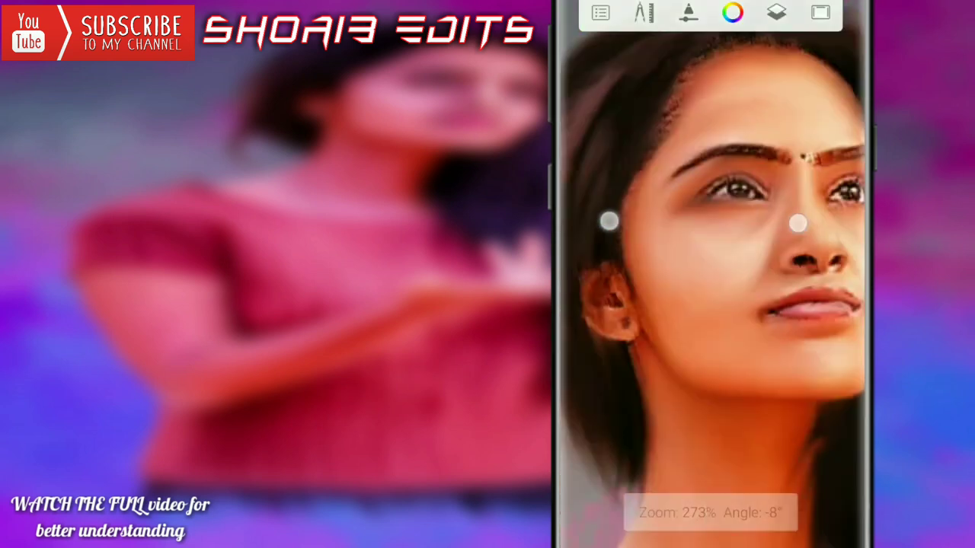
left_click_drag(813, 239, 769, 242)
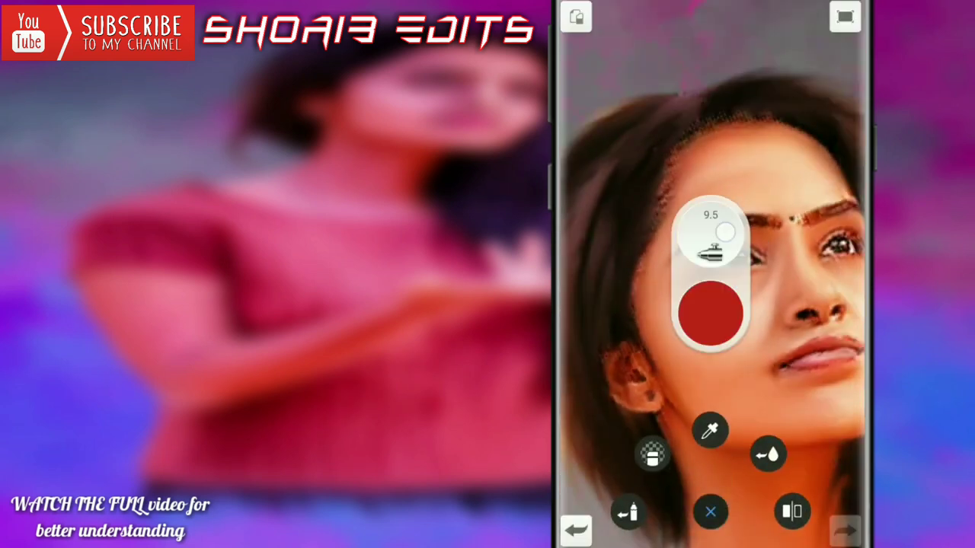
left_click(710, 512)
left_click(776, 13)
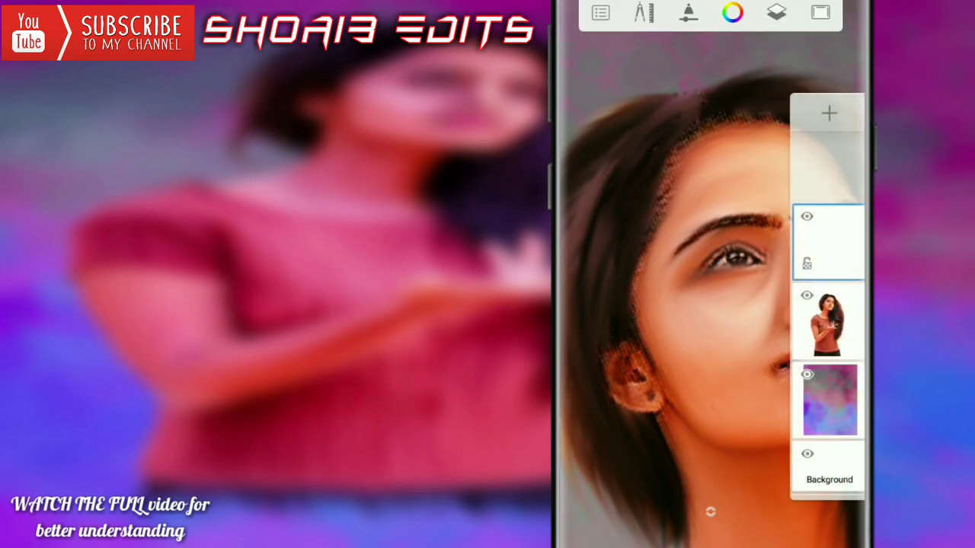
left_click(777, 12)
Rotate and zoom the canvas onto a close-up of the face, nose and lips
left_click_drag(612, 182, 604, 137)
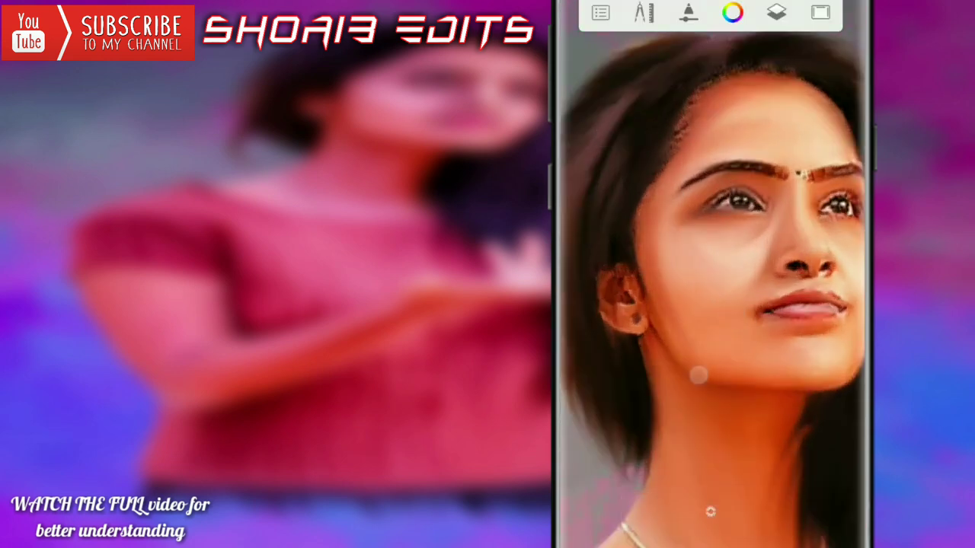
mouse_move(698, 375)
left_mouse_down()
mouse_move(679, 323)
mouse_move(796, 285)
left_mouse_up()
left_click_drag(652, 410, 696, 323)
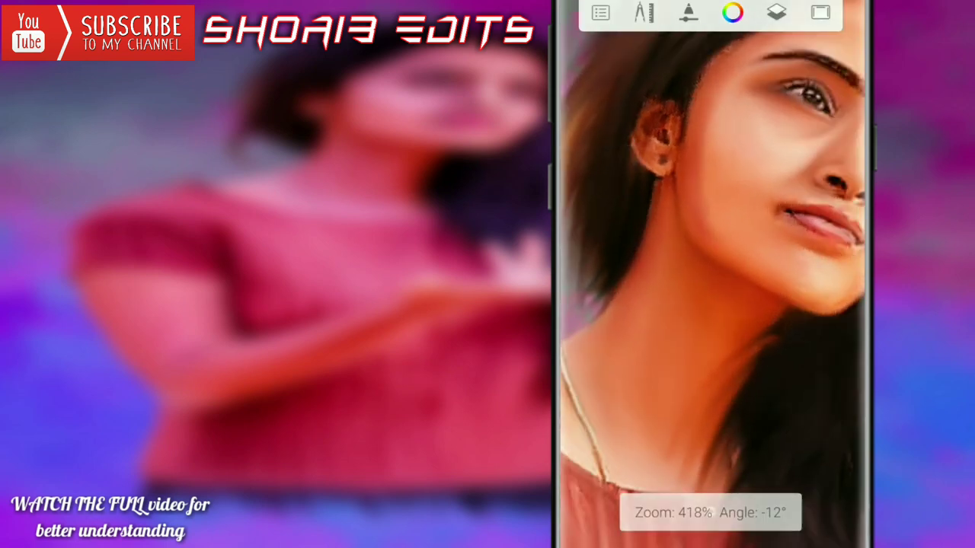
left_click_drag(716, 462, 788, 404)
left_click_drag(682, 191, 610, 148)
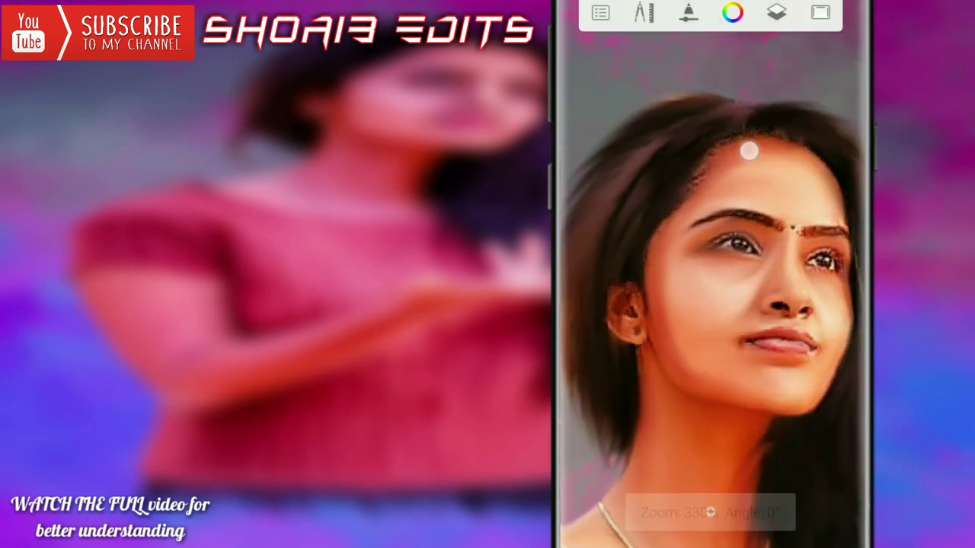
mouse_move(685, 229)
left_mouse_down()
mouse_move(735, 306)
mouse_move(708, 365)
left_mouse_up()
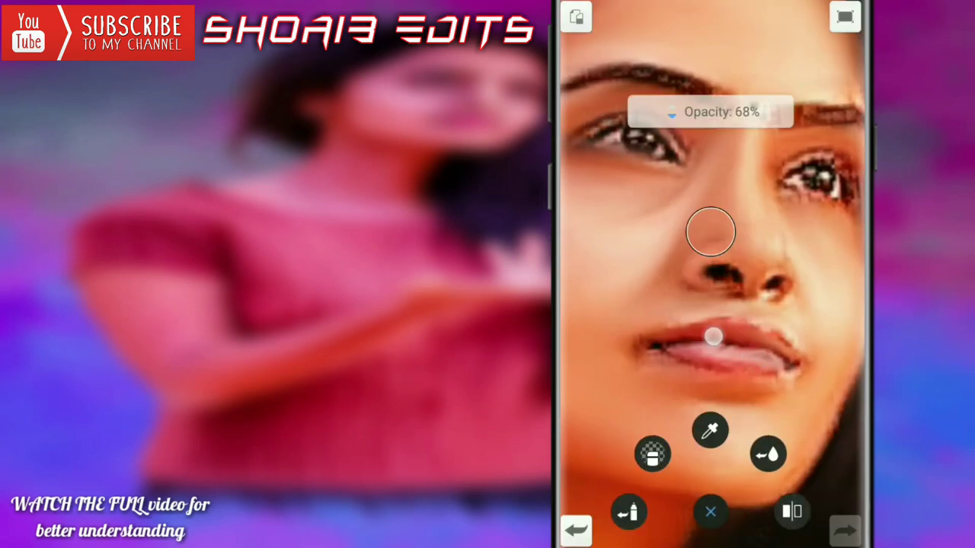
mouse_move(616, 153)
left_mouse_down()
mouse_move(579, 91)
mouse_move(693, 218)
mouse_move(601, 124)
left_mouse_up()
left_click_drag(770, 250, 799, 178)
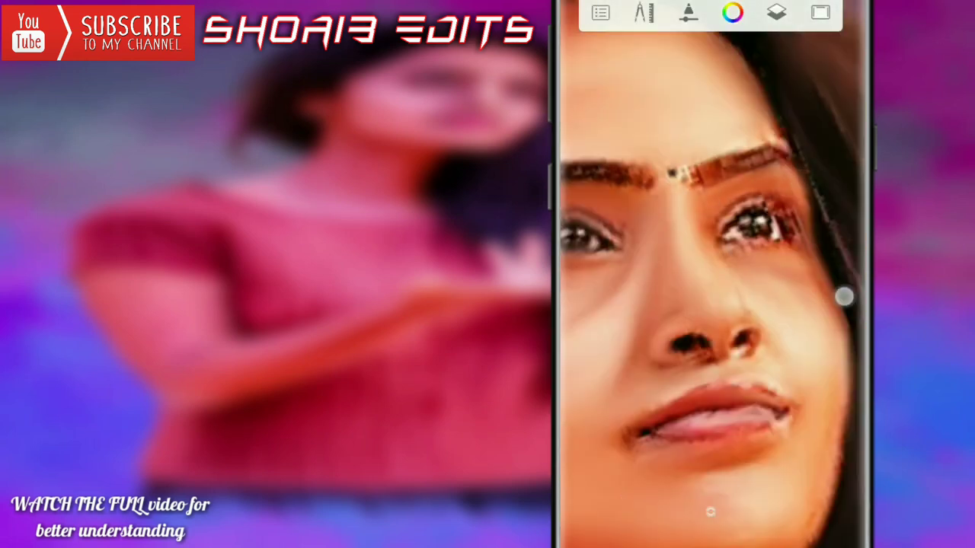
Work on the raised arm at about 55% brush opacity, then fit the whole portrait
mouse_move(844, 297)
left_mouse_down()
mouse_move(688, 257)
mouse_move(793, 342)
mouse_move(783, 314)
mouse_move(620, 147)
mouse_move(685, 228)
left_mouse_up()
left_click_drag(732, 267, 741, 214)
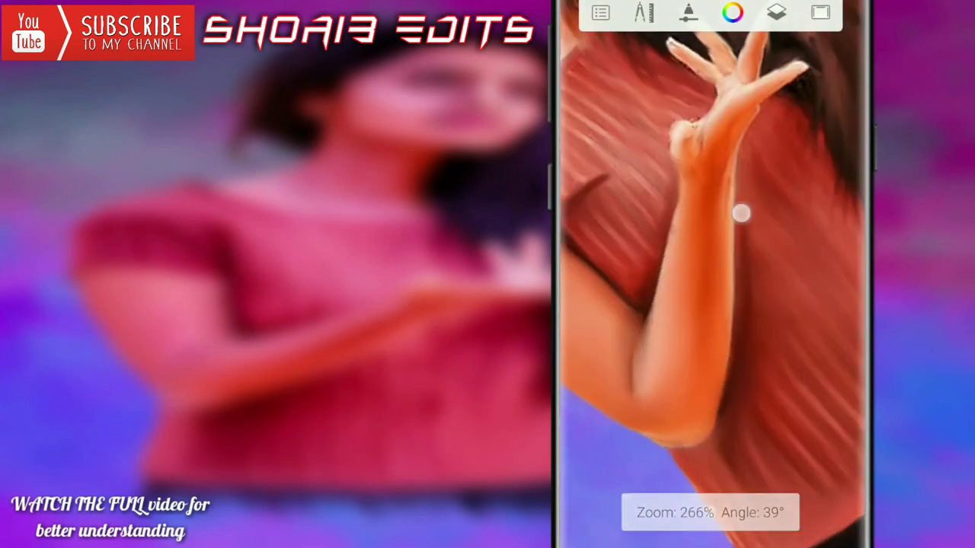
left_click_drag(708, 411, 712, 511)
mouse_move(615, 151)
left_mouse_down()
mouse_move(755, 322)
mouse_move(698, 494)
left_mouse_up()
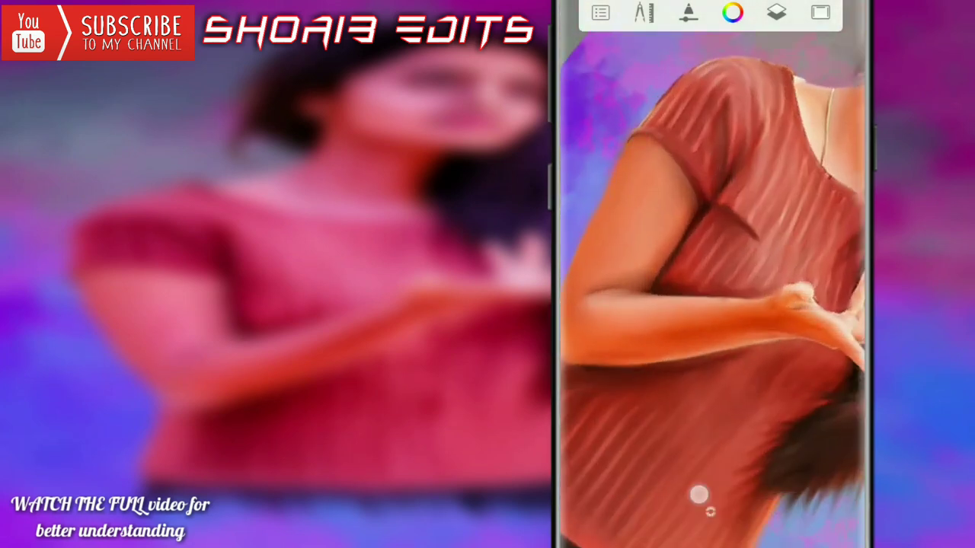
left_click_drag(722, 283, 710, 232)
left_click_drag(768, 227, 636, 279)
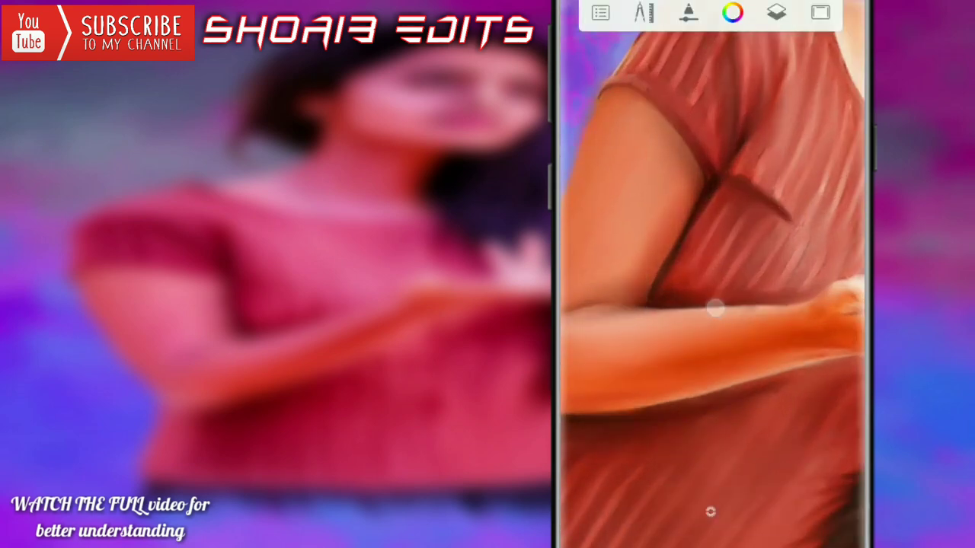
left_click_drag(714, 307, 815, 283)
left_click_drag(783, 243, 797, 257)
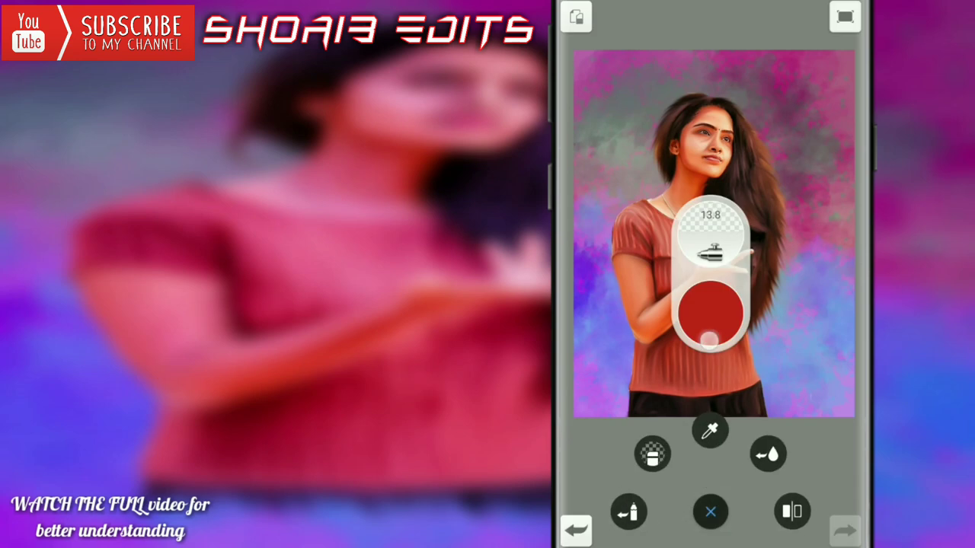
Change the paint colour to magenta-pink (HSL 326/74/51) and zoom onto the face
left_click(708, 312)
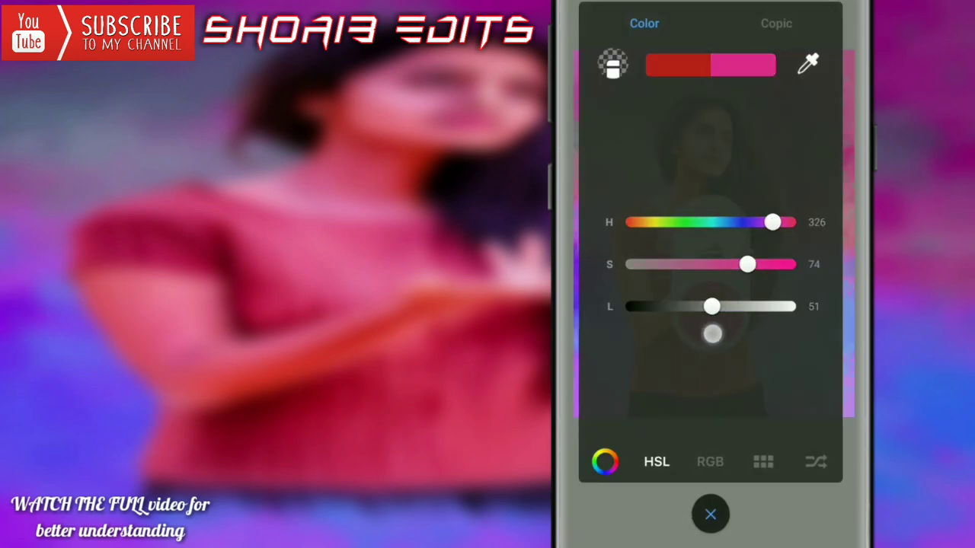
left_click(653, 147)
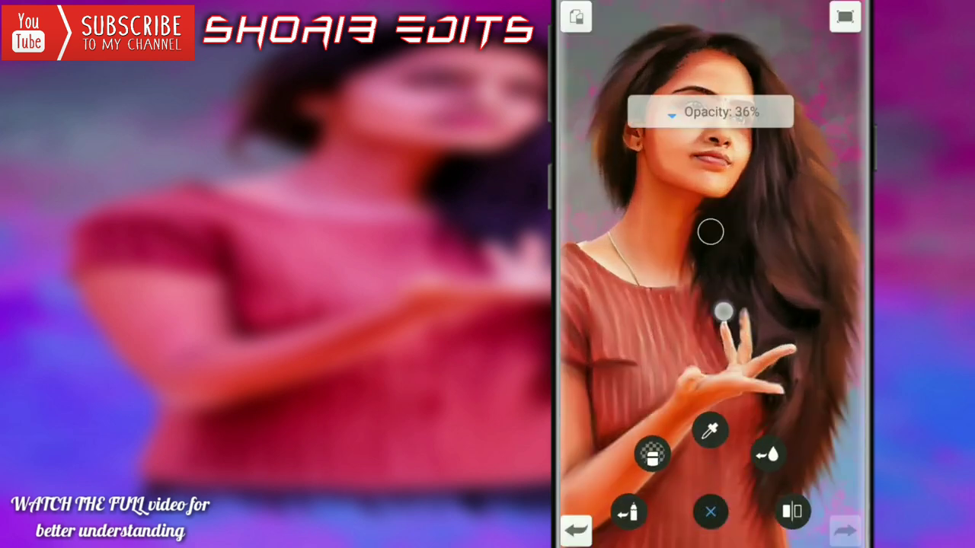
left_click_drag(709, 305, 843, 227)
left_click_drag(622, 220, 739, 119)
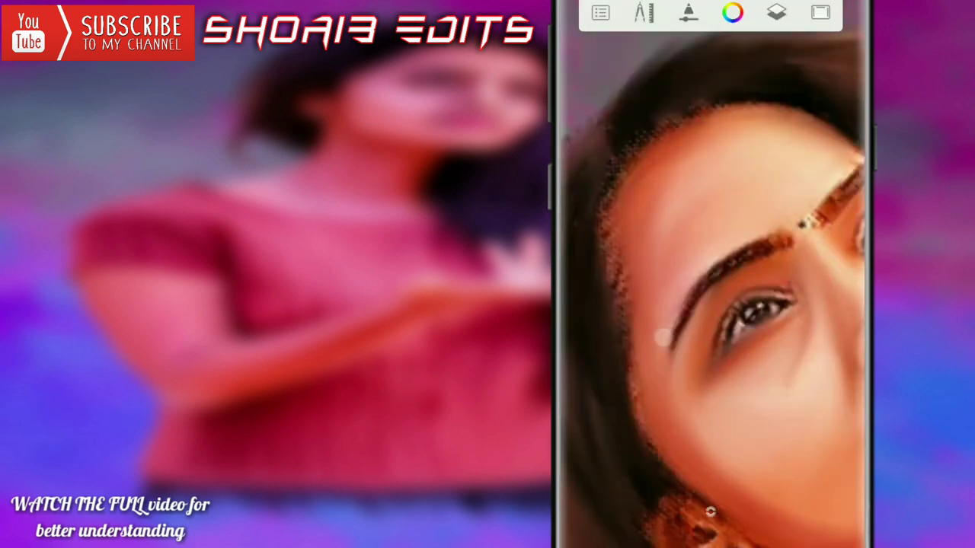
mouse_move(663, 338)
left_mouse_down()
mouse_move(721, 353)
mouse_move(707, 348)
mouse_move(772, 338)
mouse_move(666, 379)
left_mouse_up()
Tint the face, neck and ear in pink at 38% and then 73% opacity
left_click(710, 512)
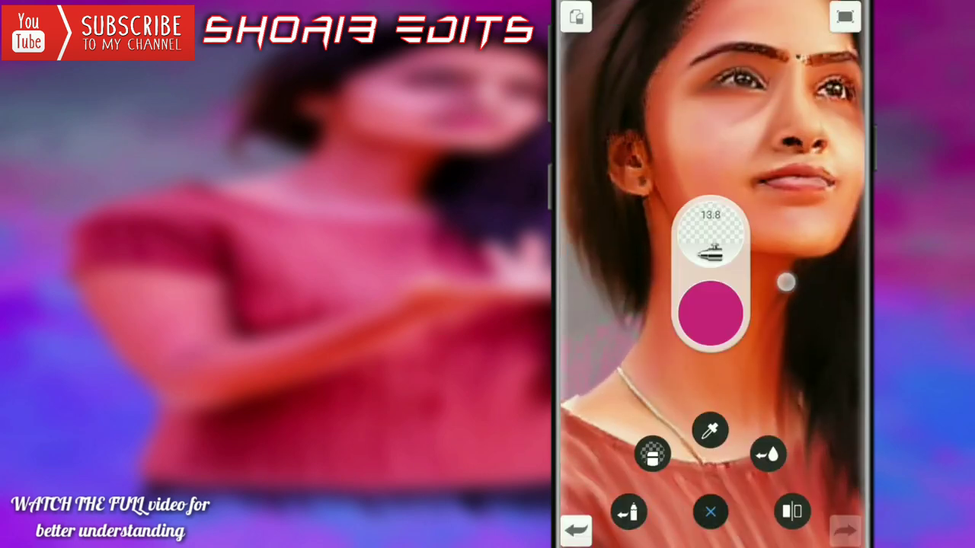
left_click_drag(785, 279, 713, 257)
mouse_move(651, 218)
left_mouse_down()
mouse_move(756, 283)
mouse_move(722, 349)
left_mouse_up()
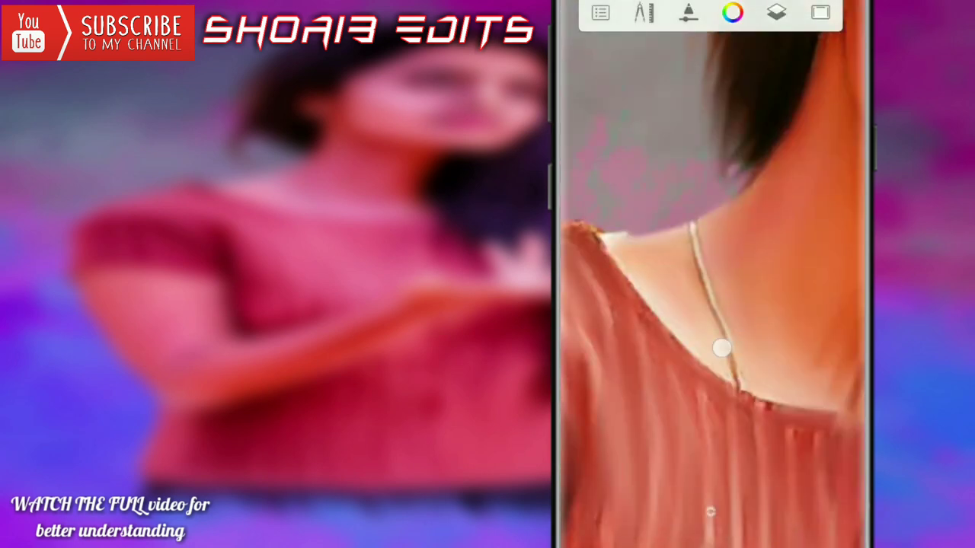
mouse_move(687, 264)
left_mouse_down()
mouse_move(783, 274)
mouse_move(819, 215)
mouse_move(714, 392)
left_mouse_up()
left_click(595, 384)
mouse_move(595, 384)
left_mouse_down()
mouse_move(837, 260)
mouse_move(823, 253)
left_mouse_up()
Check the pink tints by zooming between the full portrait and a face close-up
mouse_move(646, 432)
left_mouse_down()
mouse_move(629, 218)
mouse_move(615, 196)
mouse_move(625, 157)
mouse_move(656, 148)
mouse_move(711, 514)
left_mouse_up()
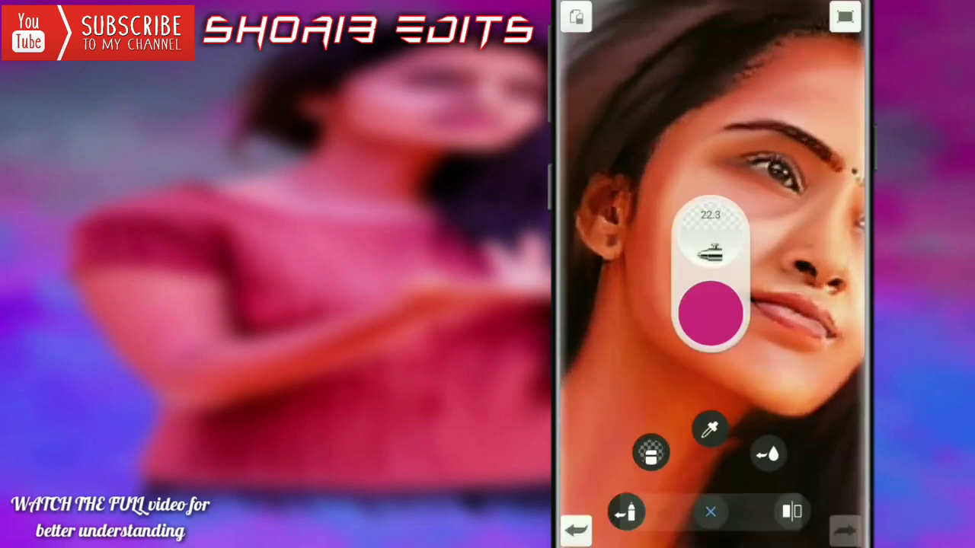
left_click(711, 513)
mouse_move(624, 272)
left_mouse_down()
mouse_move(768, 209)
mouse_move(681, 224)
left_mouse_up()
mouse_move(623, 146)
left_mouse_down()
mouse_move(792, 332)
mouse_move(739, 338)
left_mouse_up()
left_click(777, 12)
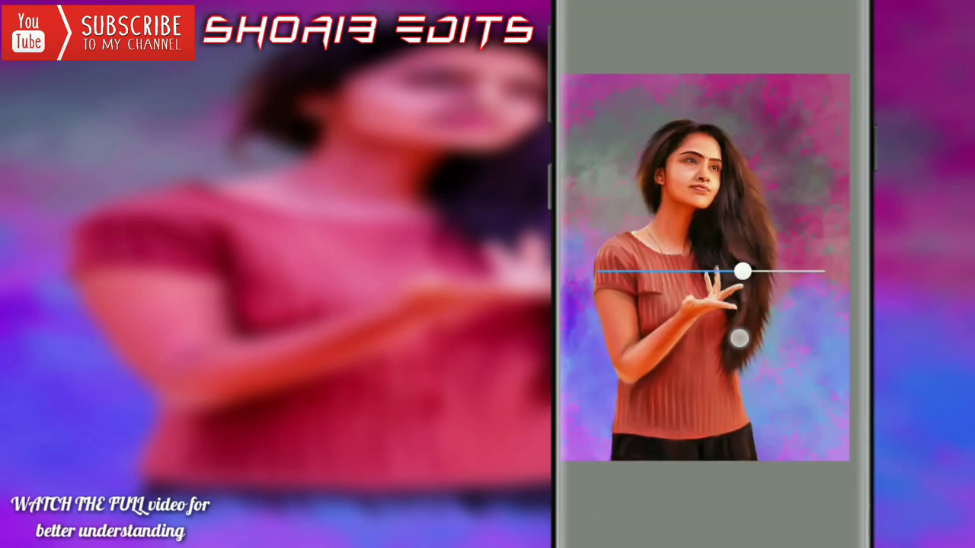
Add a new empty layer above the portrait
left_click(712, 513)
left_click(776, 12)
left_click(828, 112)
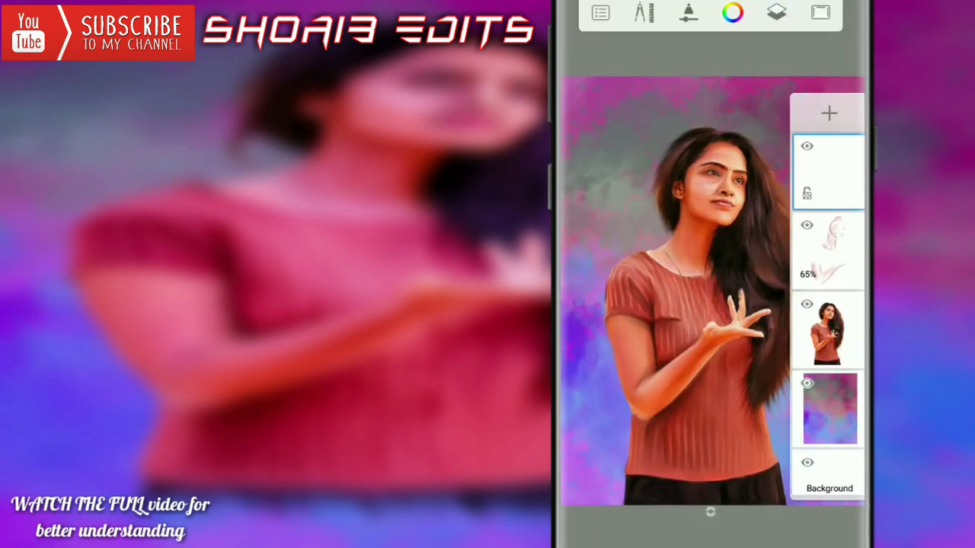
left_click(821, 12)
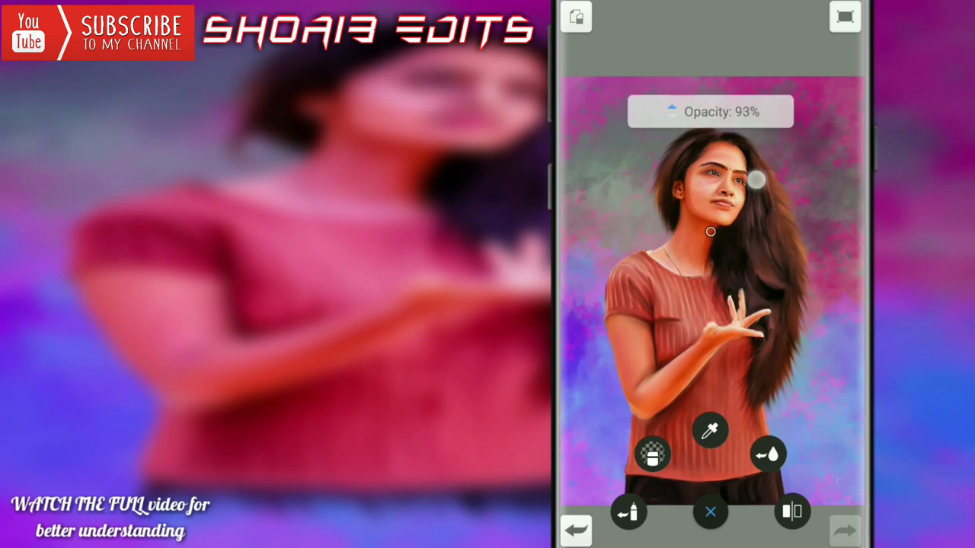
Adjust the brush size and rotate the canvas toward the hair
scroll(723, 207, "up", 5)
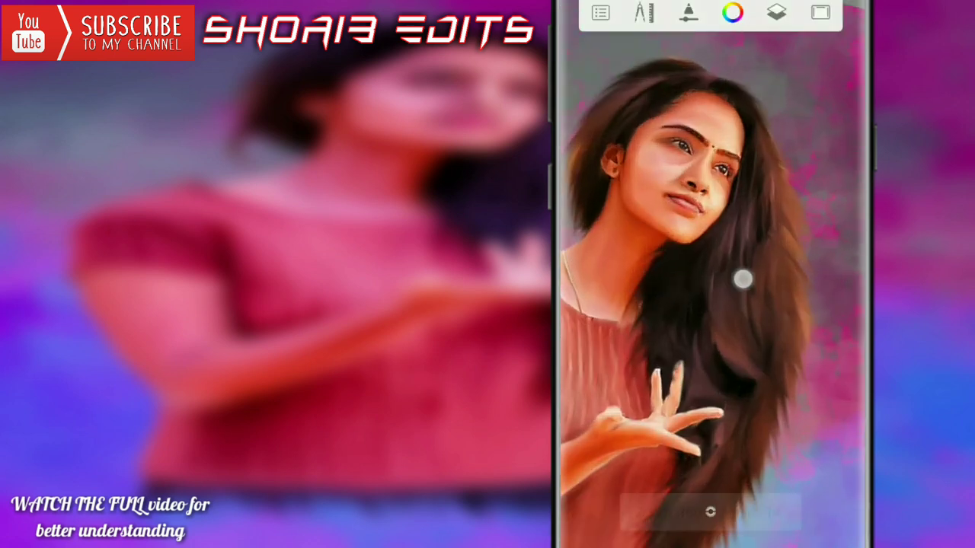
left_click(700, 499)
scroll(736, 213, "up", 3)
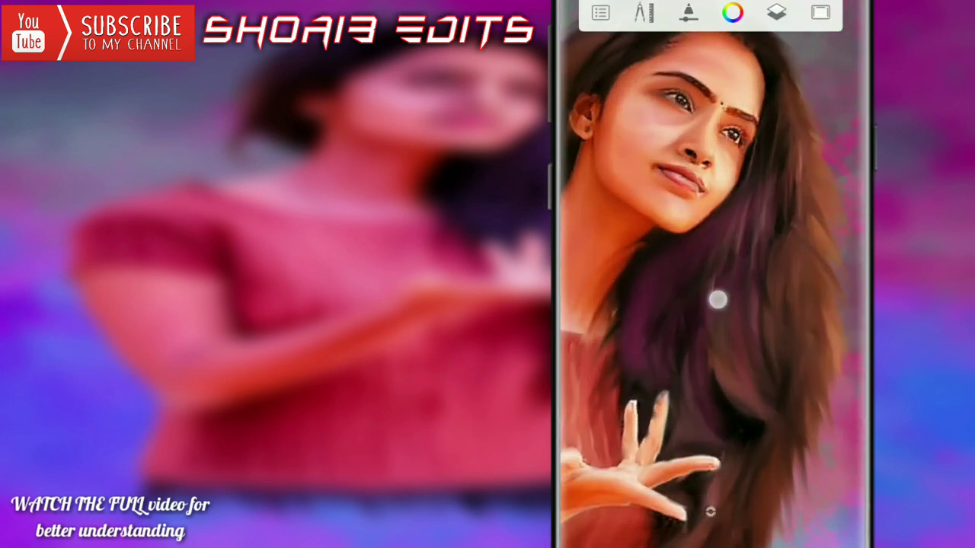
scroll(712, 274, "down", 2)
scroll(713, 274, "down", 2)
scroll(712, 274, "down", 3)
scroll(712, 274, "up", 5)
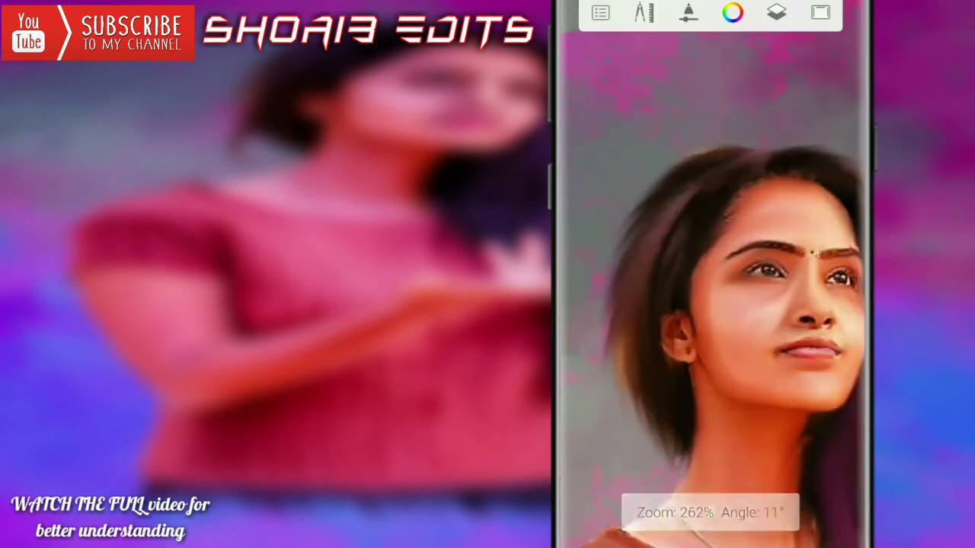
mouse_move(637, 198)
left_mouse_down()
mouse_move(712, 183)
mouse_move(864, 374)
left_mouse_up()
Airbrush the hair in a darker magenta at lightness 45, then turn the canvas upright
left_click(709, 511)
left_click(709, 305)
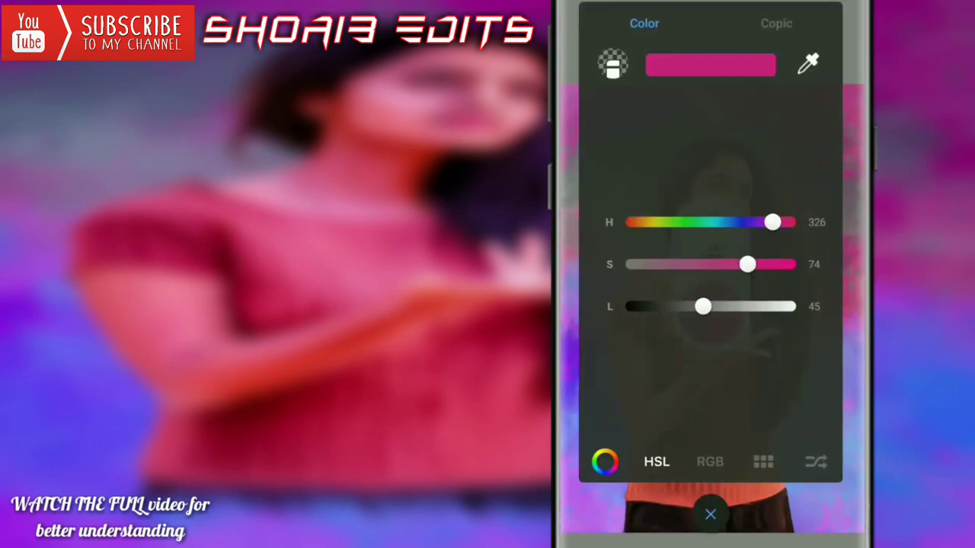
left_click(710, 515)
scroll(712, 305, "up", 5)
scroll(693, 251, "up", 2)
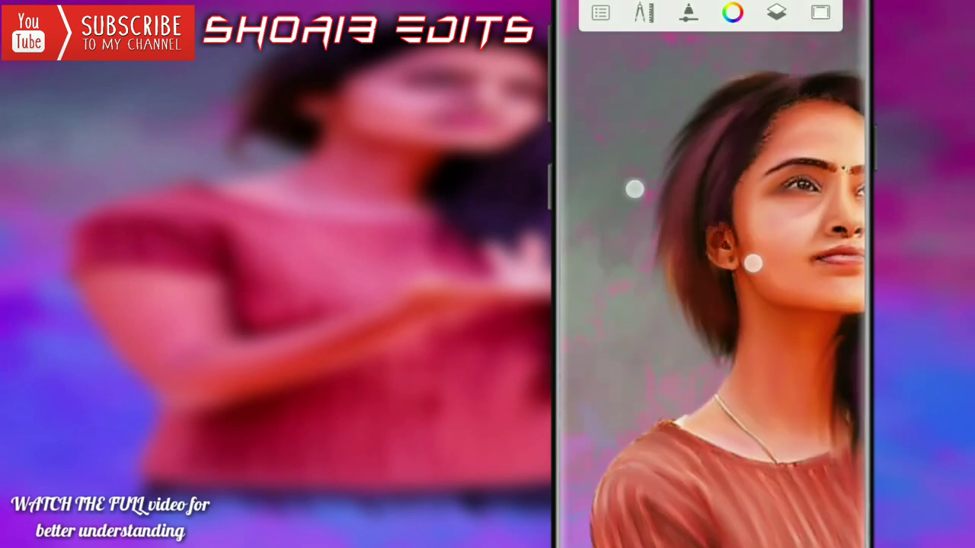
left_click_drag(678, 222, 616, 145)
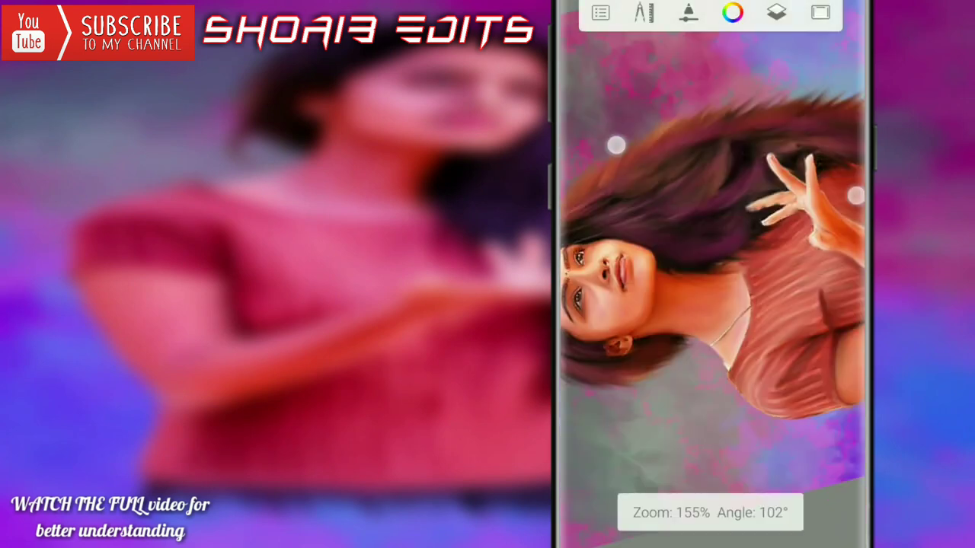
mouse_move(733, 128)
left_mouse_down()
mouse_move(734, 308)
mouse_move(762, 283)
left_mouse_up()
left_click(777, 10)
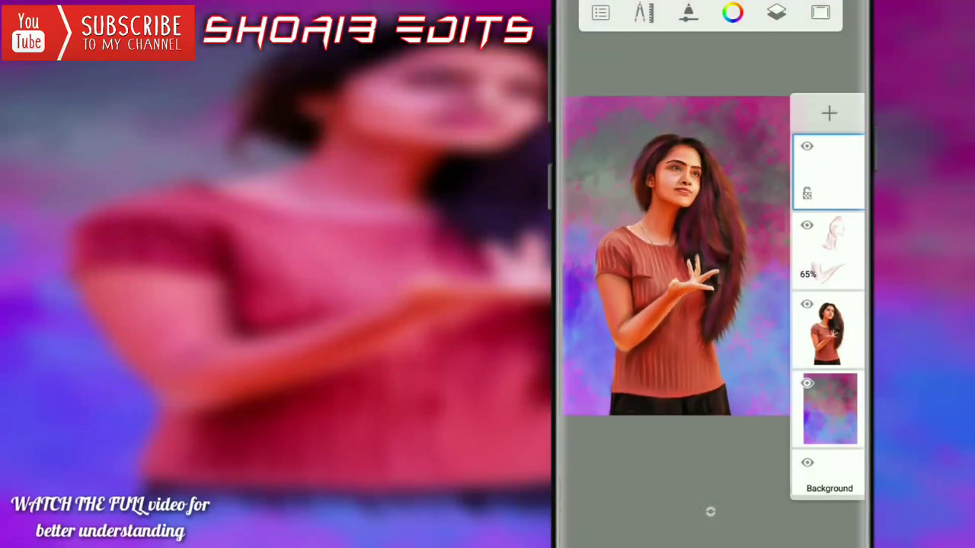
Set the top layer's blend mode to Overlay and refit the canvas
left_click(827, 160)
left_click(815, 328)
scroll(709, 267, "down", 5)
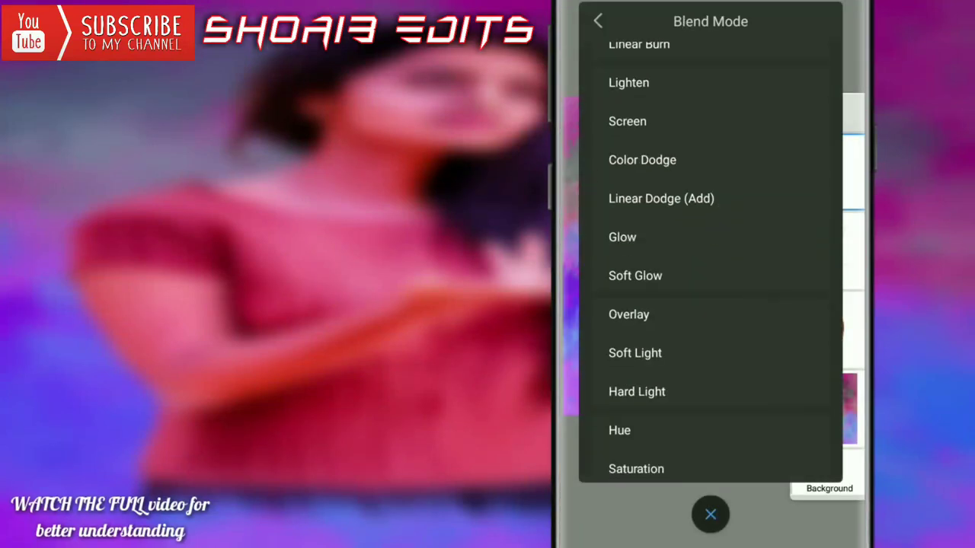
left_click(685, 313)
left_click(710, 514)
mouse_move(582, 100)
left_mouse_down()
mouse_move(598, 104)
mouse_move(599, 87)
left_mouse_up()
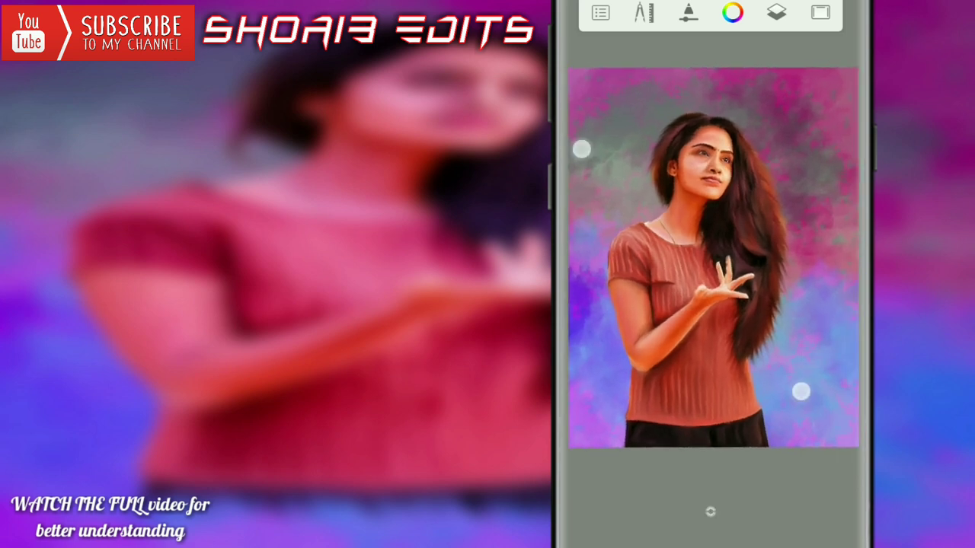
left_click_drag(581, 150, 572, 148)
Open the Brush Library and scroll down its brush list
left_click(710, 511)
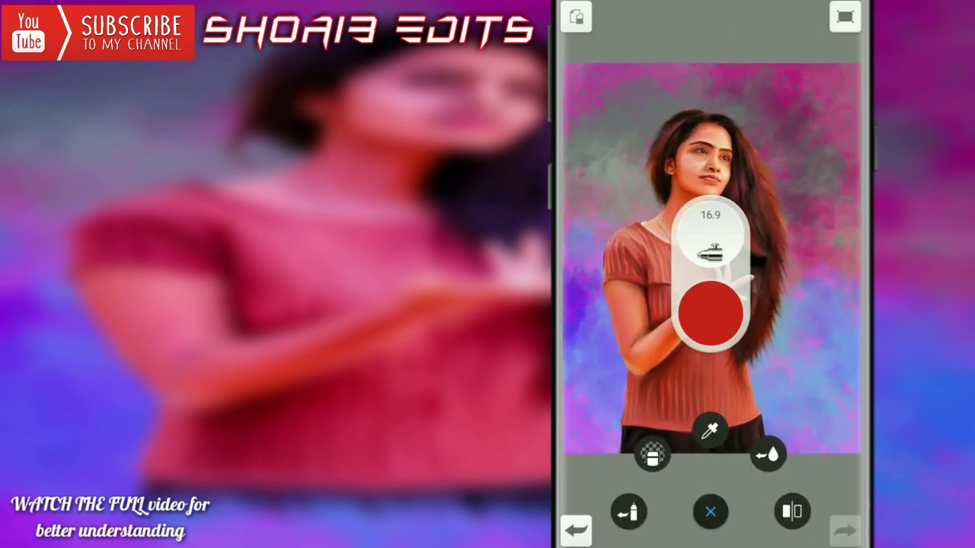
left_click(710, 247)
scroll(709, 304, "down", 5)
scroll(710, 304, "down", 5)
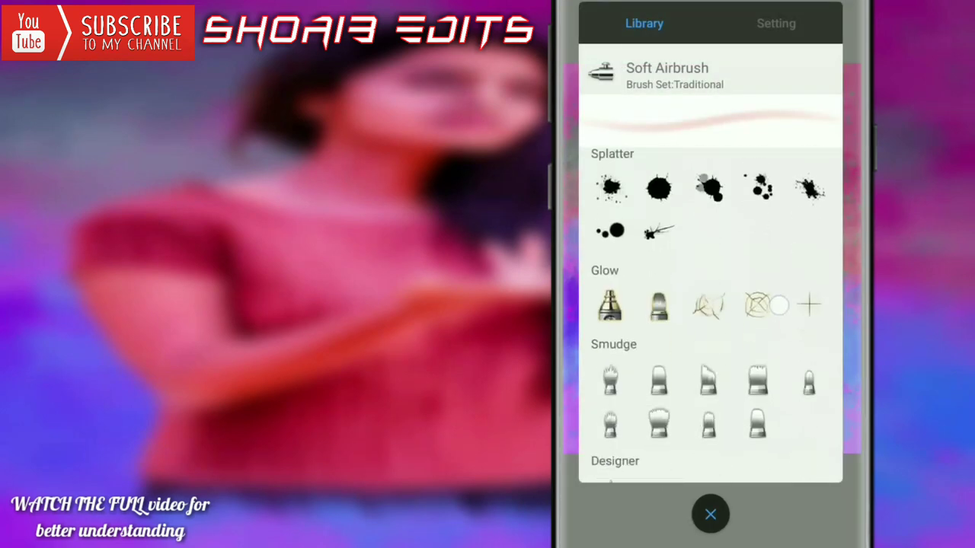
scroll(710, 305, "down", 2)
Pick a smudge brush and enlarge it to about 21
left_click(610, 315)
left_click_drag(709, 267, 655, 191)
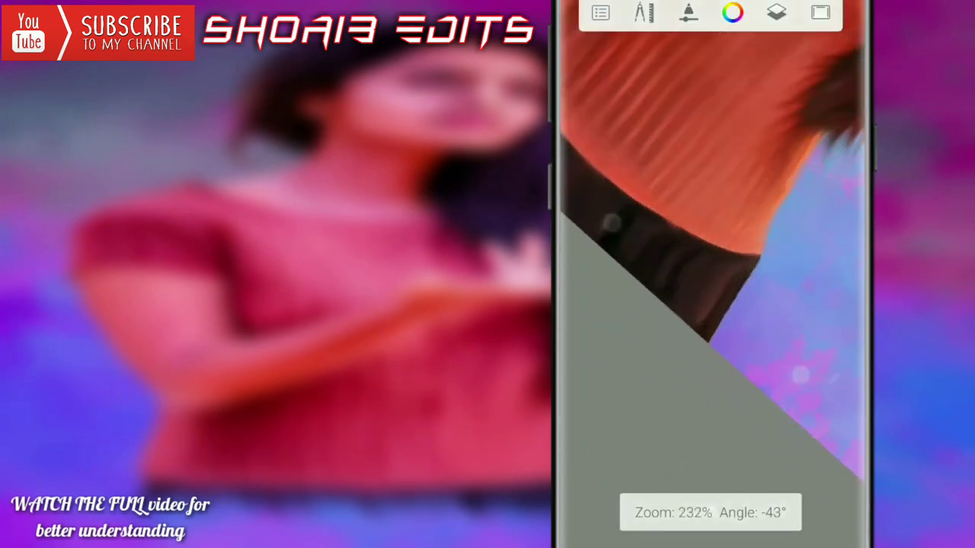
left_click(709, 511)
left_click_drag(710, 236, 805, 229)
left_click_drag(710, 304, 724, 236)
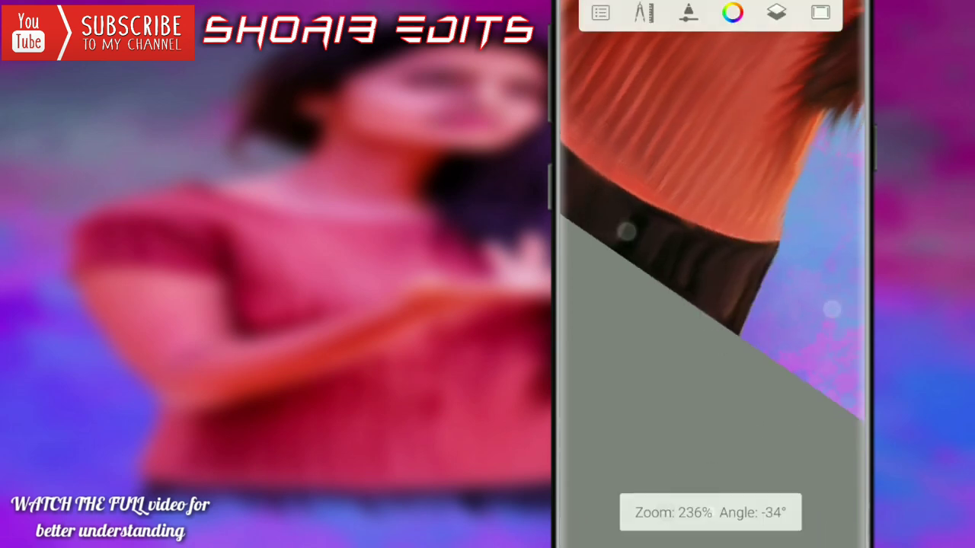
left_click(776, 12)
left_click(726, 259)
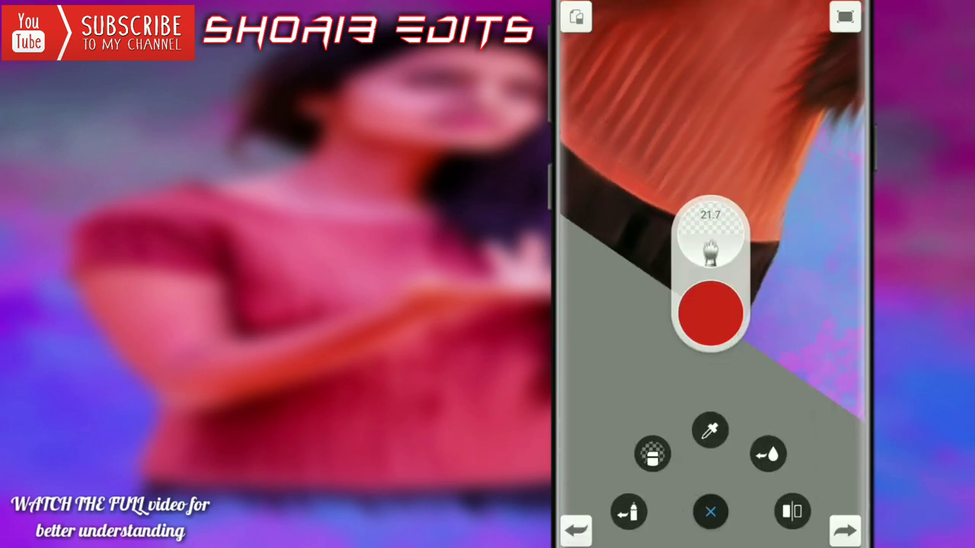
Smudge the hair ends and the hair edge into the purple background
left_click_drag(754, 290, 735, 172)
left_click(710, 511)
scroll(720, 243, "up", 3)
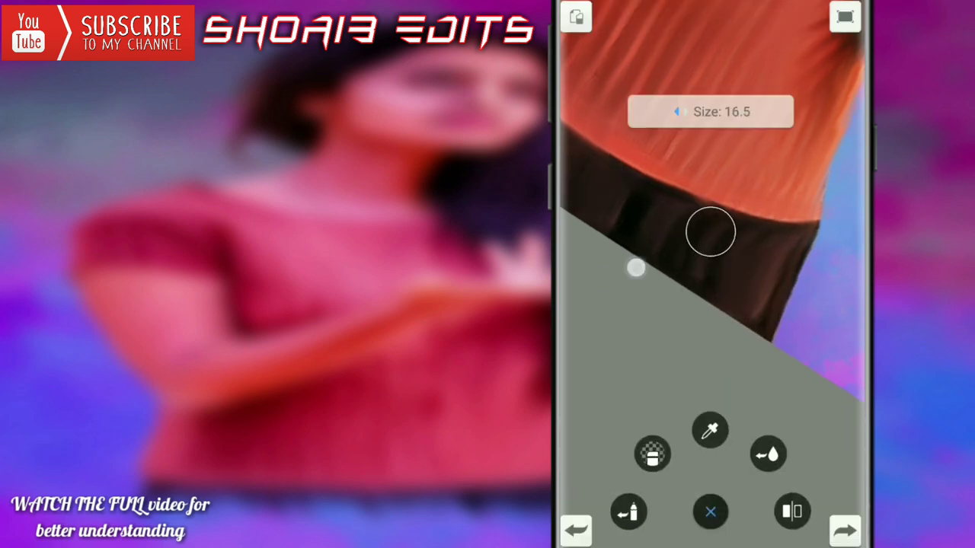
mouse_move(716, 245)
left_mouse_down()
mouse_move(725, 323)
mouse_move(720, 285)
left_mouse_up()
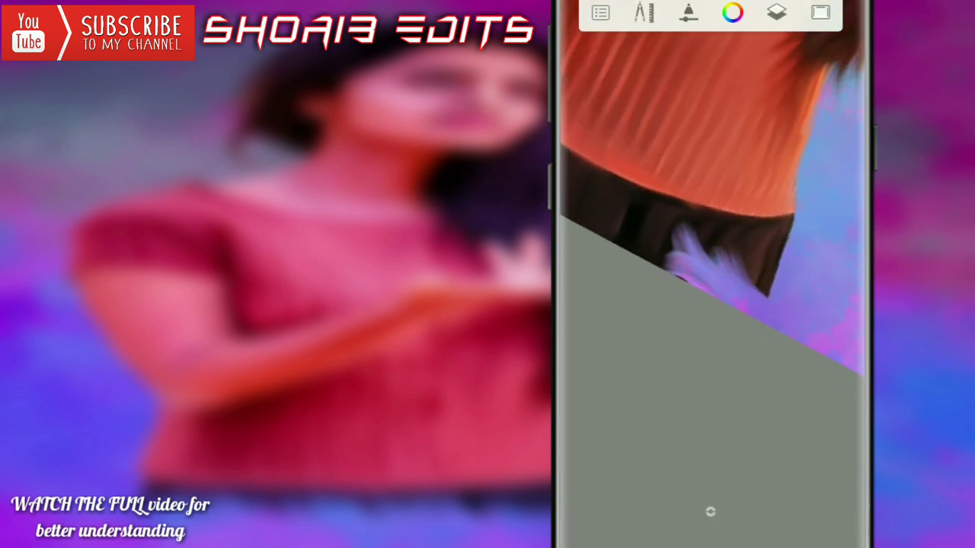
left_click(710, 511)
left_click_drag(720, 290, 760, 313)
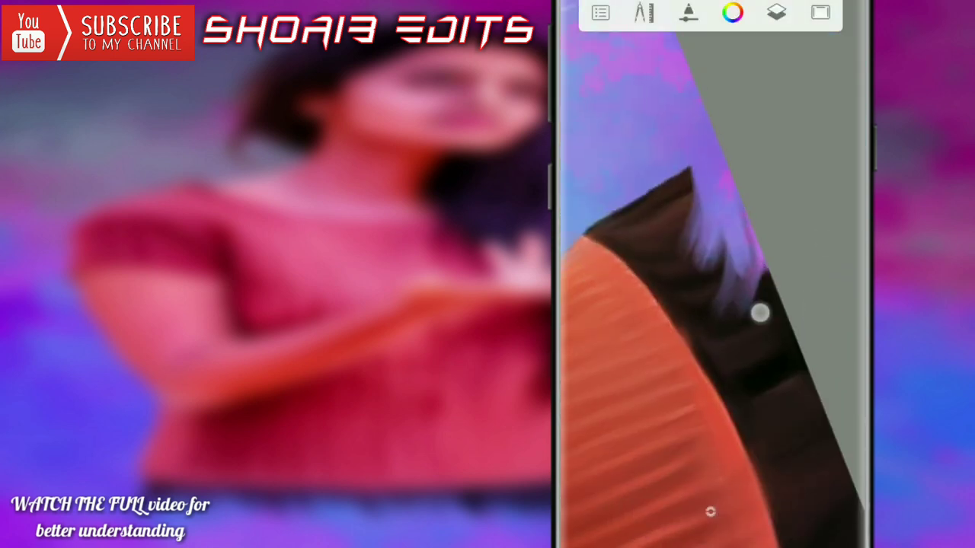
left_click_drag(764, 276, 729, 261)
left_click_drag(751, 307, 740, 285)
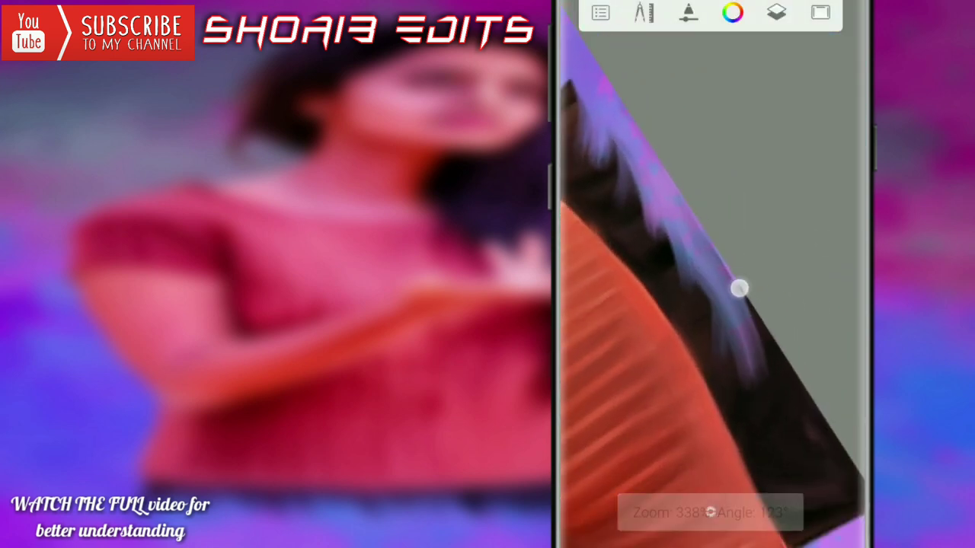
mouse_move(766, 348)
left_mouse_down()
mouse_move(766, 359)
mouse_move(743, 280)
left_mouse_up()
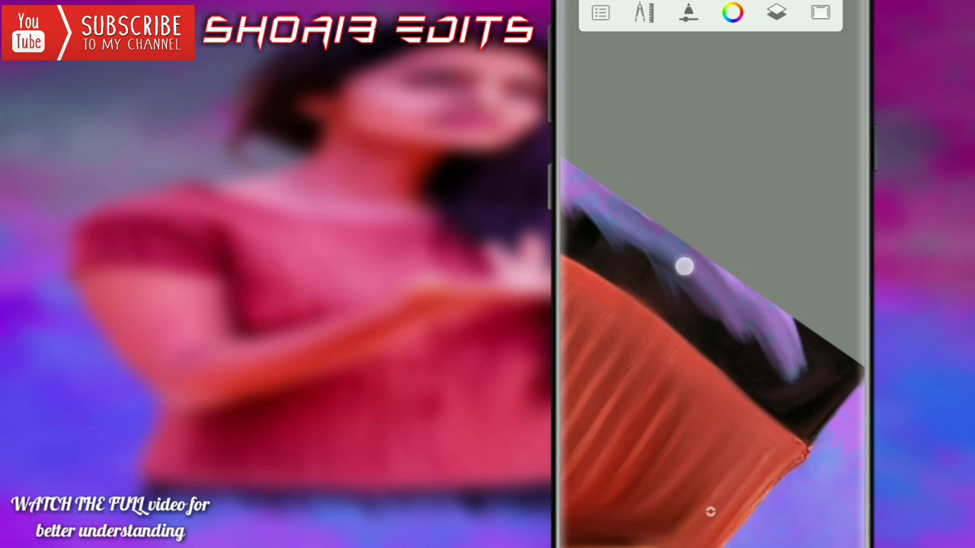
mouse_move(684, 266)
left_mouse_down()
mouse_move(602, 264)
mouse_move(754, 218)
mouse_move(792, 192)
left_mouse_up()
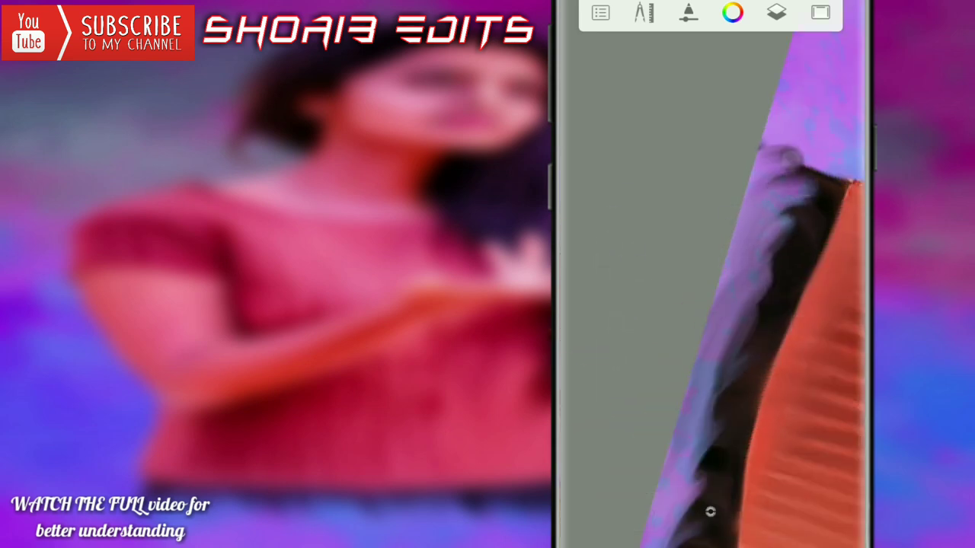
Soften the shirt's bottom hem into the background, then zoom out to the whole portrait
mouse_move(814, 151)
left_mouse_down()
mouse_move(749, 319)
mouse_move(809, 149)
left_mouse_up()
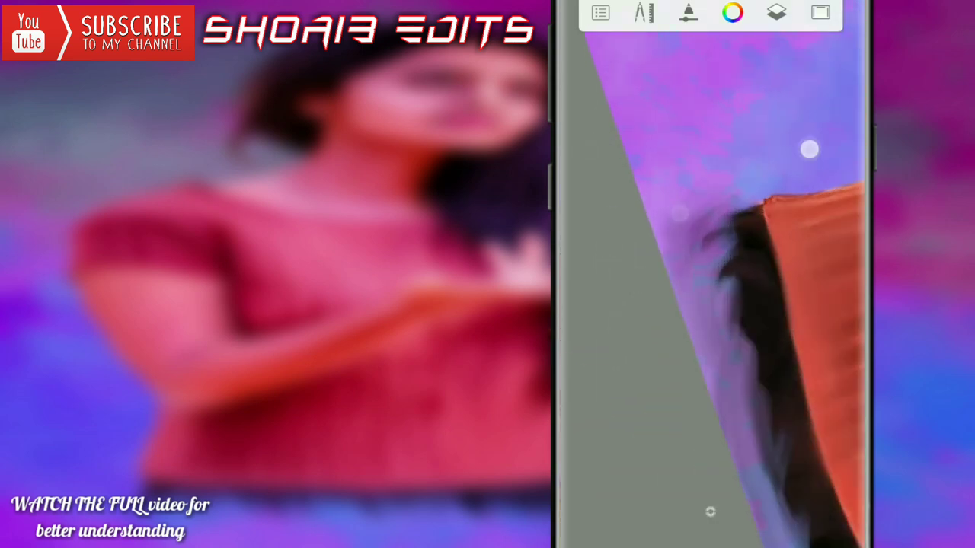
left_click_drag(708, 326, 759, 393)
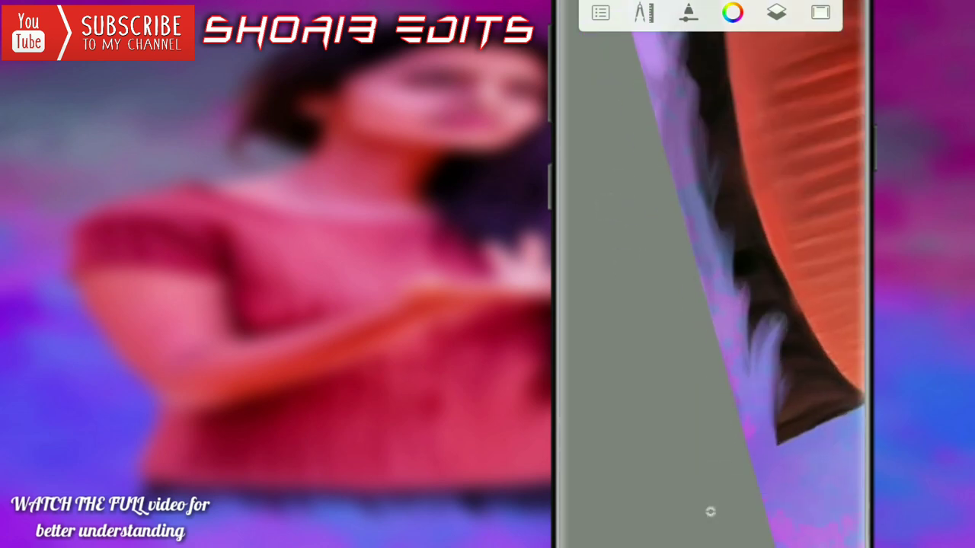
left_click_drag(814, 333, 825, 264)
left_click(711, 512)
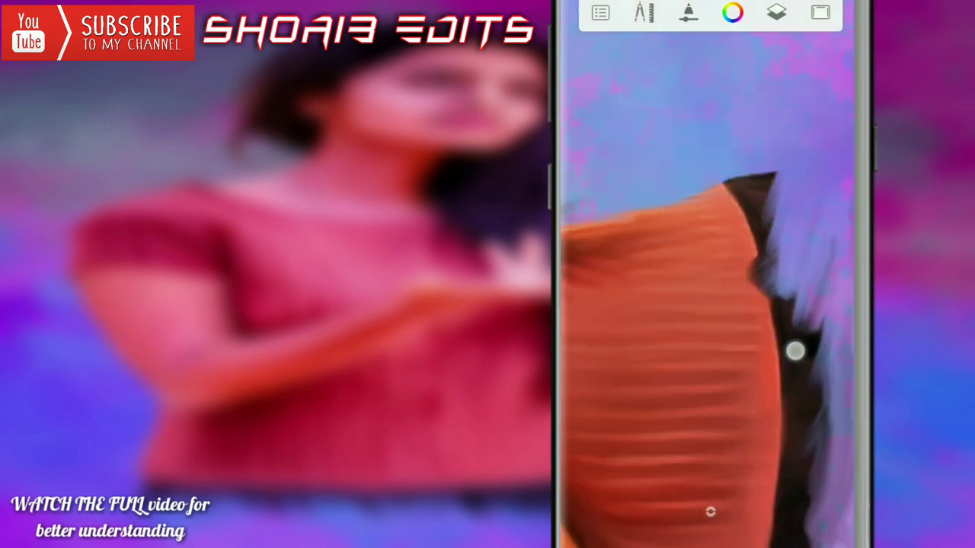
left_click_drag(825, 171, 808, 360)
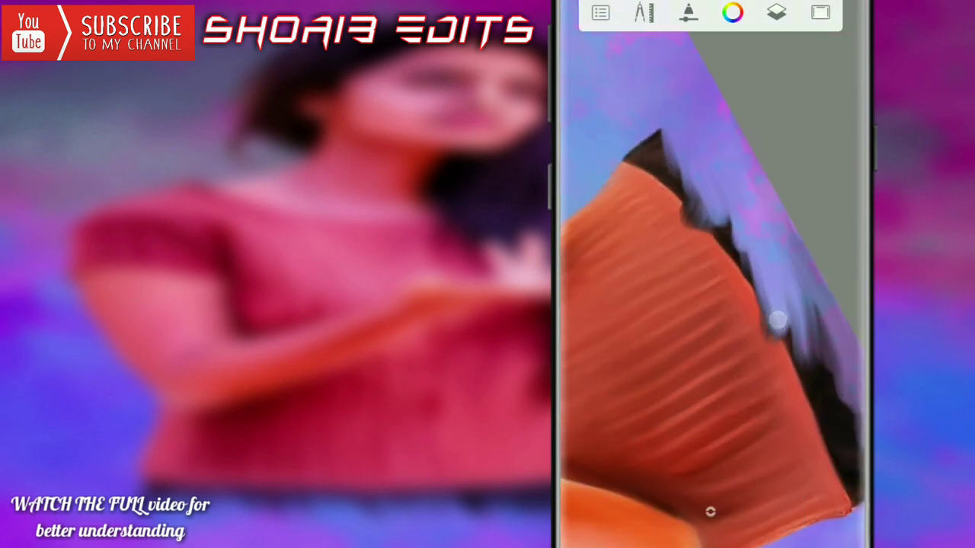
left_click_drag(776, 321, 771, 268)
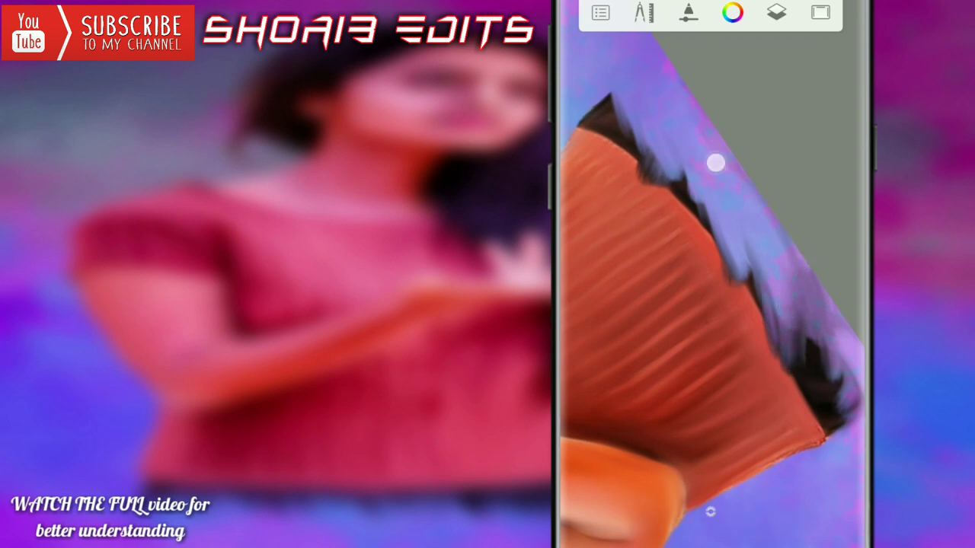
mouse_move(693, 119)
left_mouse_down()
mouse_move(714, 185)
mouse_move(795, 266)
left_mouse_up()
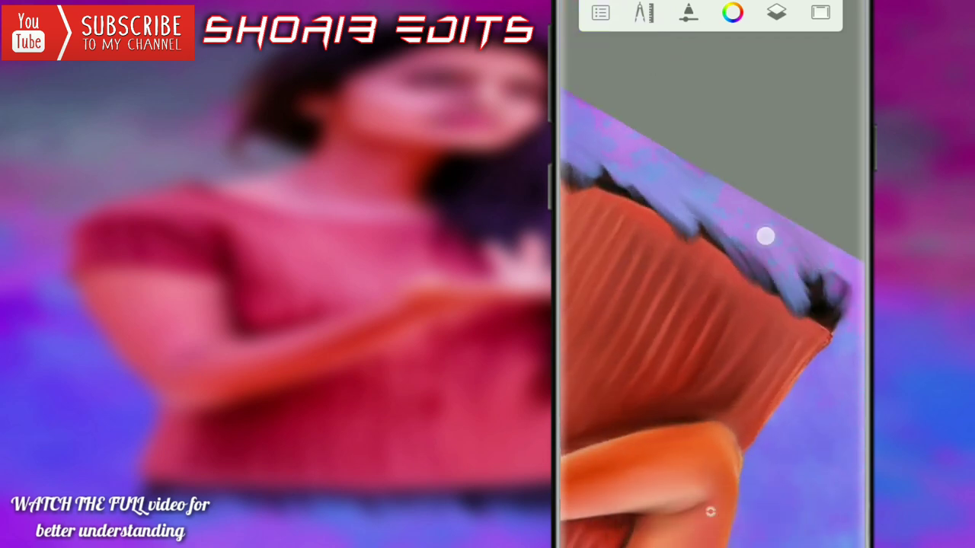
mouse_move(650, 242)
left_mouse_down()
mouse_move(632, 298)
mouse_move(709, 325)
left_mouse_up()
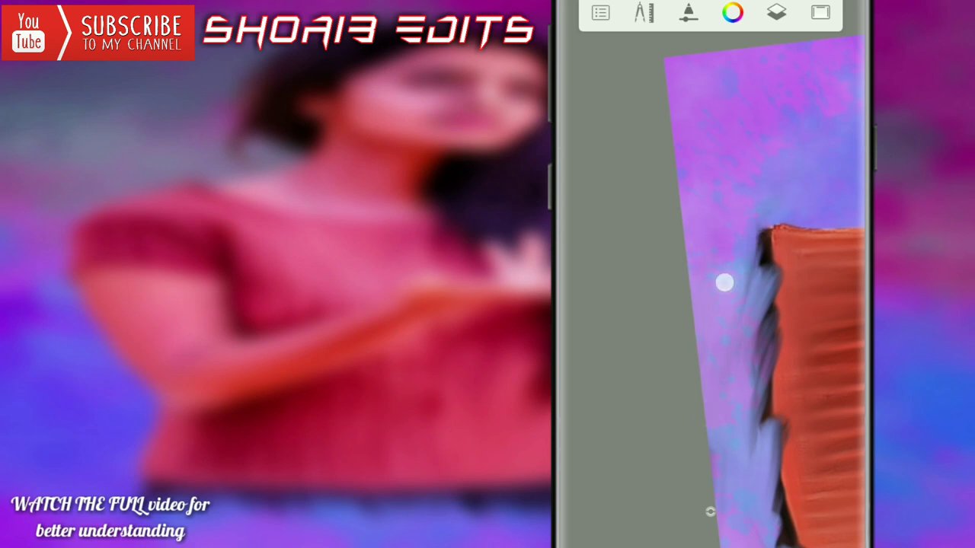
mouse_move(724, 282)
left_mouse_down()
mouse_move(723, 261)
mouse_move(602, 129)
left_mouse_up()
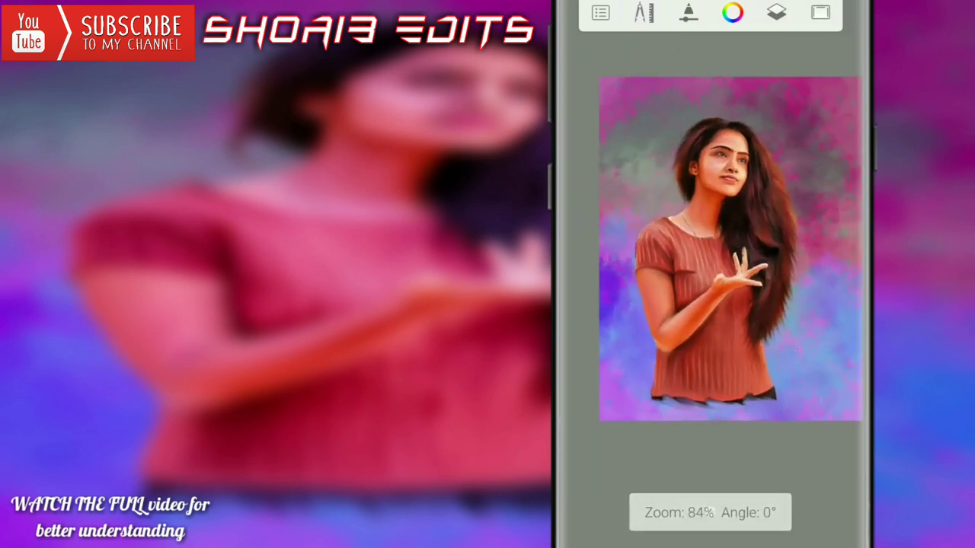
Share the painting through Share > Others to Lightroom using 'Add to Lr'
left_click(600, 12)
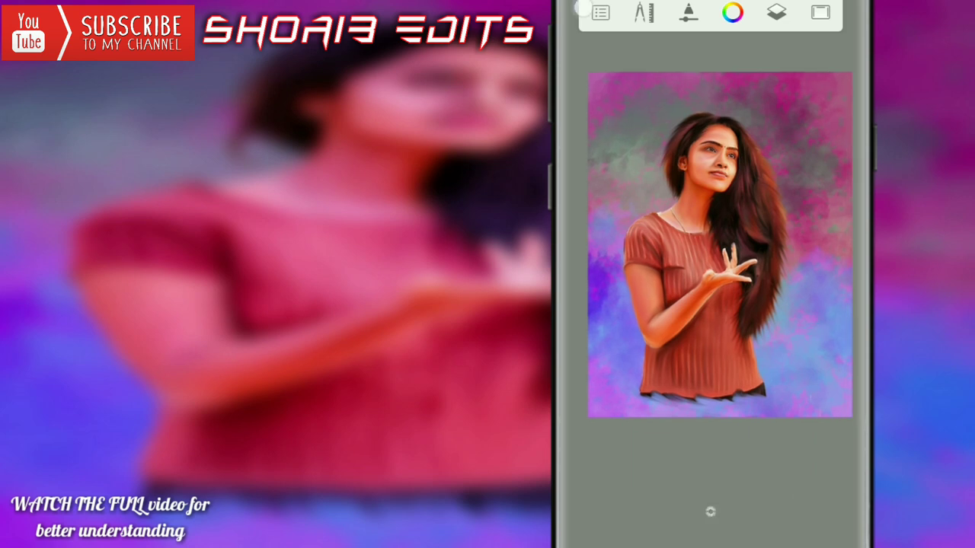
left_click(659, 328)
left_click(707, 271)
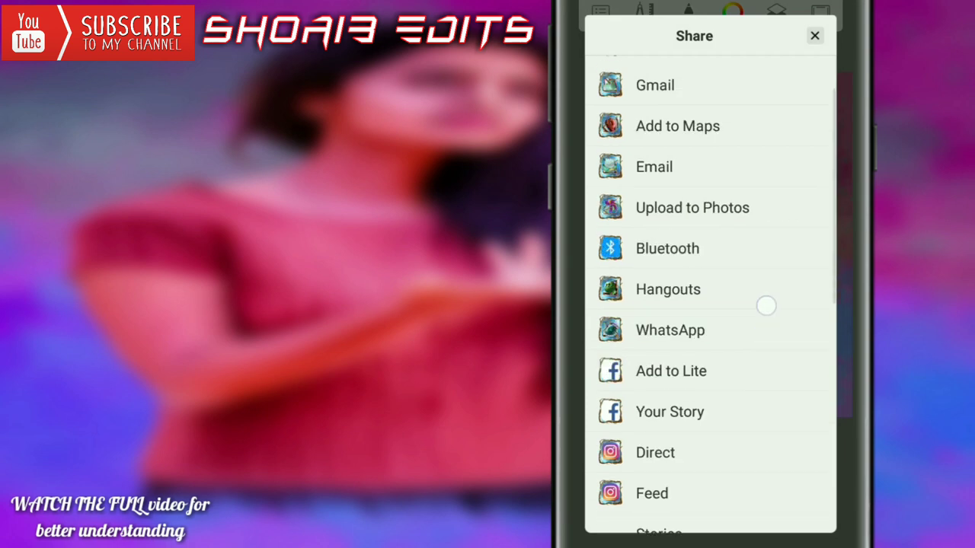
left_click_drag(767, 307, 767, 46)
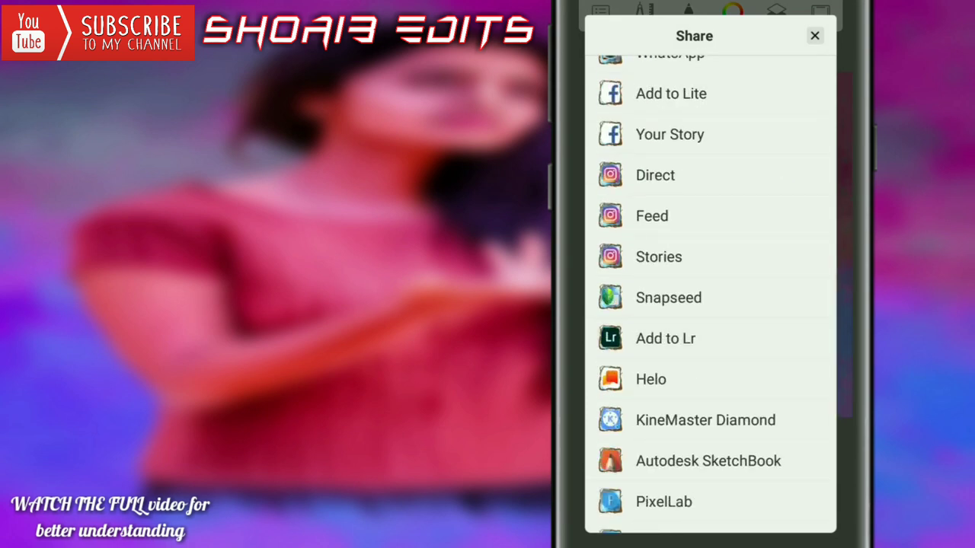
left_click(665, 338)
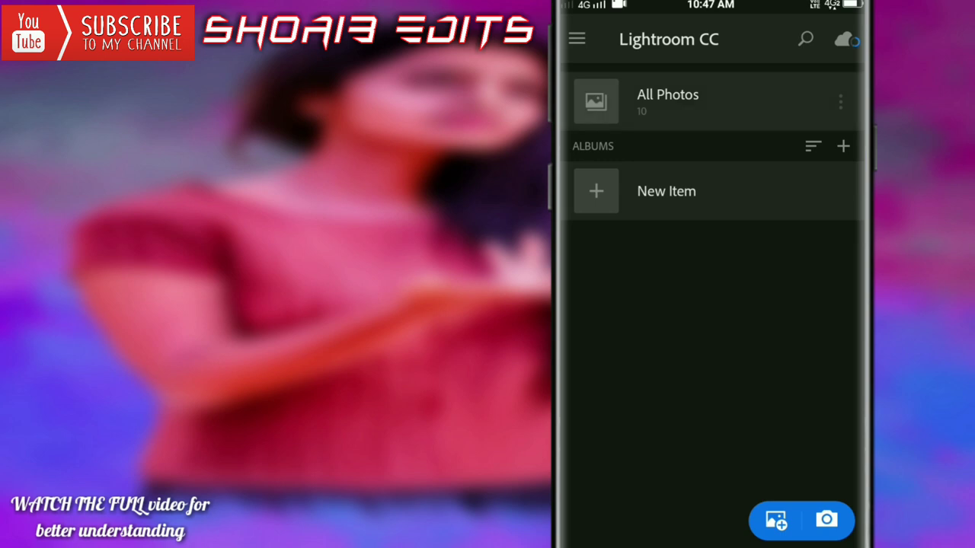
Open the Nov 22 portrait from All Photos and set Temp -6 and Saturation 4
left_click(667, 99)
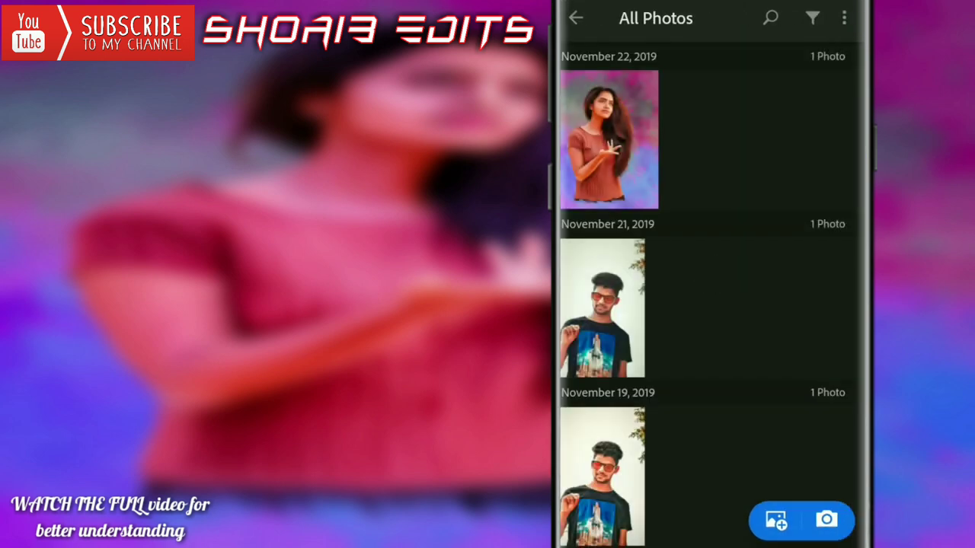
left_click(594, 147)
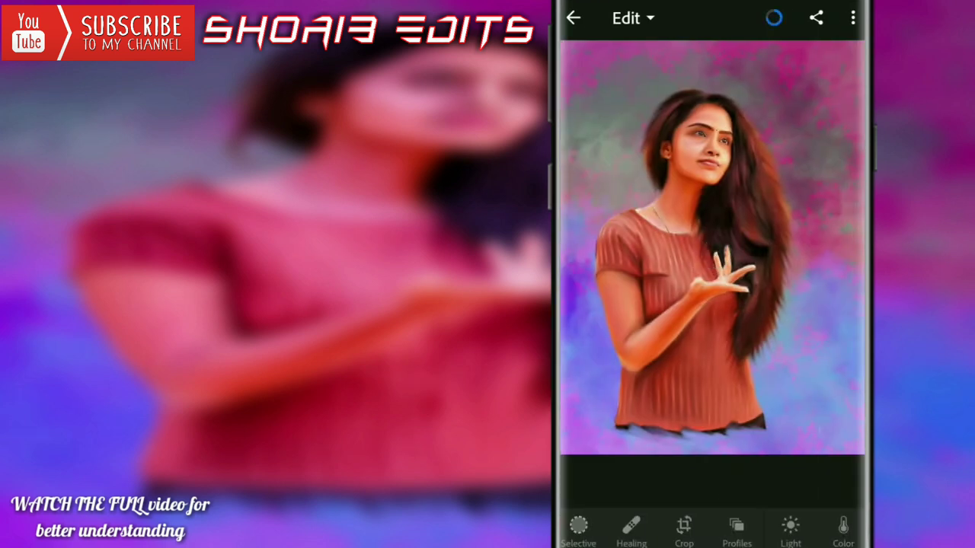
left_click(830, 531)
left_click_drag(710, 420, 690, 418)
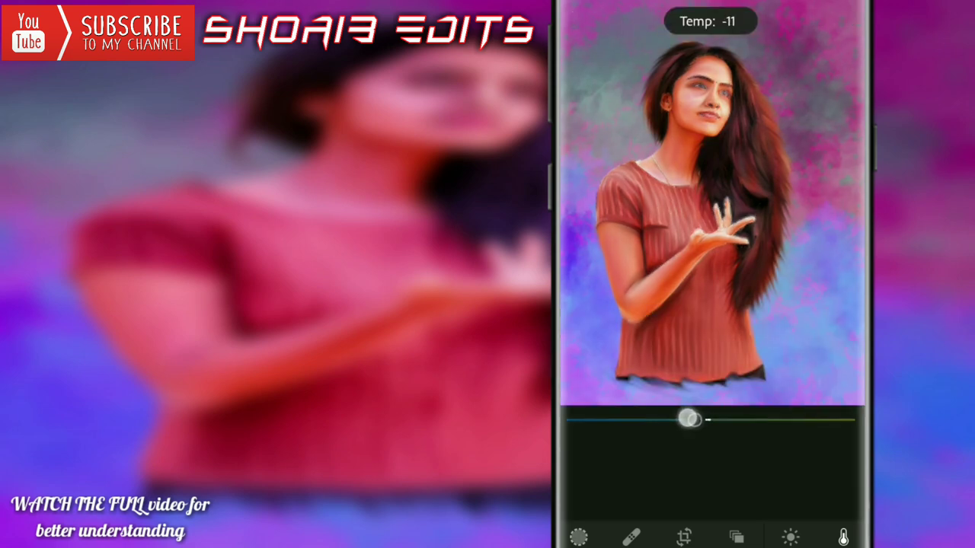
left_click_drag(689, 418, 702, 419)
left_click_drag(763, 432, 782, 351)
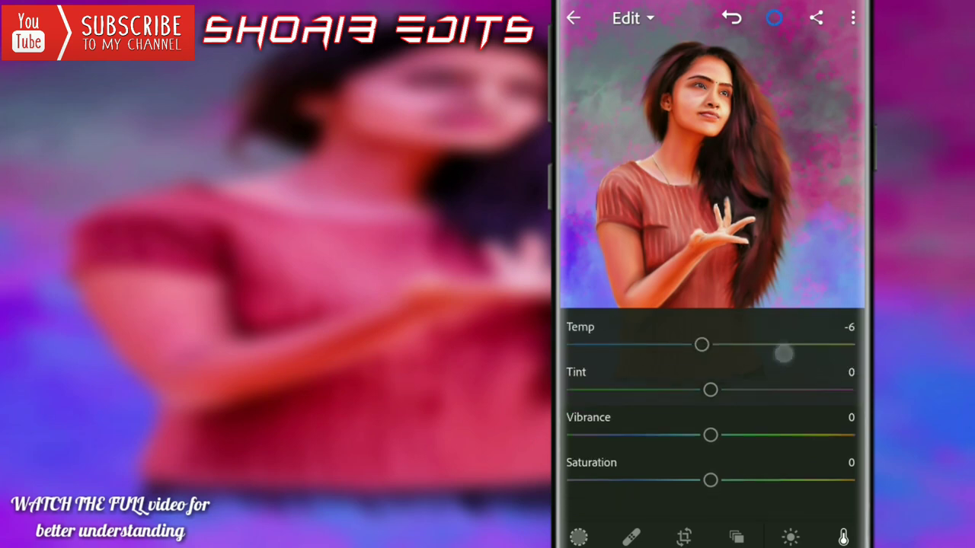
left_click_drag(709, 480, 716, 480)
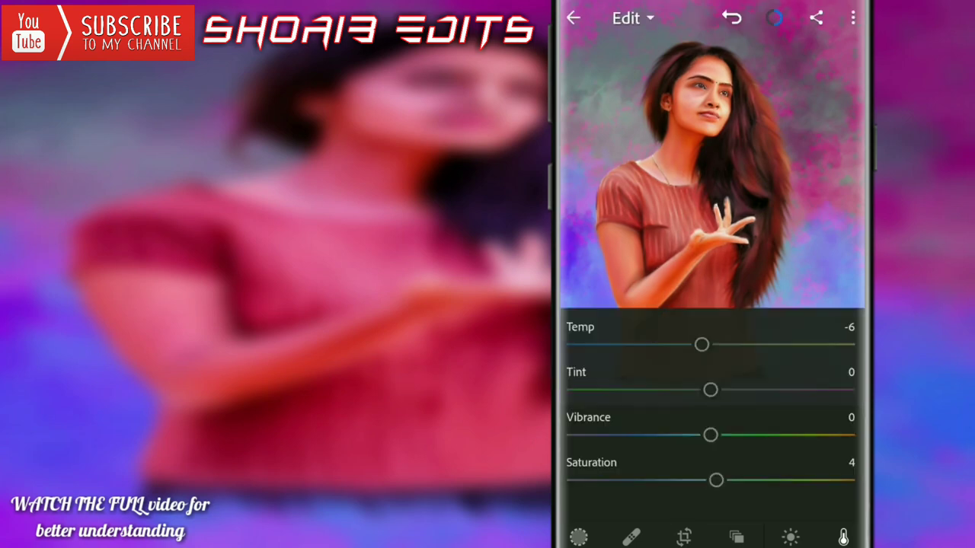
left_click_drag(781, 392, 781, 468)
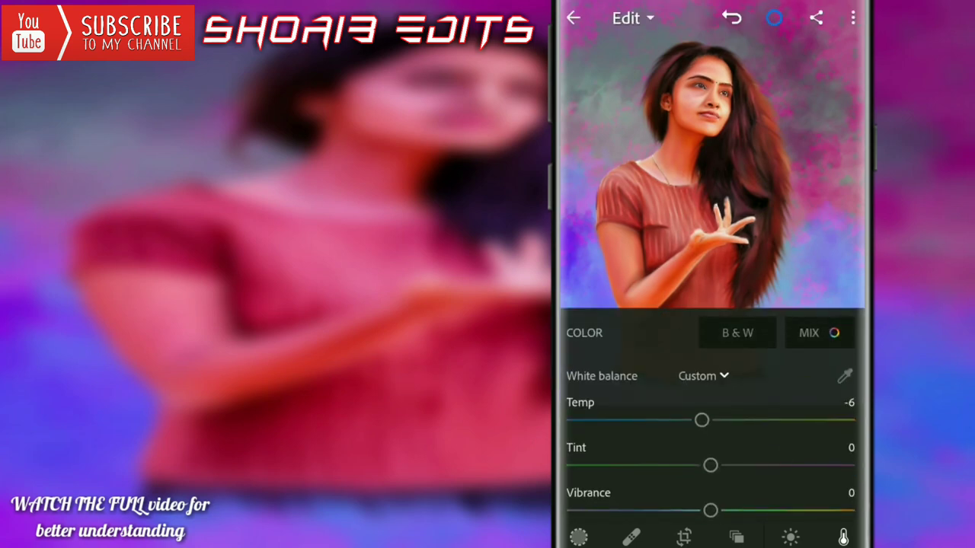
Adjust the saturation of red, orange, yellow, green, aqua, blue and purple in the colour Mix
left_click(815, 333)
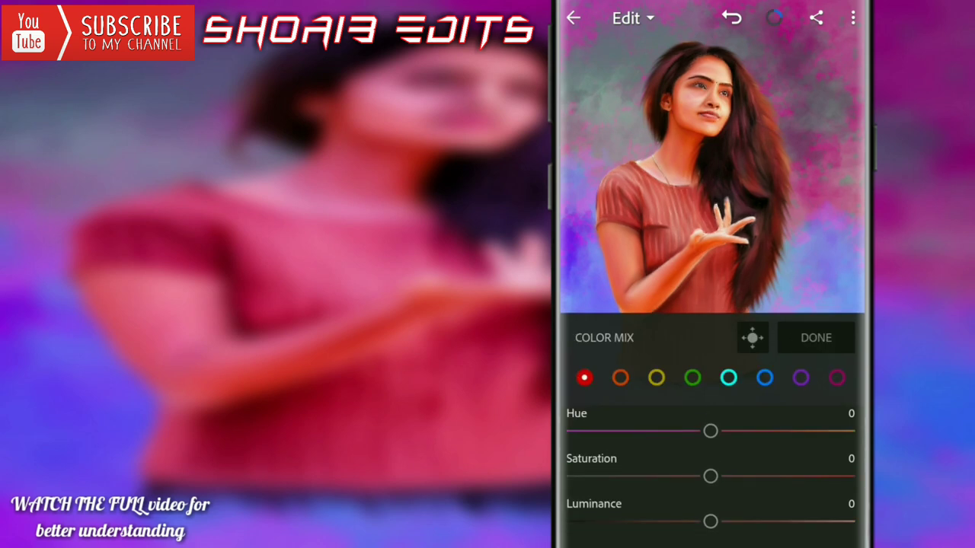
mouse_move(710, 476)
left_mouse_down()
mouse_move(773, 470)
mouse_move(642, 477)
mouse_move(790, 473)
mouse_move(720, 476)
mouse_move(731, 476)
left_mouse_up()
left_click(620, 378)
left_click(656, 378)
left_click(693, 376)
left_click(729, 377)
left_click(762, 372)
left_click(801, 377)
left_click(816, 337)
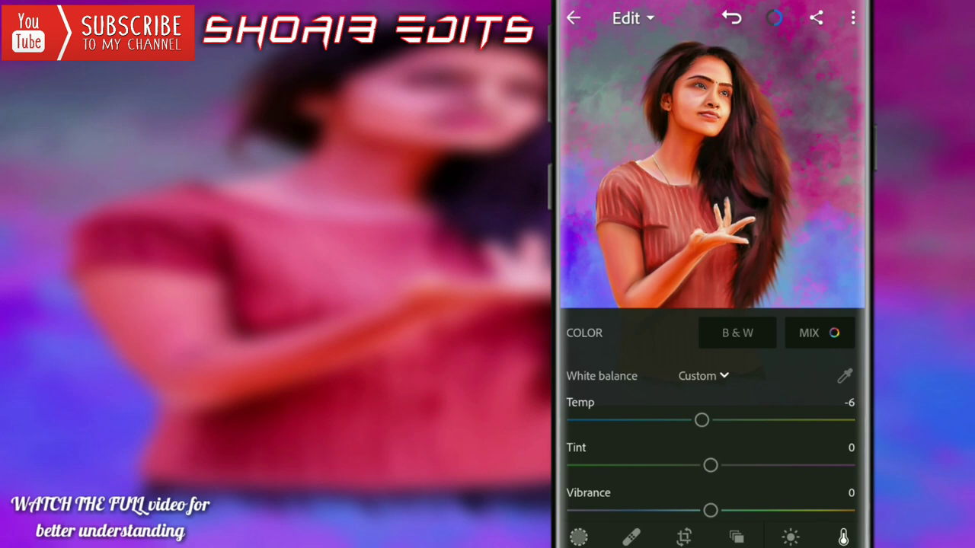
Raise Tint to 10 and Vibrance to 9
mouse_move(710, 466)
left_mouse_down()
mouse_move(725, 466)
mouse_move(723, 445)
left_mouse_up()
scroll(712, 419, "down", 2)
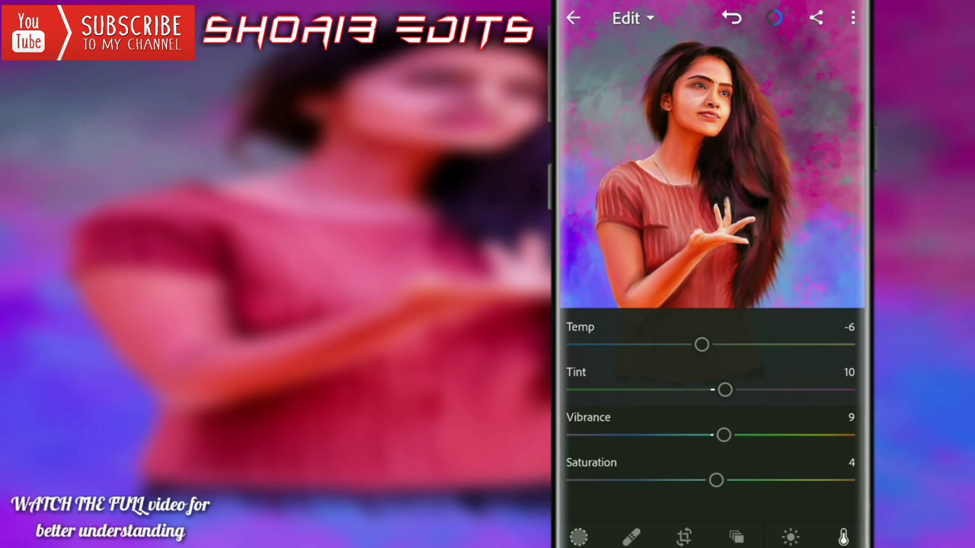
left_click(790, 537)
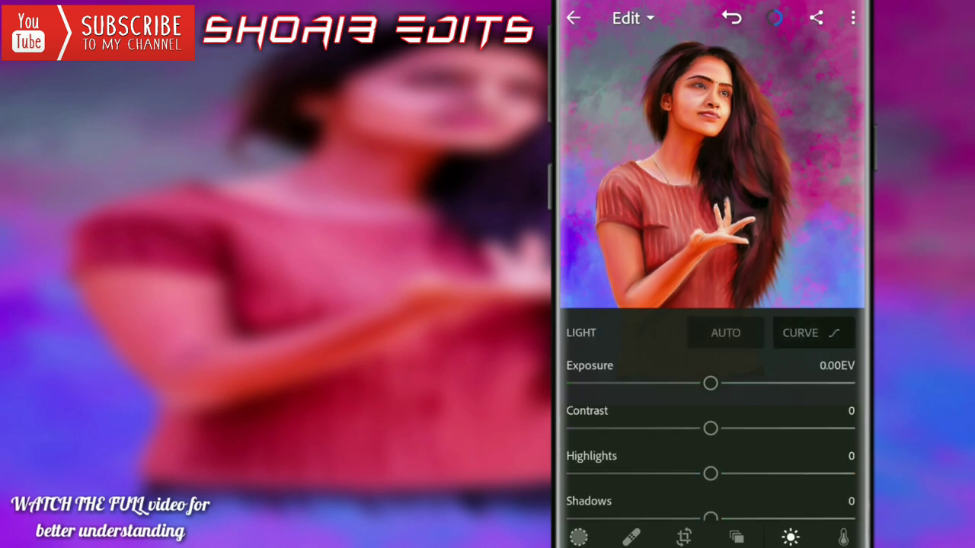
Add a point to each of the overall, red, green and blue tone curves
left_click(812, 327)
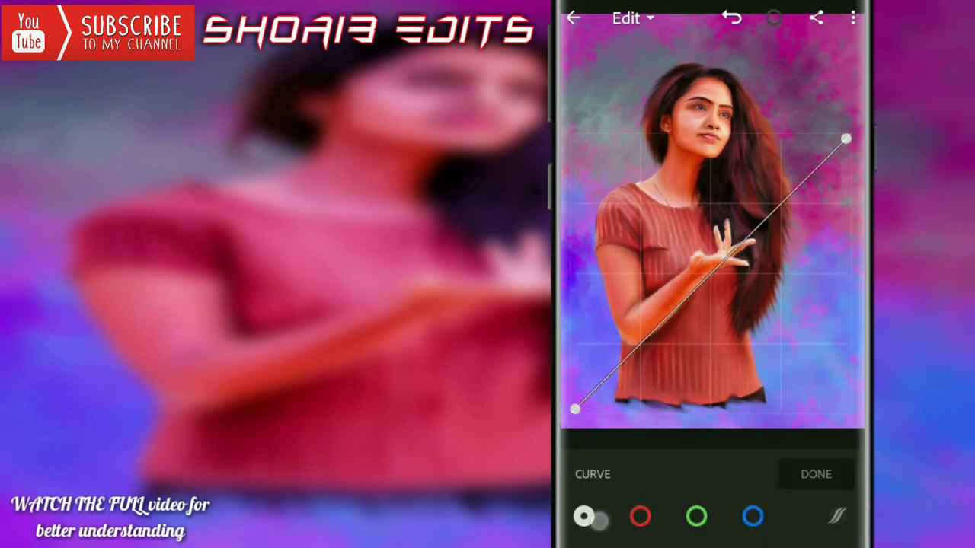
left_click(706, 279)
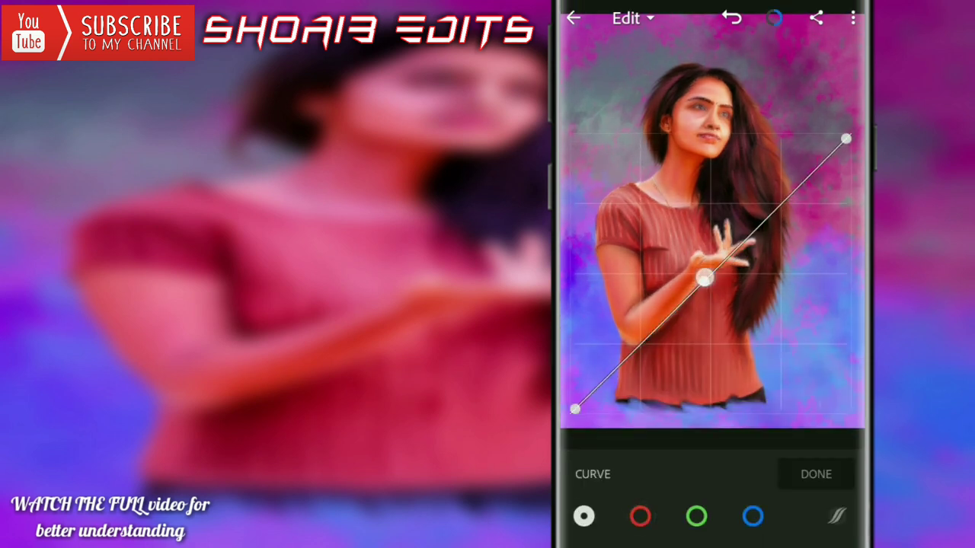
left_click(640, 516)
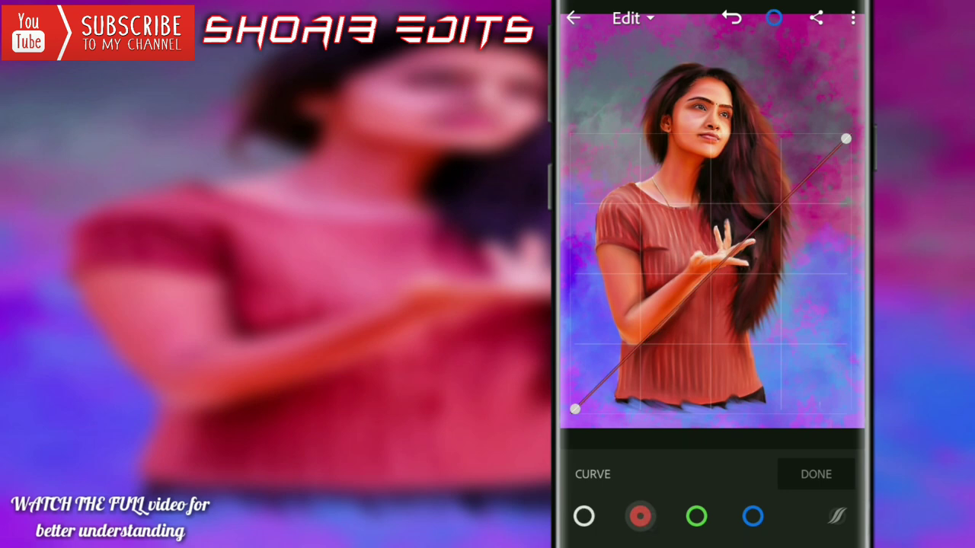
mouse_move(699, 277)
left_mouse_down()
mouse_move(713, 279)
mouse_move(689, 282)
left_mouse_up()
left_click(696, 517)
left_click(752, 517)
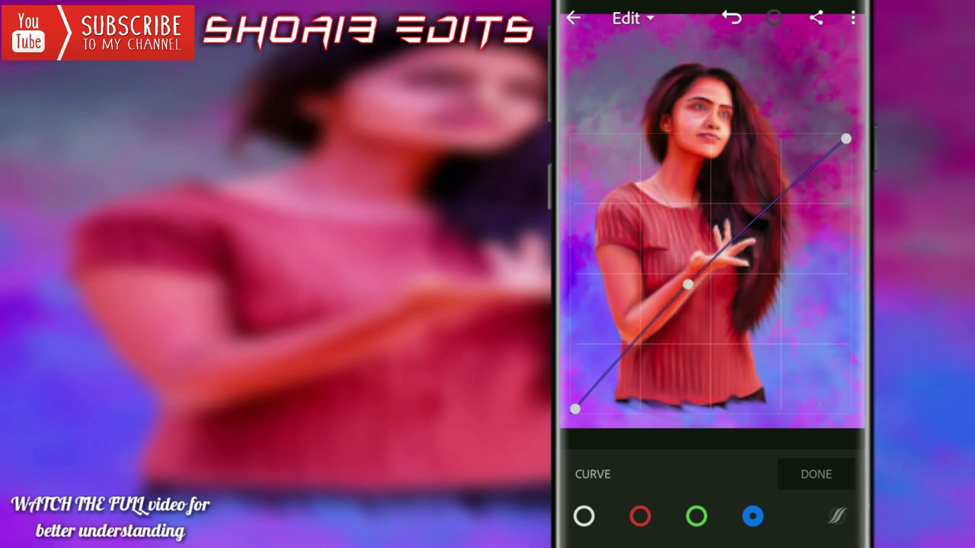
left_click(816, 474)
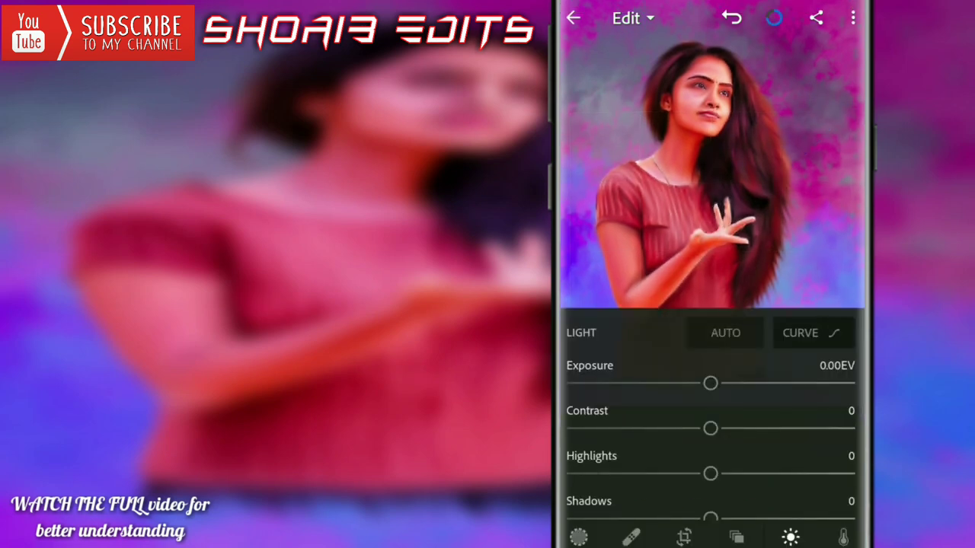
Lower Contrast and set Highlights -10, Shadows 13, Whites -12 and Blacks 12
left_click_drag(698, 426, 668, 428)
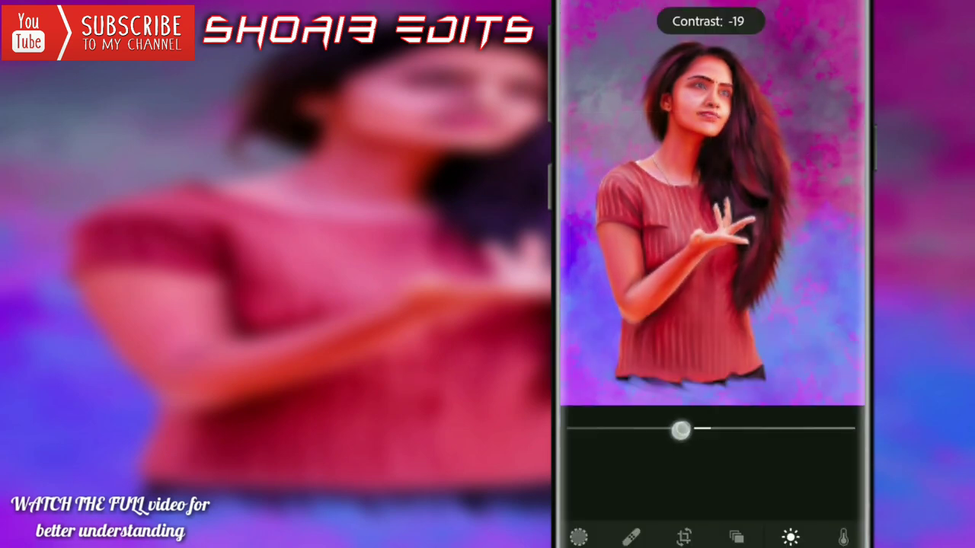
scroll(789, 464, "down", 2)
mouse_move(709, 383)
left_mouse_down()
mouse_move(685, 392)
mouse_move(729, 389)
left_mouse_up()
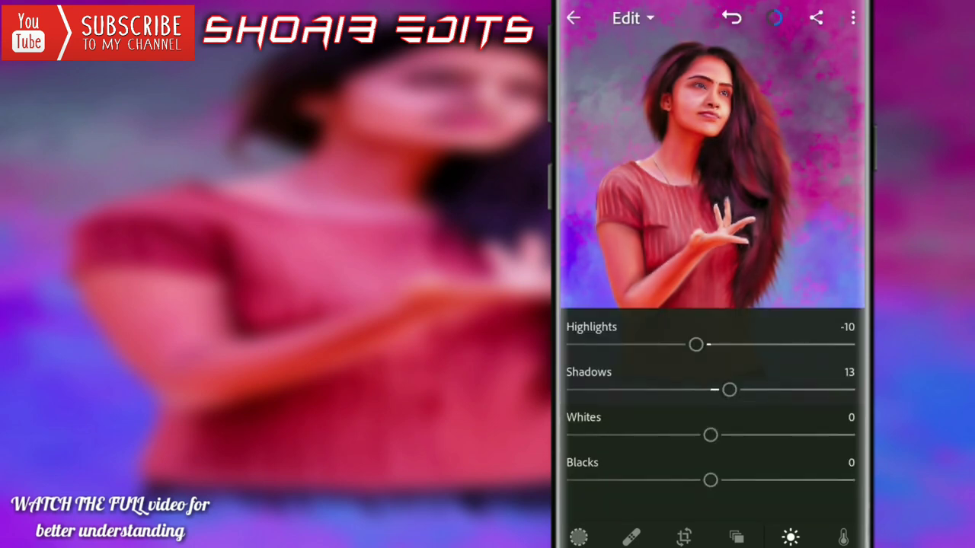
left_click_drag(714, 436, 693, 435)
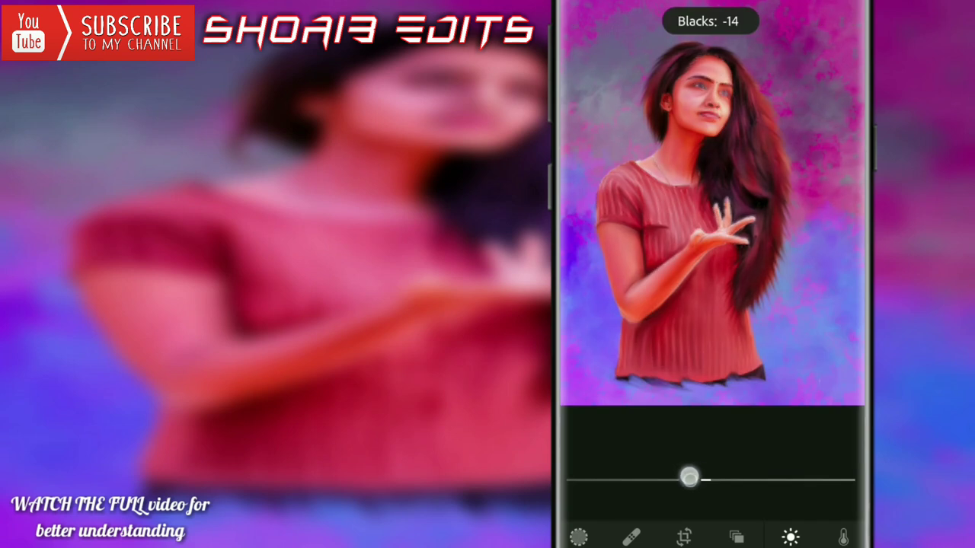
left_click_drag(710, 477, 727, 480)
left_click_drag(792, 537, 690, 537)
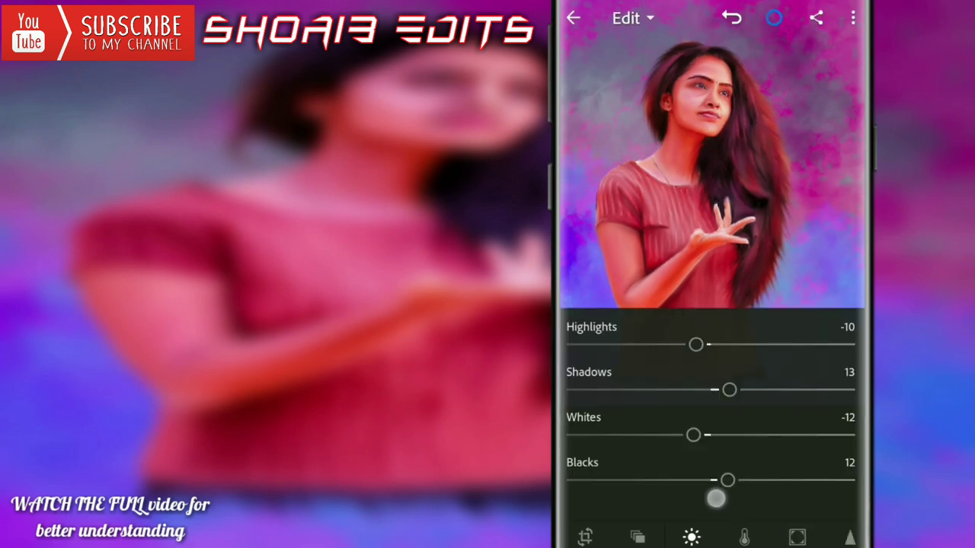
left_click(757, 534)
Set Clarity to 34, Dehaze to 5 and a -25 vignette
mouse_move(710, 383)
left_mouse_down()
mouse_move(770, 392)
mouse_move(760, 385)
left_mouse_up()
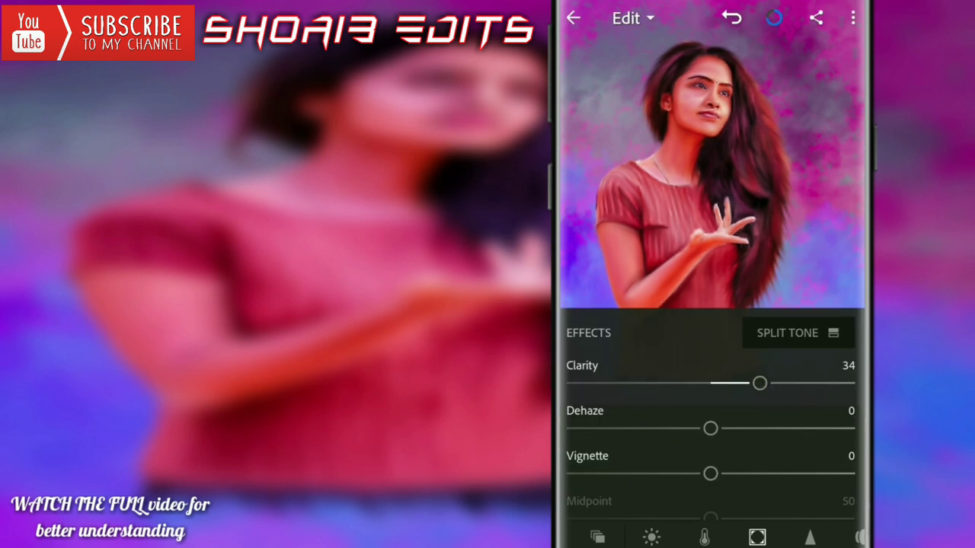
left_click_drag(710, 428, 726, 428)
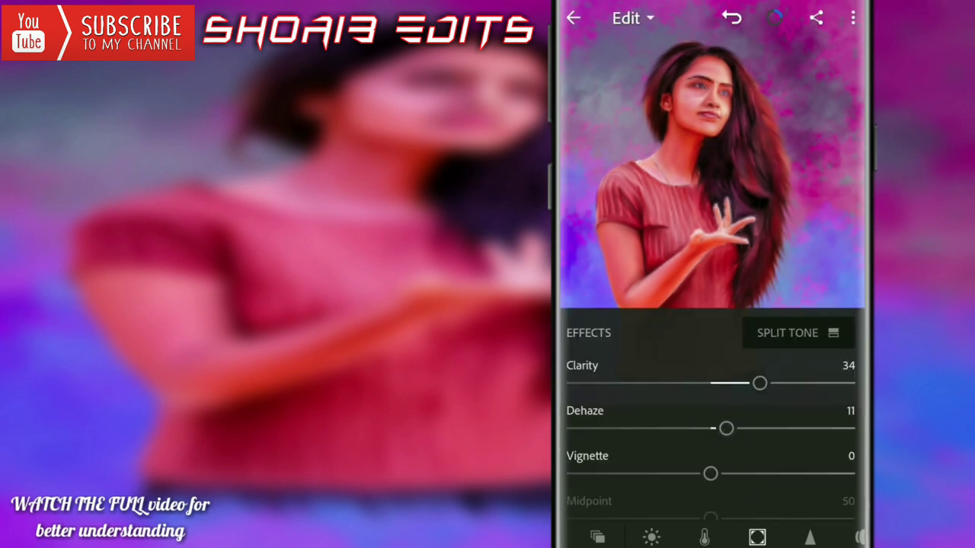
left_click_drag(710, 474, 674, 474)
mouse_move(726, 428)
left_mouse_down()
mouse_move(717, 431)
mouse_move(745, 343)
left_mouse_up()
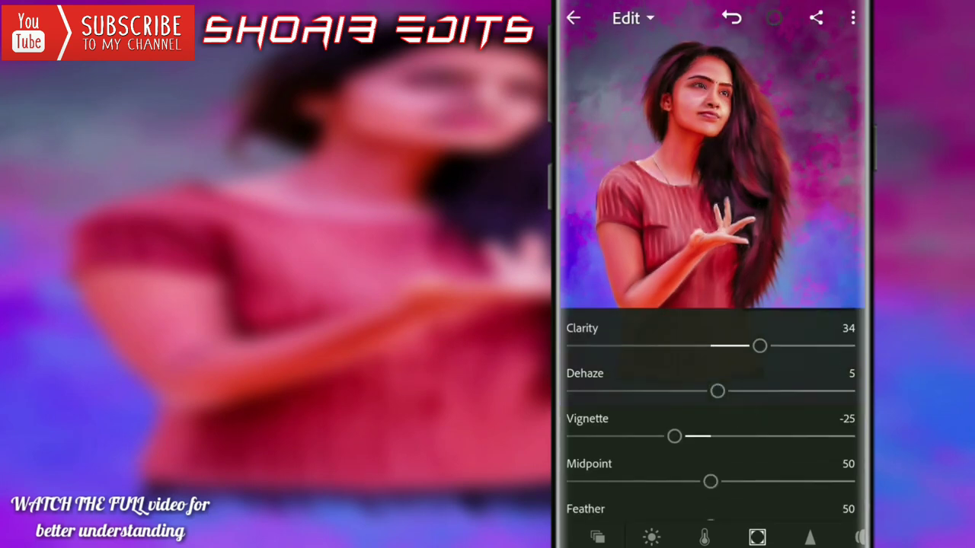
Set vignette Midpoint 41, Feather 63, Roundness -22, Highlights 11, and Grain Amount 5
left_click_drag(710, 448, 684, 448)
left_click_drag(757, 431, 757, 389)
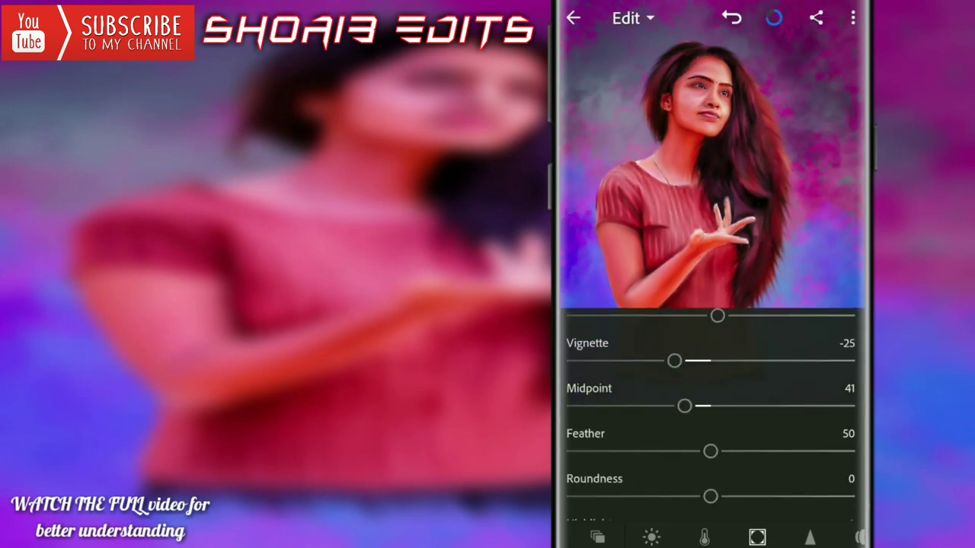
left_click_drag(710, 451, 748, 450)
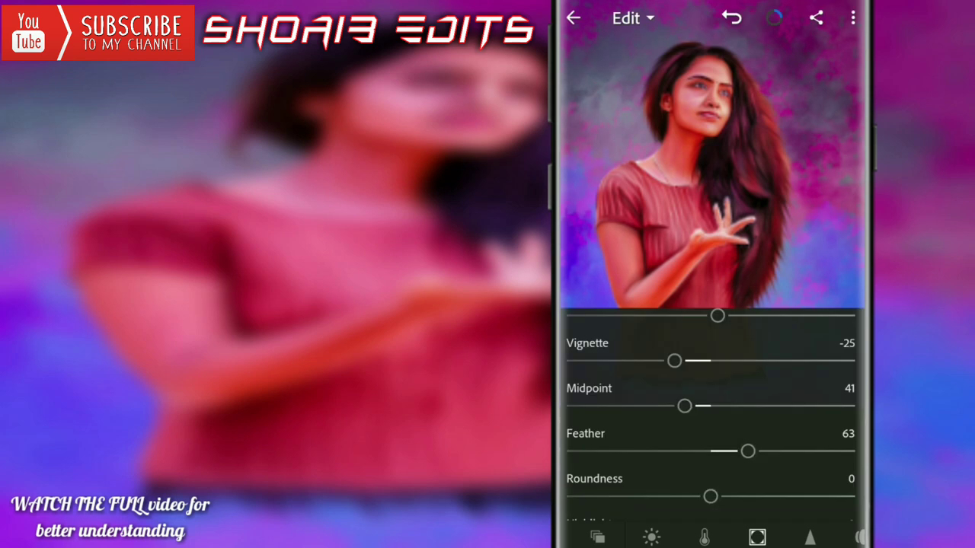
mouse_move(712, 495)
left_mouse_down()
mouse_move(712, 452)
mouse_move(690, 454)
mouse_move(768, 456)
mouse_move(679, 452)
left_mouse_up()
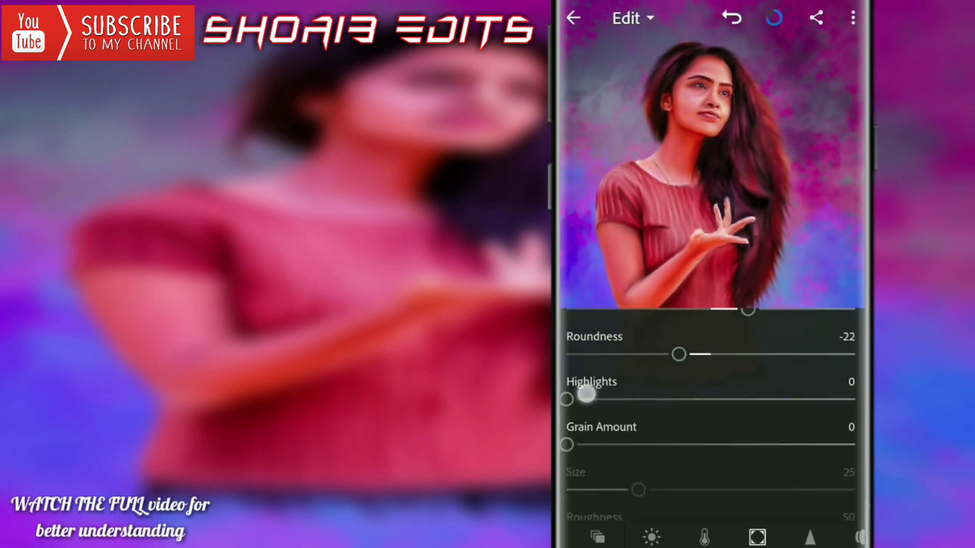
mouse_move(586, 393)
left_mouse_down()
mouse_move(609, 412)
mouse_move(615, 405)
left_mouse_up()
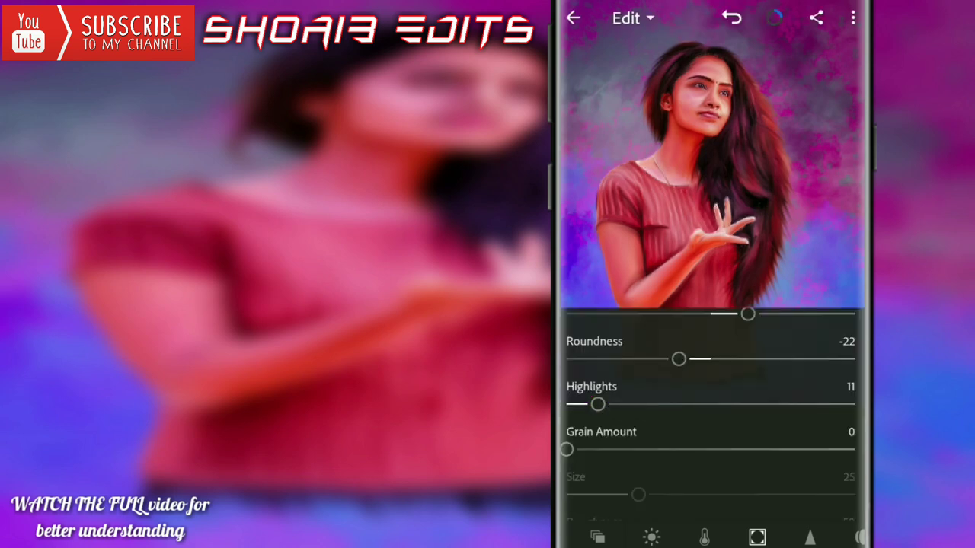
scroll(708, 411, "down", 1)
left_click_drag(566, 424, 580, 424)
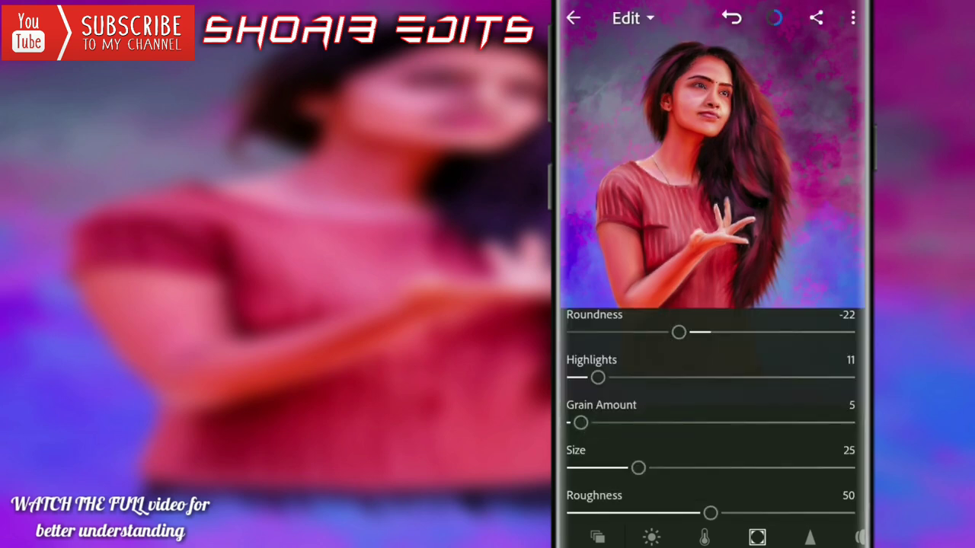
Set Sharpening to 11 with Masking 9
left_click(811, 538)
scroll(708, 419, "down", 2)
scroll(709, 419, "up", 2)
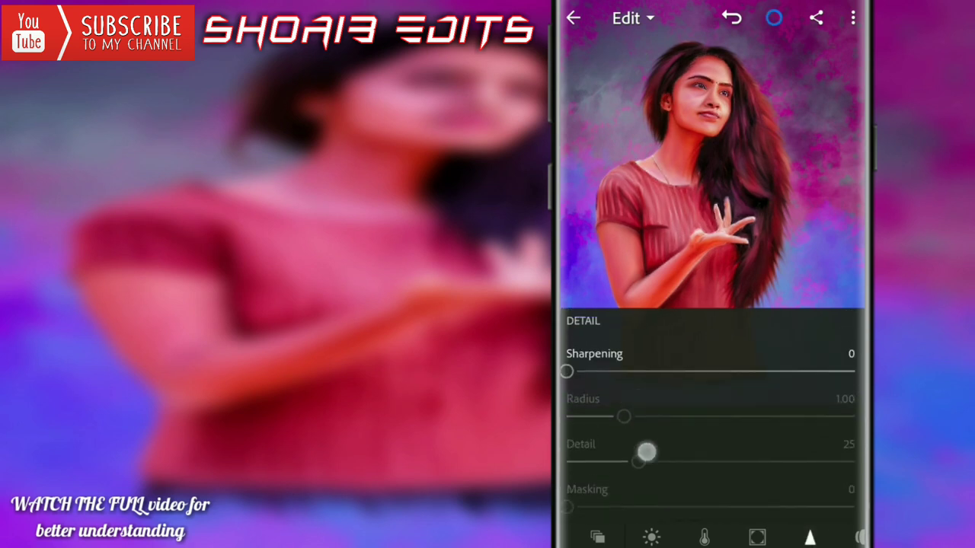
left_click_drag(584, 363, 587, 363)
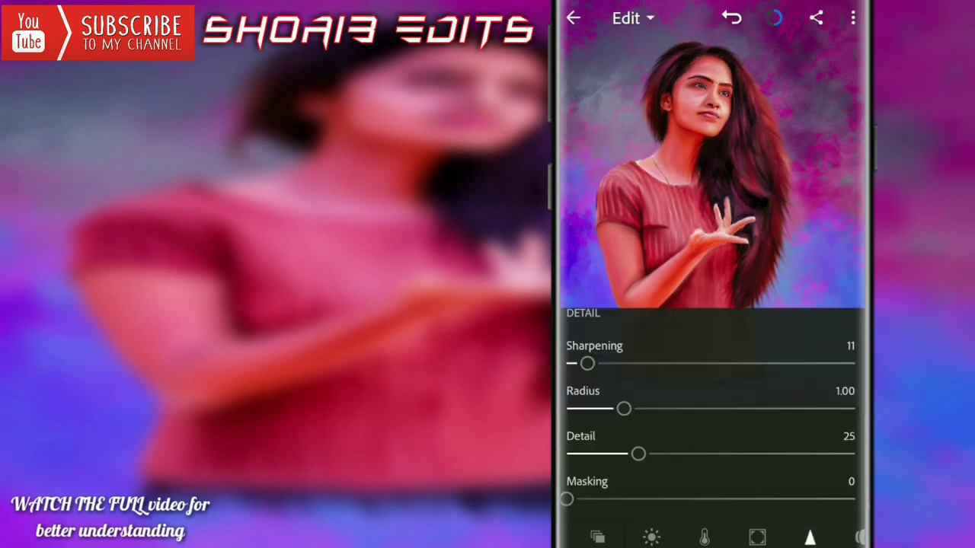
scroll(739, 403, "down", 2)
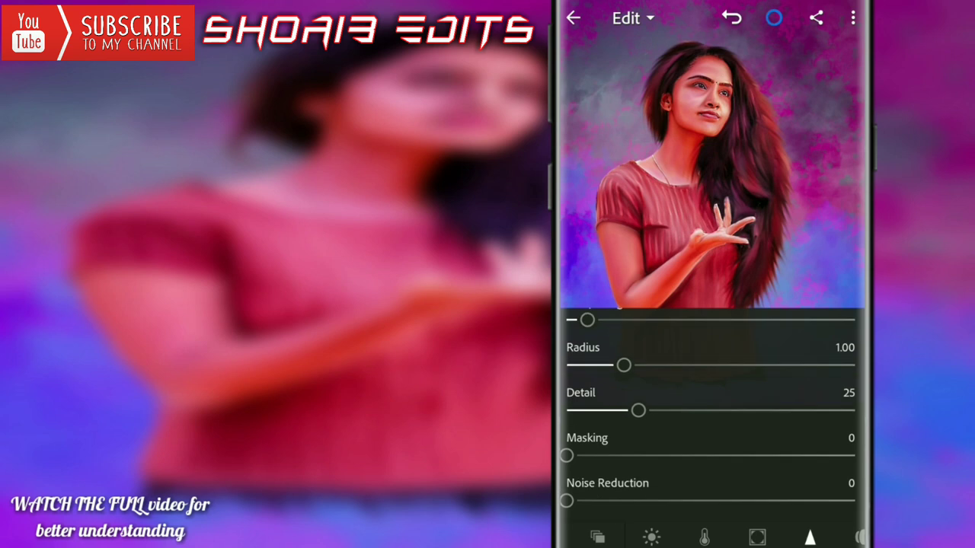
left_click_drag(568, 455, 610, 460)
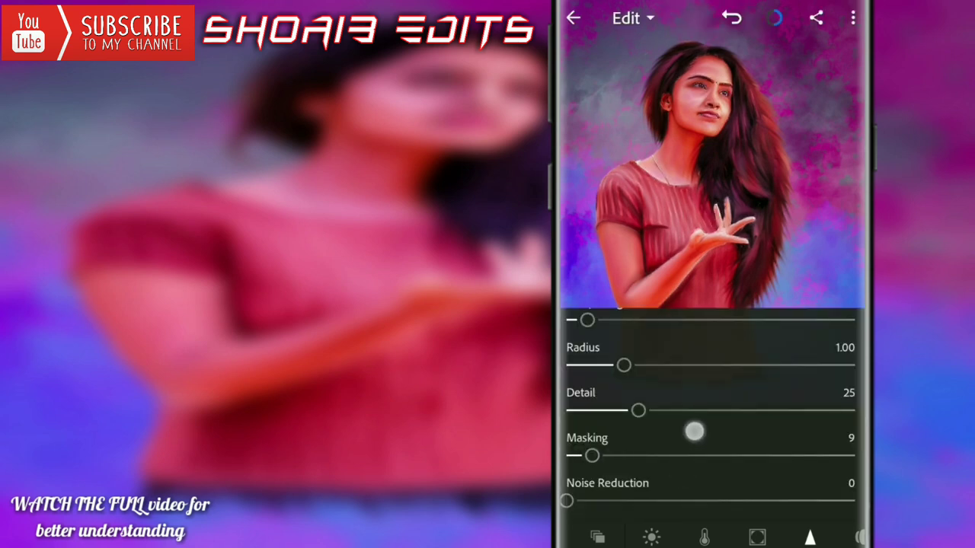
Set Noise Reduction 20, its Contrast 10, and Color Noise Reduction 10
scroll(694, 431, "down", 2)
left_click_drag(580, 431, 654, 429)
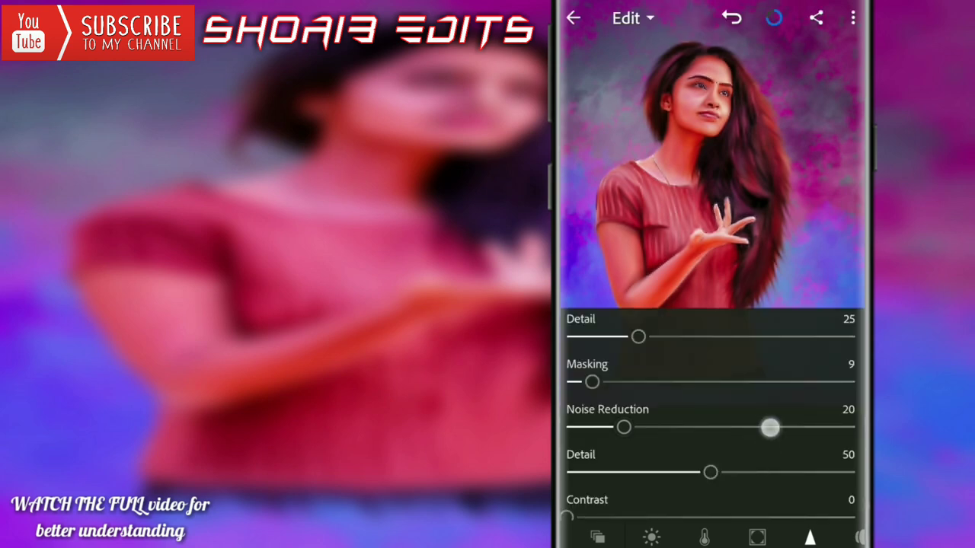
scroll(770, 428, "down", 3)
mouse_move(572, 392)
left_mouse_down()
mouse_move(611, 390)
mouse_move(595, 393)
left_mouse_up()
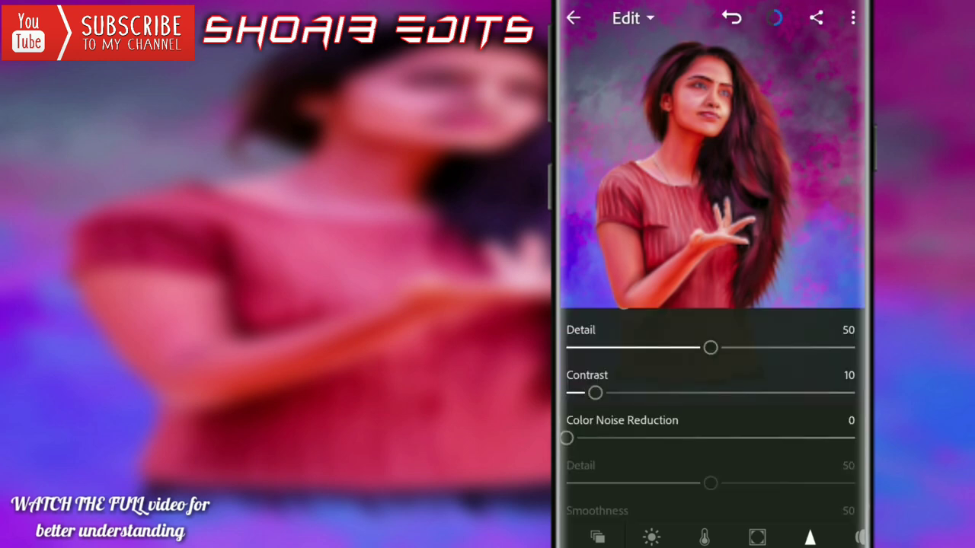
left_click_drag(709, 457, 709, 412)
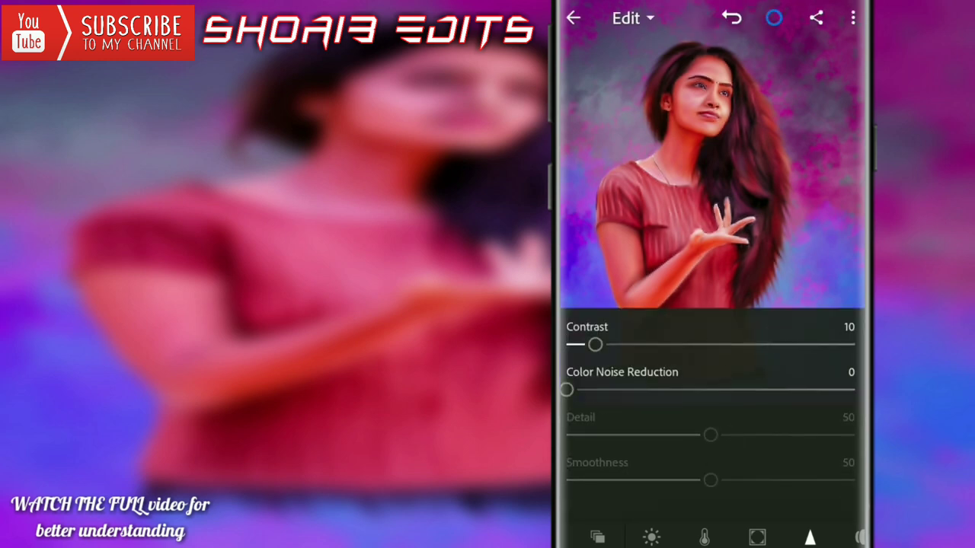
left_click_drag(567, 390, 605, 395)
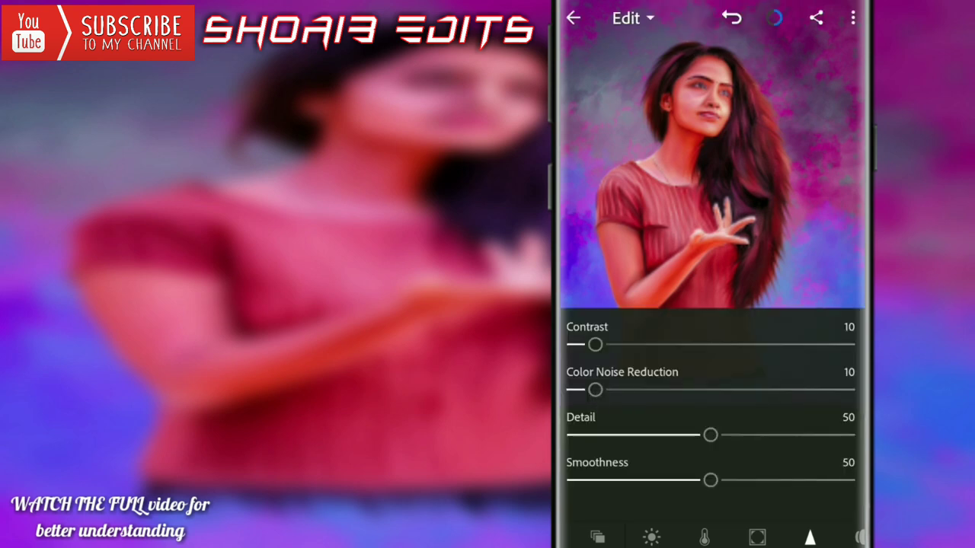
left_click_drag(768, 368, 763, 476)
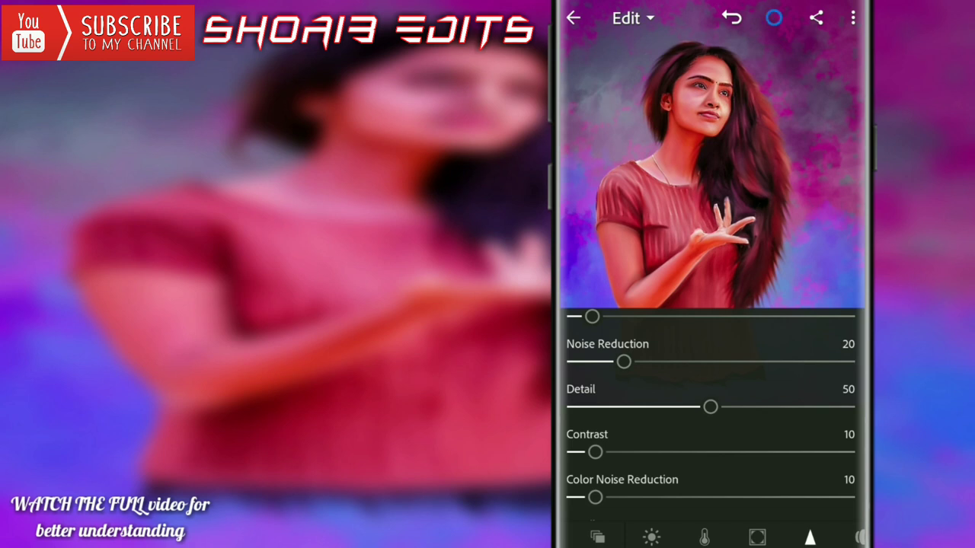
scroll(757, 374, "down", 2)
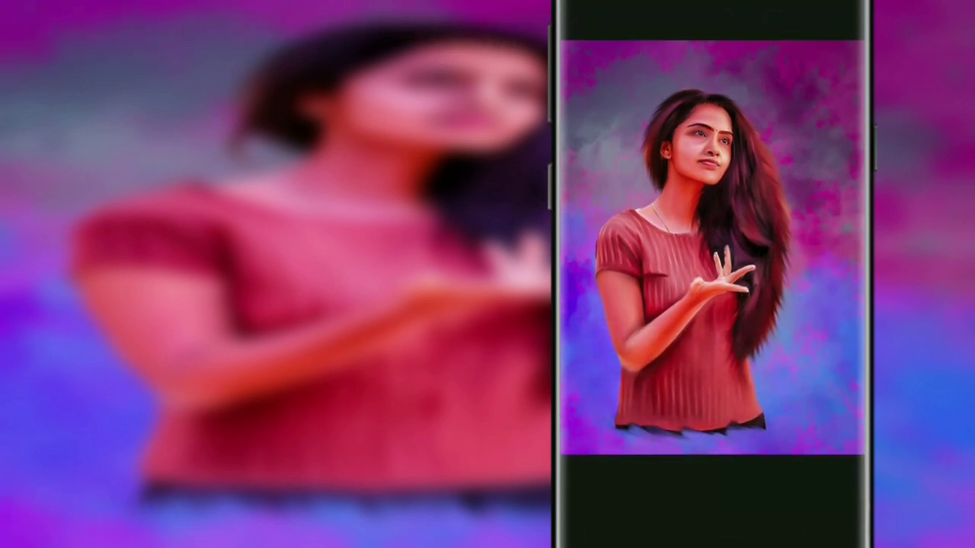
Compare with the original, then save to the device at Highest Available Quality
left_click_drag(812, 315, 812, 315)
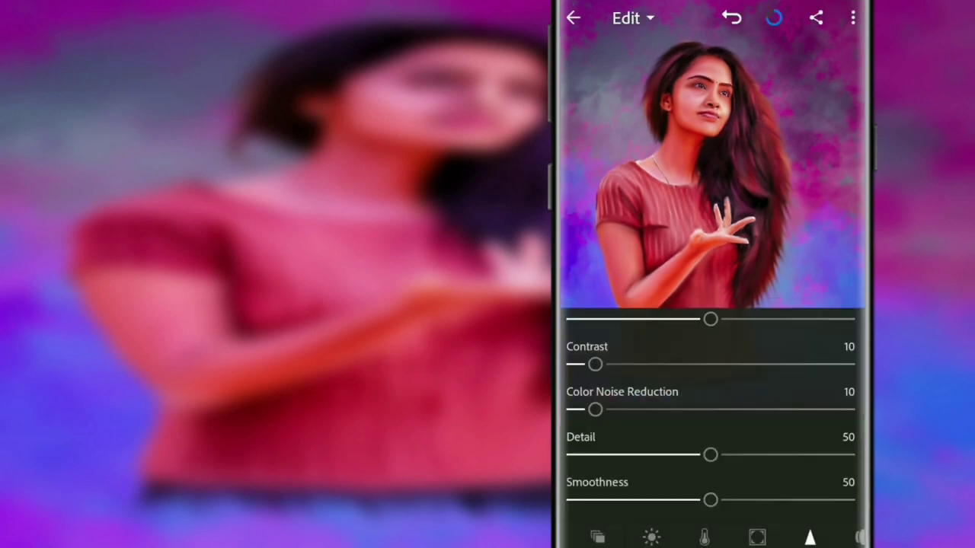
left_click(853, 18)
left_click(767, 366)
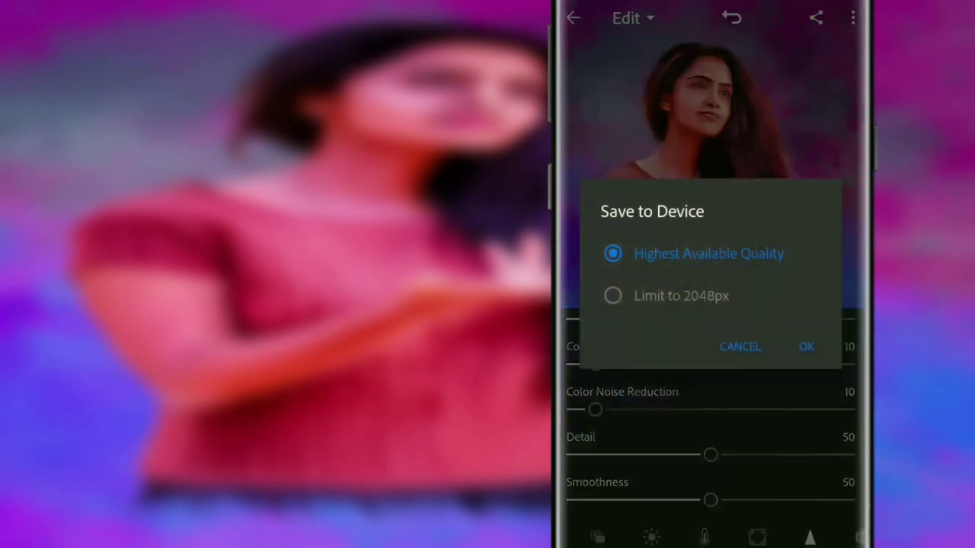
left_click(803, 340)
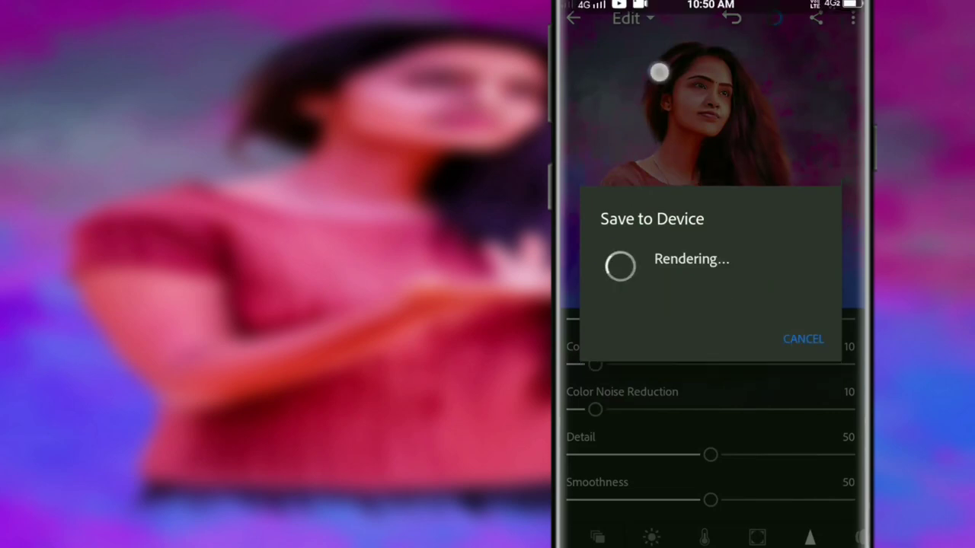